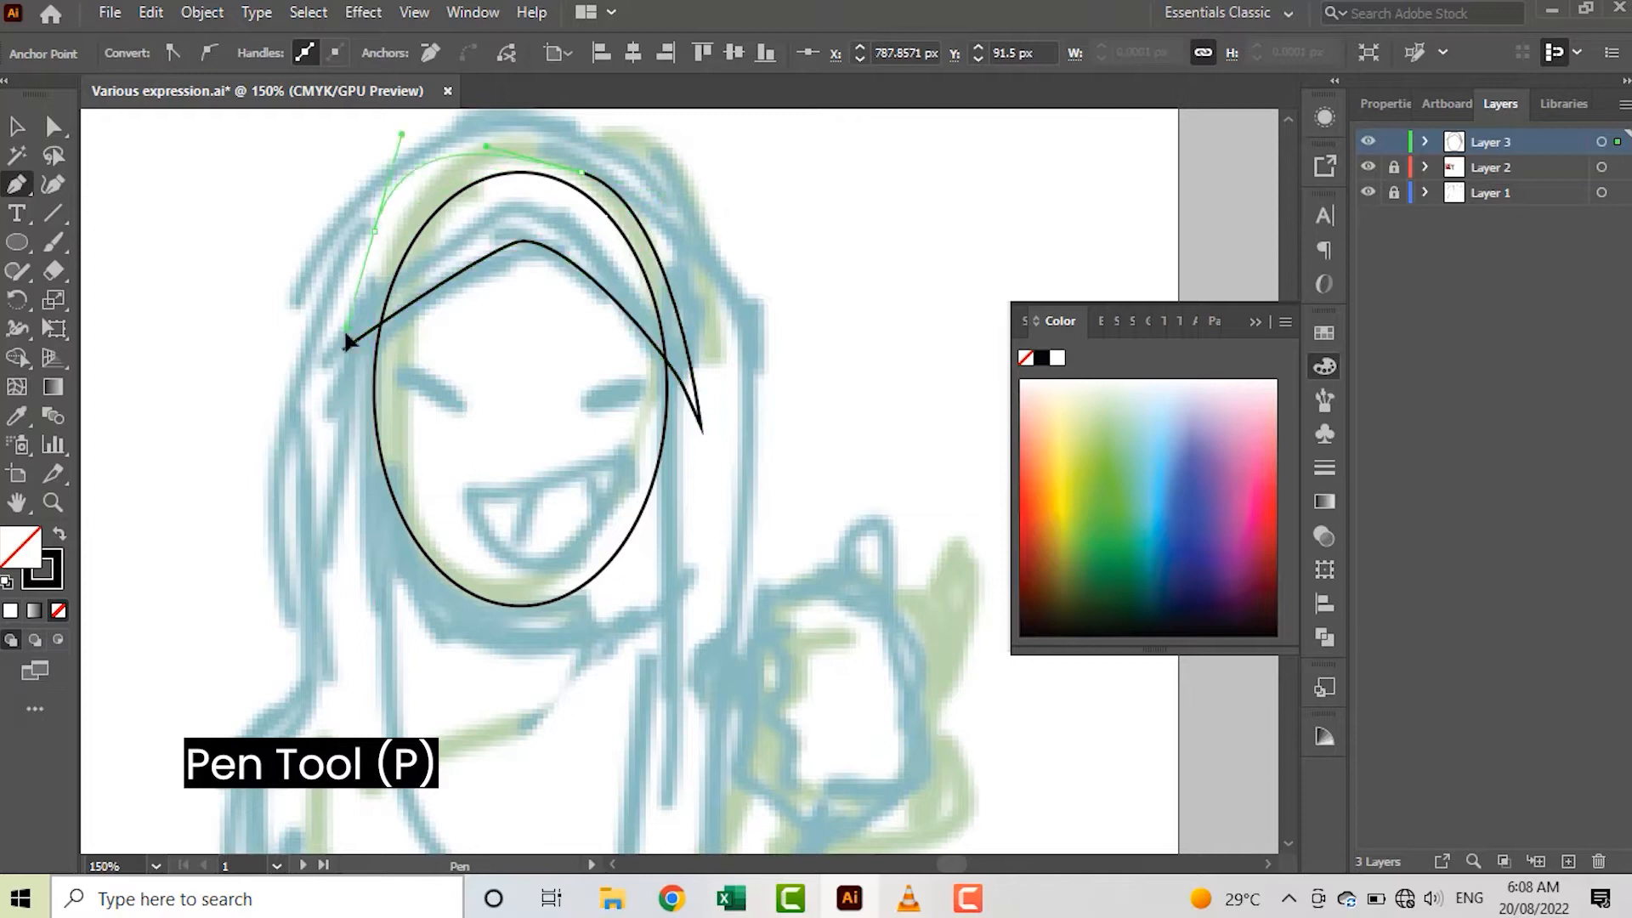
# Finish the hijab's inner band with a curve over the forehead and close the path at its left tip
pyautogui.moveTo(406, 219); pyautogui.dragTo(374, 278)
pyautogui.click(343, 350)
pyautogui.scroll(-4, 609, 515)
pyautogui.press('v')
pyautogui.click(609, 515)
# Trace the outer hijab from the crown down the right side to the squared scarf end with the Pen tool
pyautogui.scroll(-2, 609, 515)
pyautogui.press('p')
pyautogui.scroll(1, 447, 232)
pyautogui.click(507, 248)
pyautogui.scroll(-2, 699, 363)
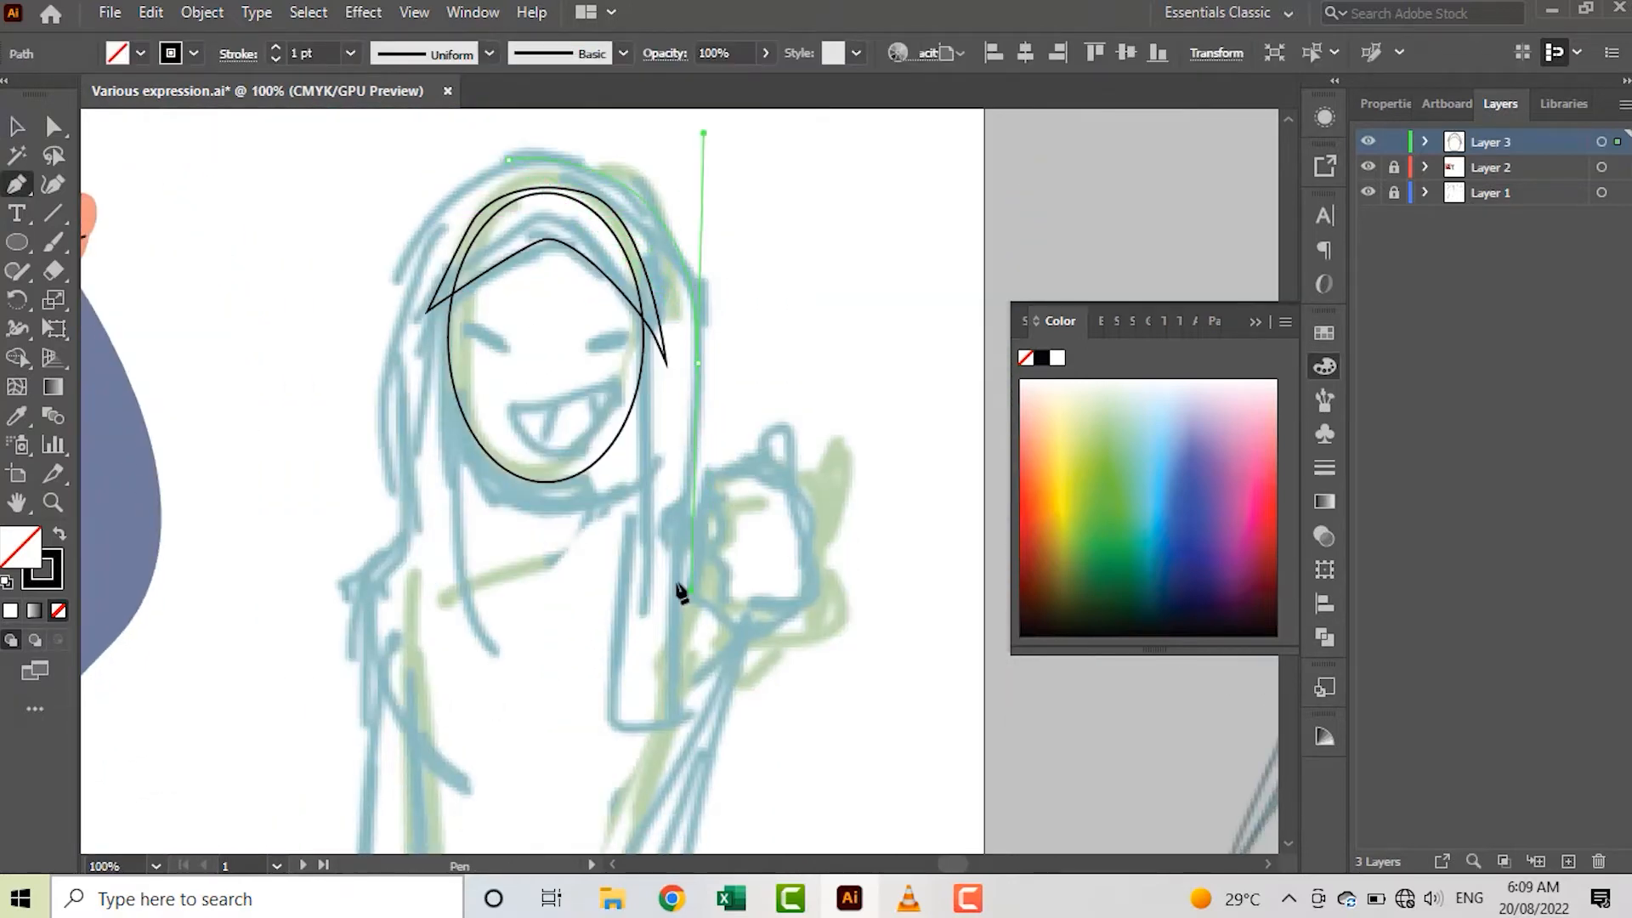
pyautogui.scroll(-5, 717, 448)
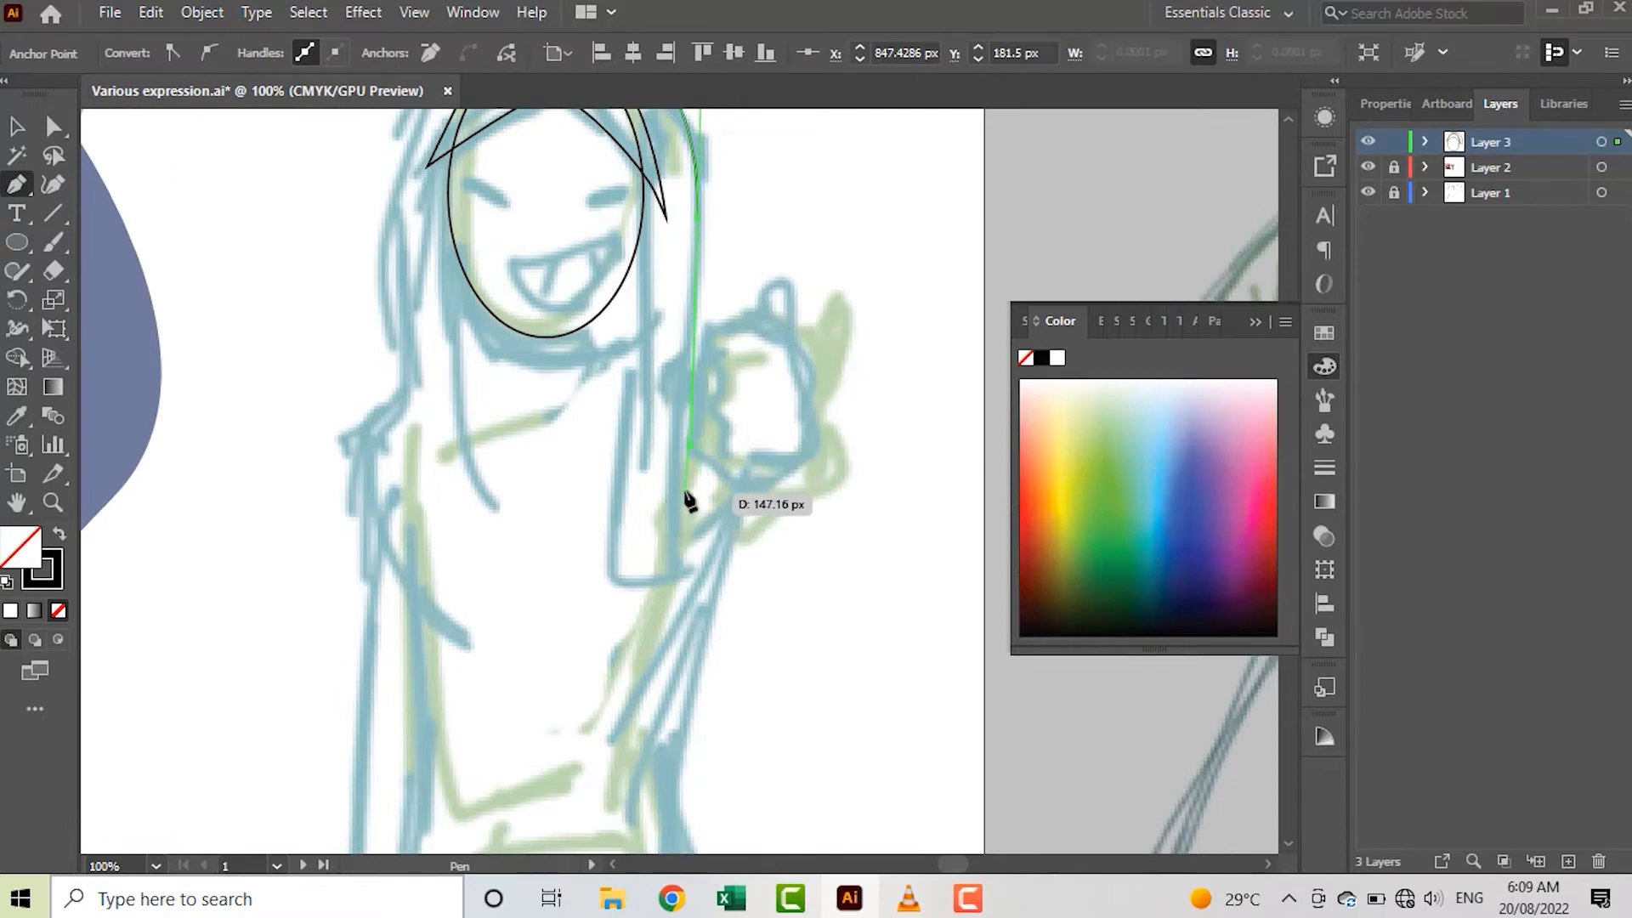
pyautogui.click(684, 593)
pyautogui.click(615, 593)
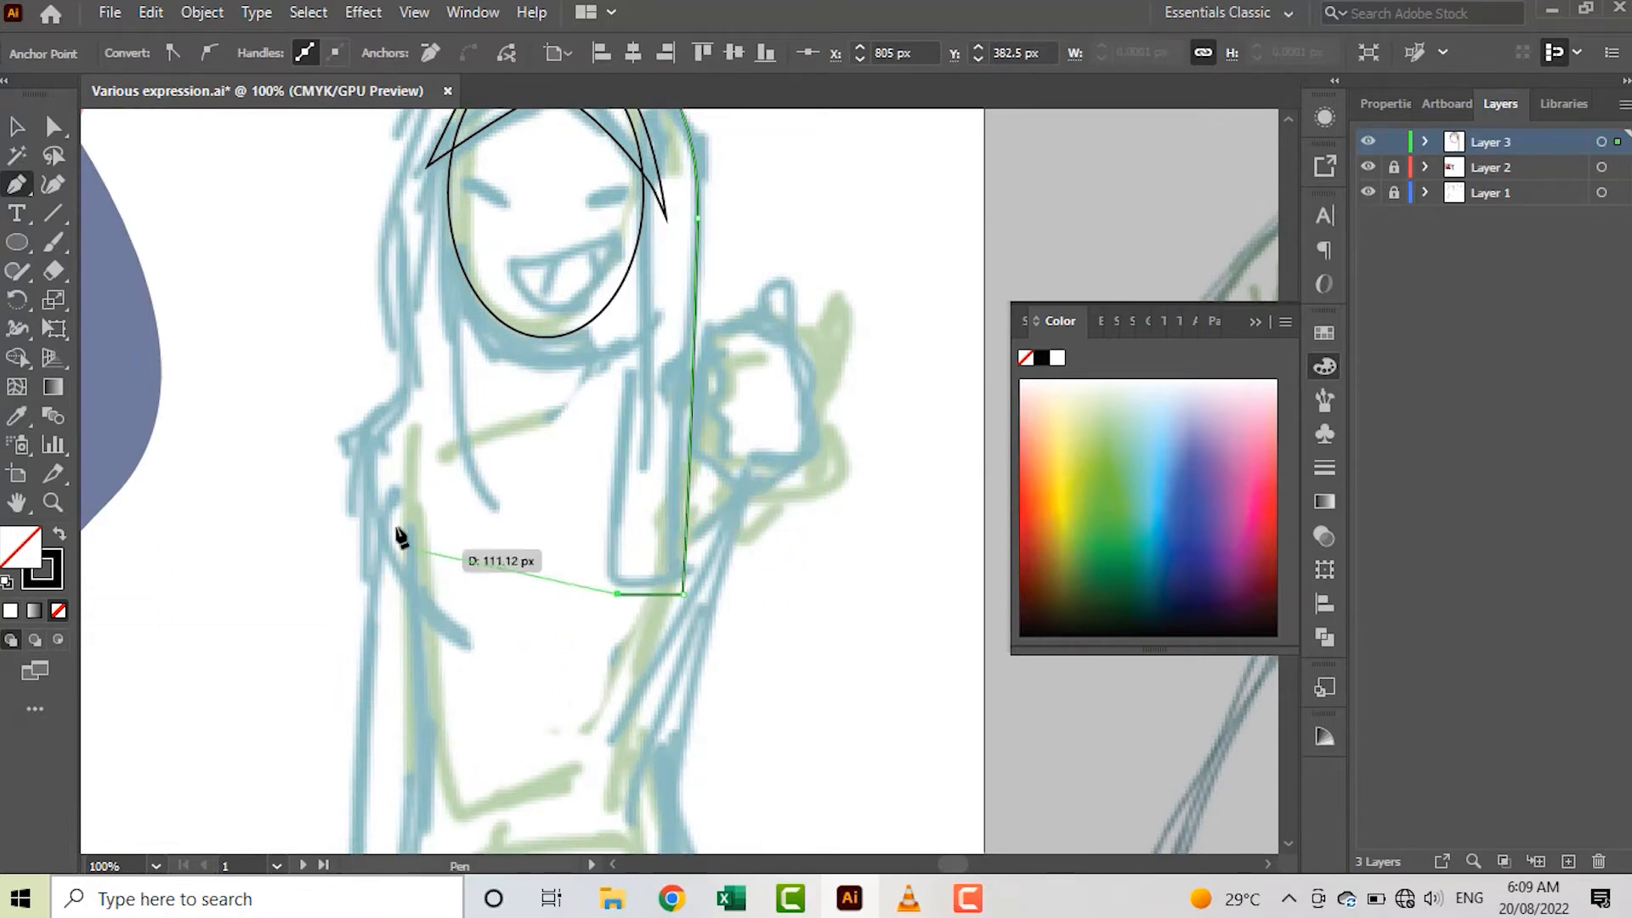
# Continue the hijab outline with a curved hem across the chest up to the left shoulder point
pyautogui.scroll(6, 247, 219)
pyautogui.scroll(-10, 368, 353)
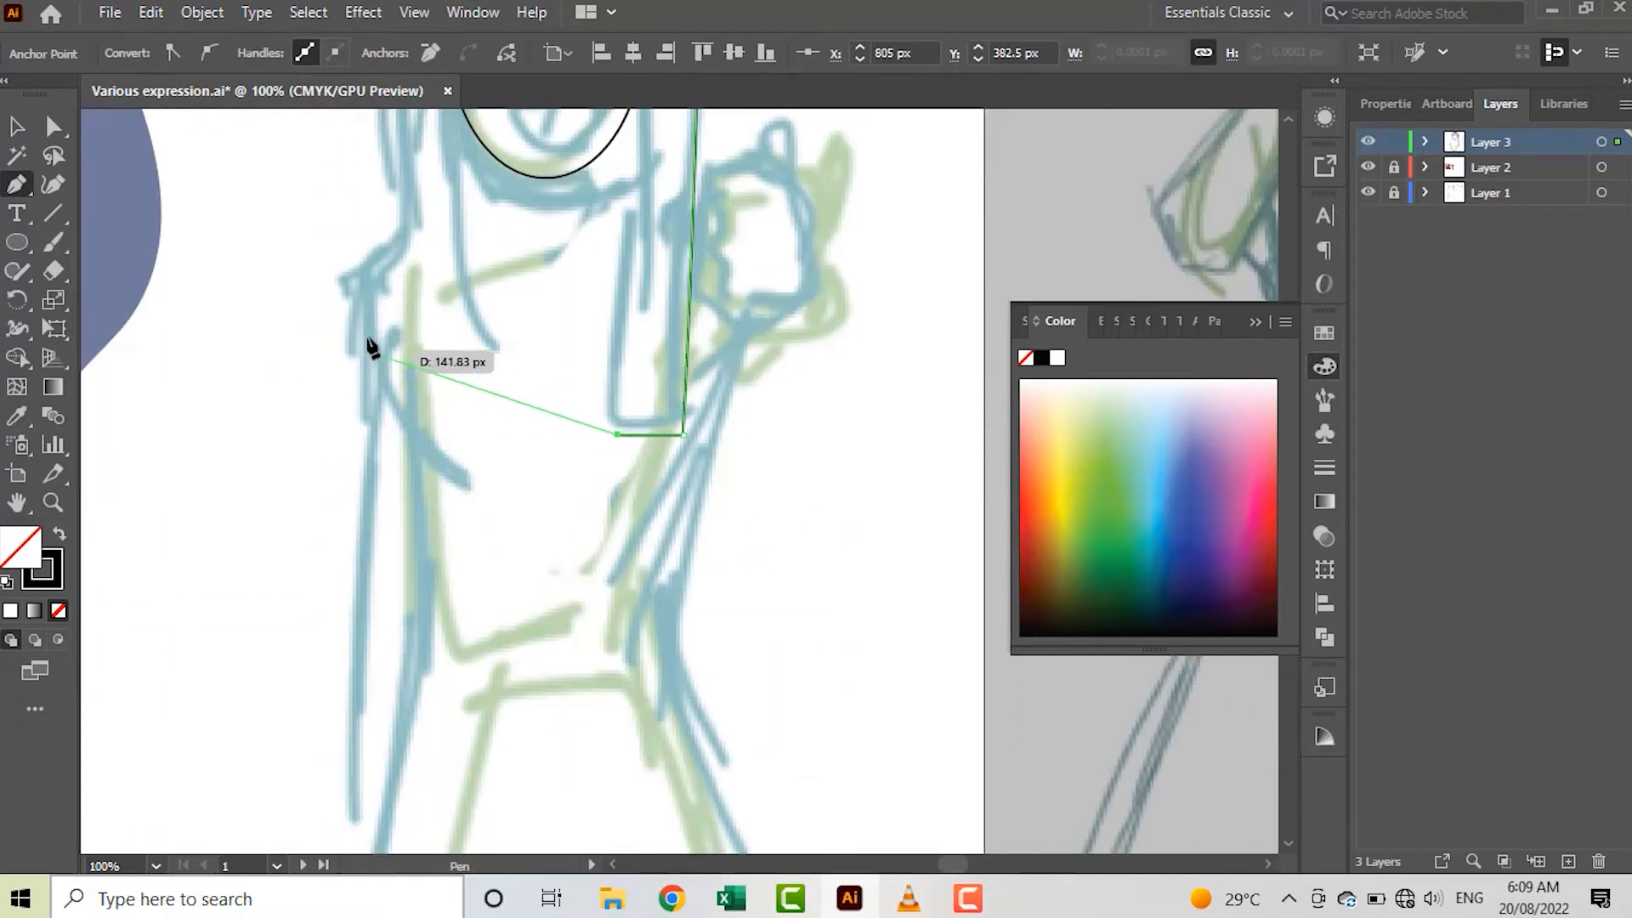
pyautogui.moveTo(429, 453); pyautogui.dragTo(348, 341)
pyautogui.click(345, 275)
pyautogui.scroll(8, 343, 277)
pyautogui.scroll(1, 416, 362)
# Trace the hijab's left side along the sketch and close the outline at the shoulder with an inward curve
pyautogui.scroll(8, 500, 219)
pyautogui.scroll(-3, 510, 293)
pyautogui.moveTo(383, 415); pyautogui.dragTo(379, 487)
pyautogui.moveTo(391, 642); pyautogui.dragTo(392, 645)
pyautogui.hotkey('ctrl', 'z')
pyautogui.scroll(3, 395, 476)
pyautogui.scroll(-2, 403, 459)
pyautogui.scroll(1, 408, 485)
pyautogui.moveTo(408, 567)
pyautogui.mouseDown()
pyautogui.moveTo(422, 719)
pyautogui.moveTo(394, 565)
pyautogui.mouseUp()
pyautogui.scroll(-3, 408, 646)
pyautogui.scroll(-1, 307, 521)
pyautogui.hotkey('ctrl', 'z')
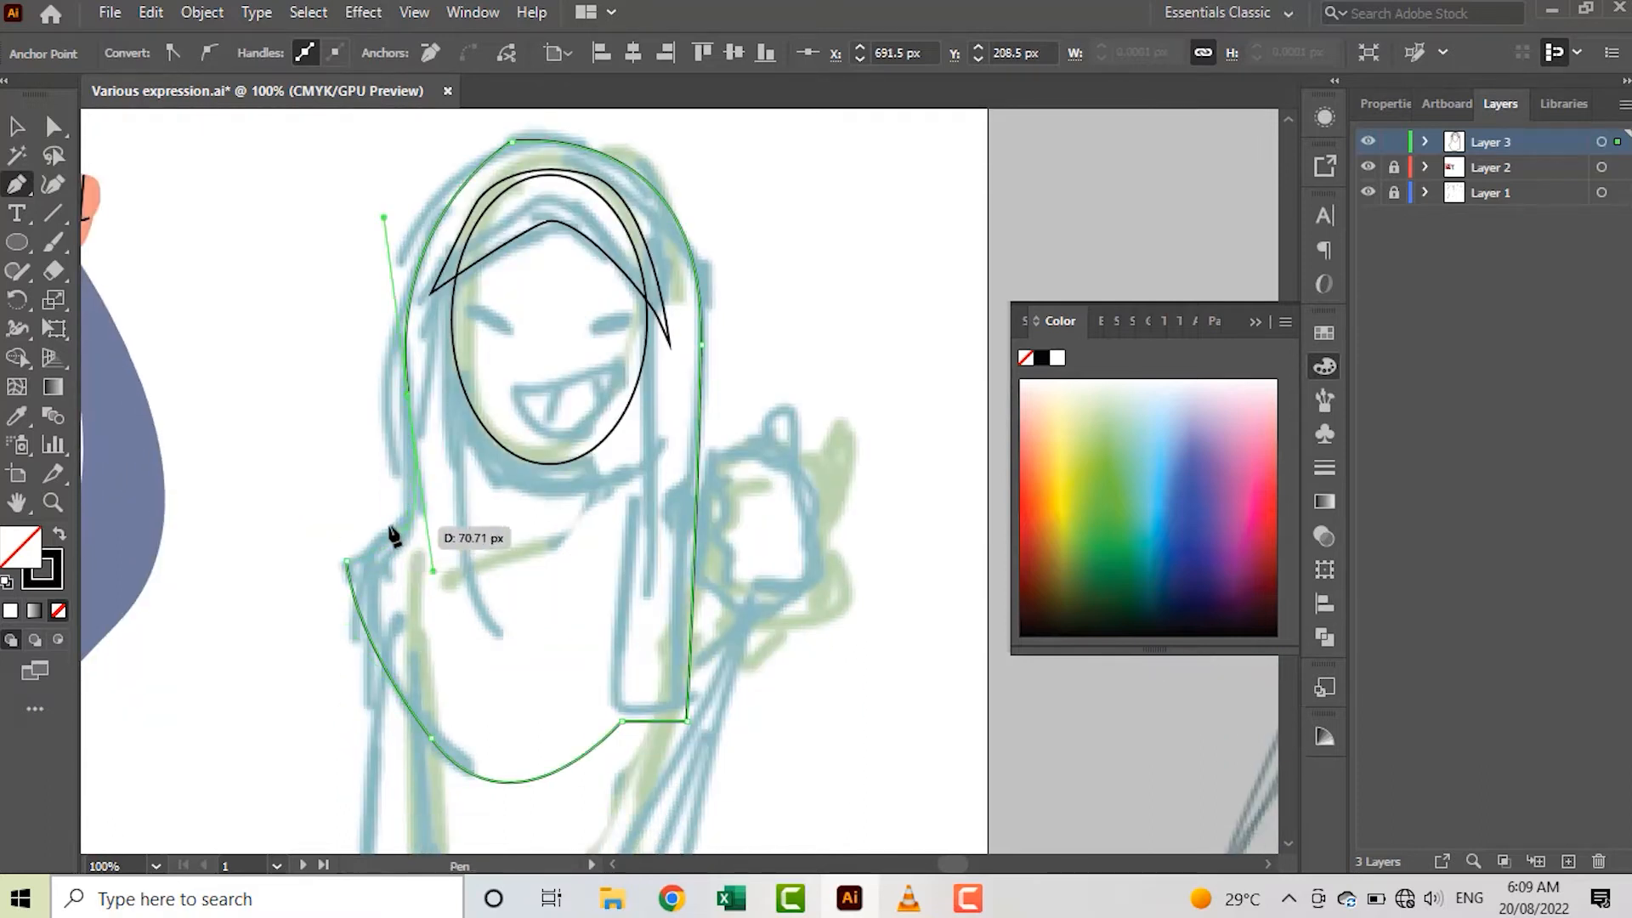
pyautogui.click(350, 562)
pyautogui.hotkey('ctrl', 'z')
pyautogui.scroll(1, 350, 568)
pyautogui.click(345, 555)
pyautogui.scroll(-2, 344, 554)
pyautogui.press('v')
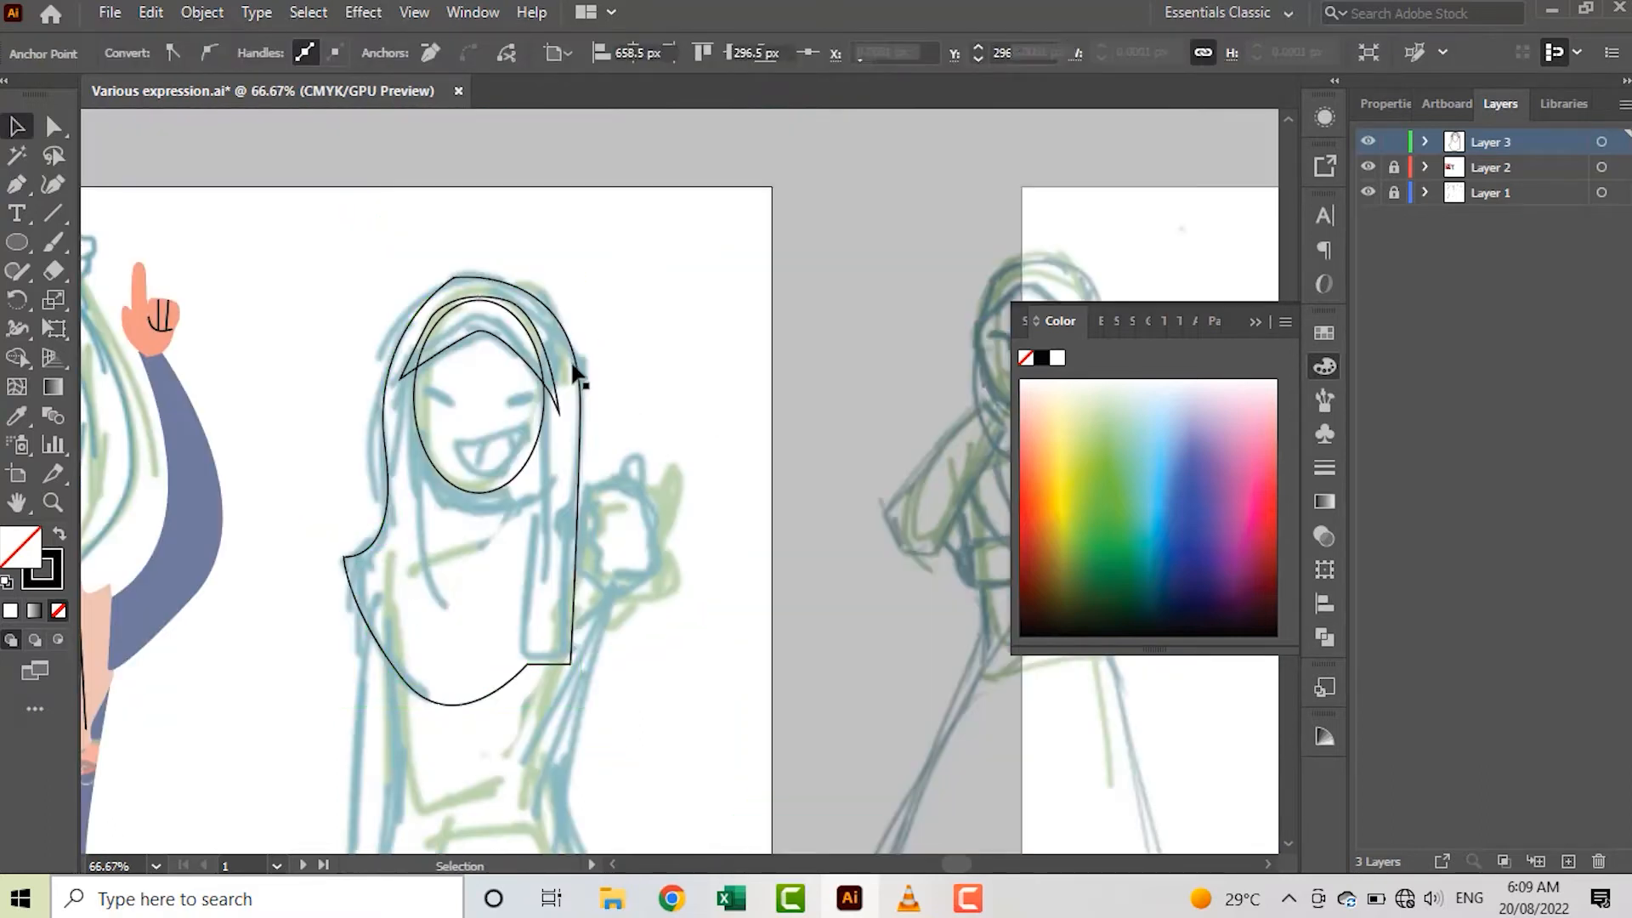
# Smooth the hijab's crown and adjust the outline's anchor points along its sides to follow the sketch
pyautogui.click(634, 382)
pyautogui.scroll(3, 476, 248)
pyautogui.press('a')
pyautogui.click(406, 332)
pyautogui.moveTo(421, 360); pyautogui.dragTo(578, 557)
pyautogui.scroll(-4, 837, 567)
pyautogui.click(784, 626)
pyautogui.moveTo(783, 627); pyautogui.dragTo(763, 627)
pyautogui.click(859, 529)
pyautogui.scroll(-3, 859, 529)
pyautogui.scroll(2, 826, 646)
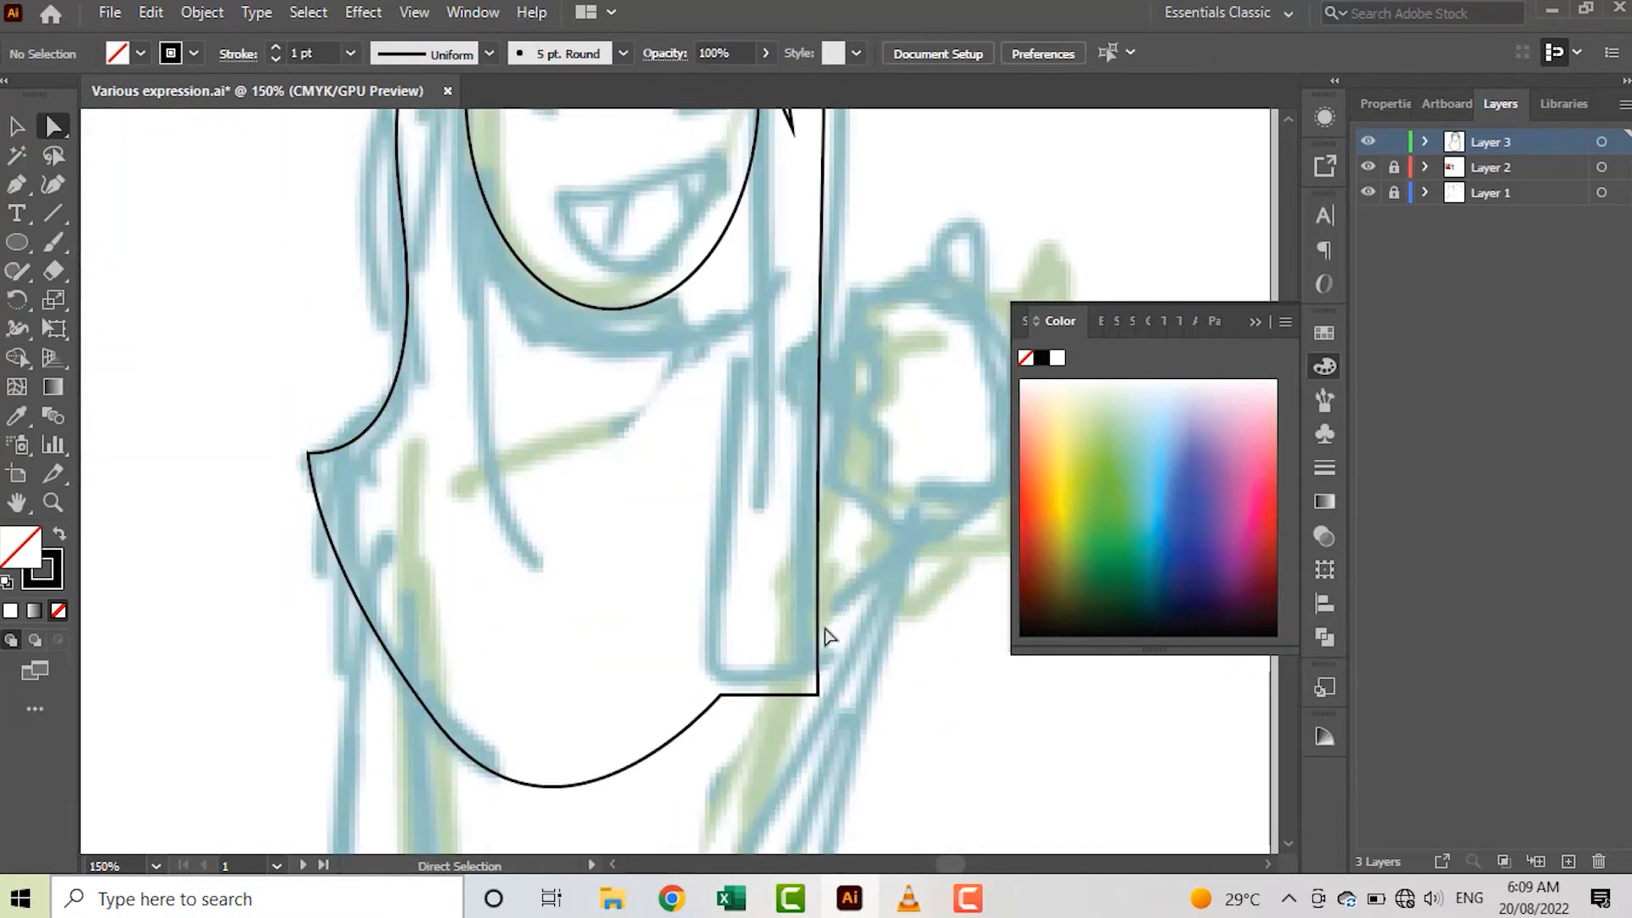
# Draw a straight fold line from beside the right cheek down to the hijab's squared scarf end
pyautogui.scroll(2, 823, 631)
pyautogui.press('p')
pyautogui.scroll(1, 794, 560)
pyautogui.click(757, 313)
pyautogui.click(720, 793)
pyautogui.press('v')
pyautogui.scroll(2, 699, 735)
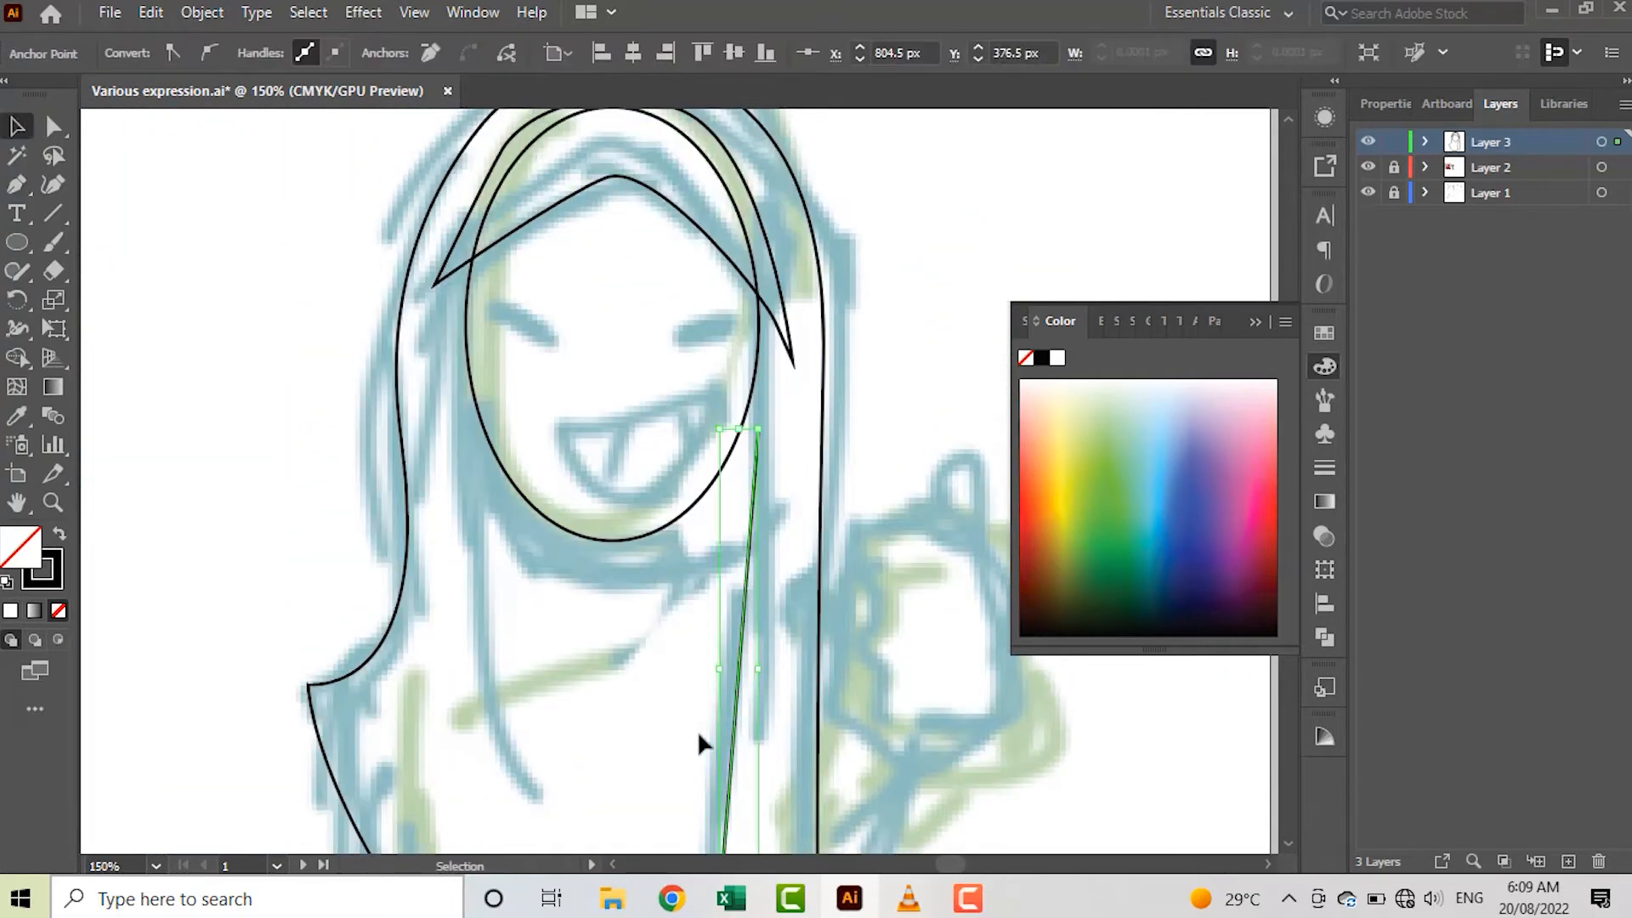
# Draw a curved fold line from the left temple to the chest and adjust its lower end and handle
pyautogui.scroll(-1, 510, 674)
pyautogui.click(476, 193)
pyautogui.moveTo(561, 839); pyautogui.dragTo(554, 831)
pyautogui.moveTo(487, 674); pyautogui.dragTo(527, 689)
pyautogui.moveTo(455, 531); pyautogui.dragTo(415, 533)
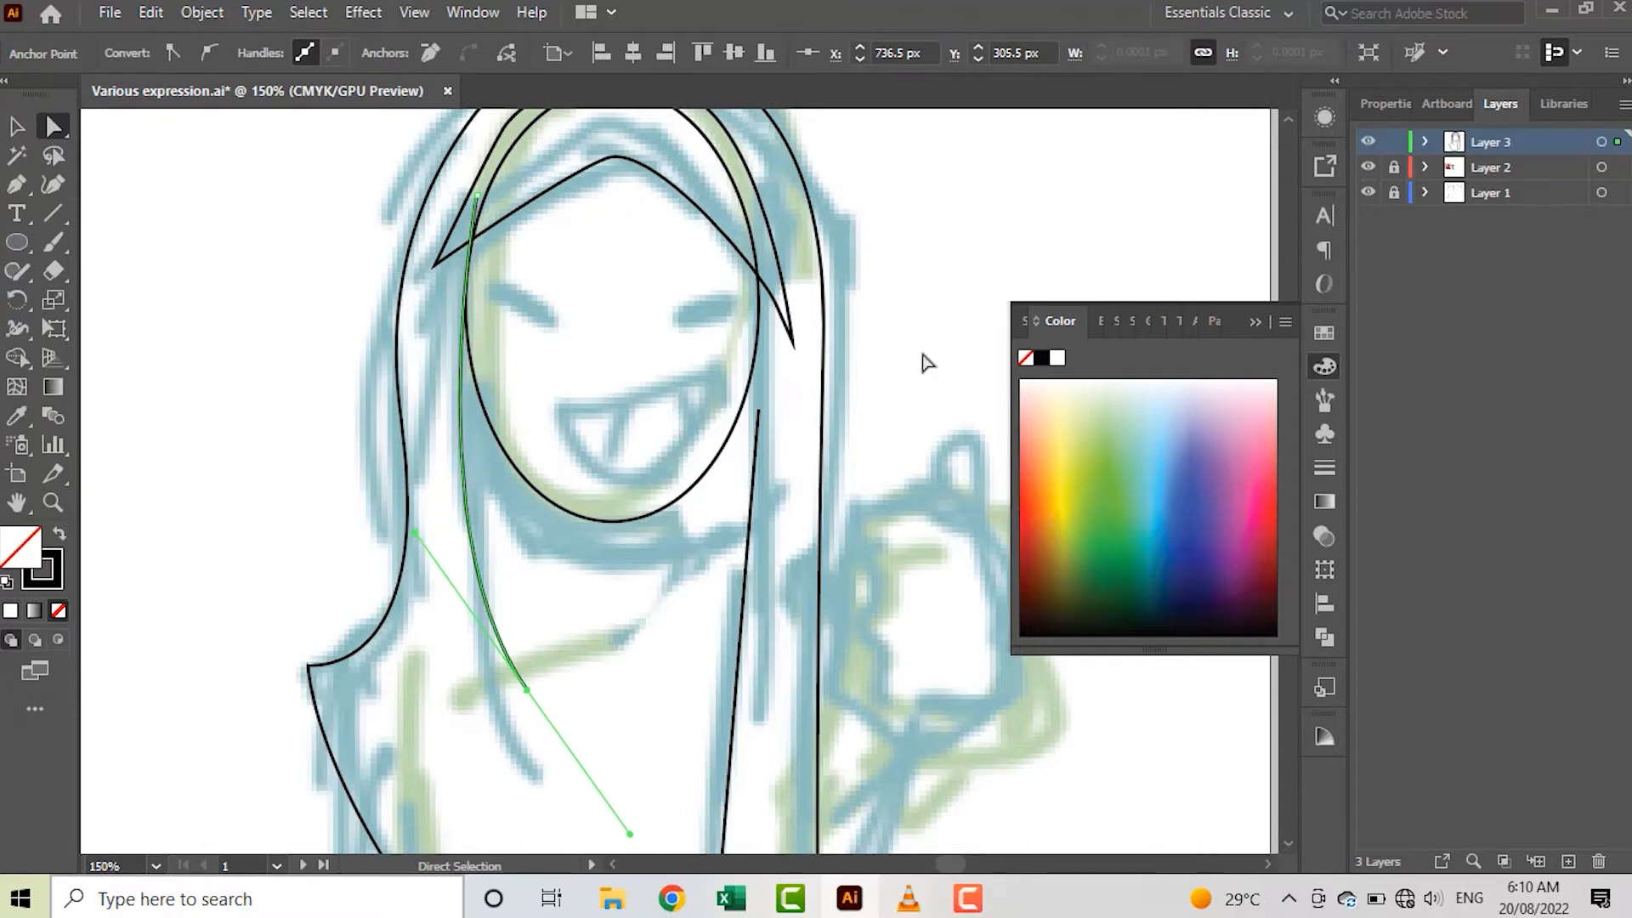
pyautogui.click(923, 354)
# Draw the two closed eyes as straight slanted lines over the sketch, the left one about 22 px long
pyautogui.scroll(-2, 859, 371)
pyautogui.scroll(3, 732, 385)
pyautogui.hscroll(3, 734, 380)
pyautogui.press('p')
pyautogui.click(454, 236)
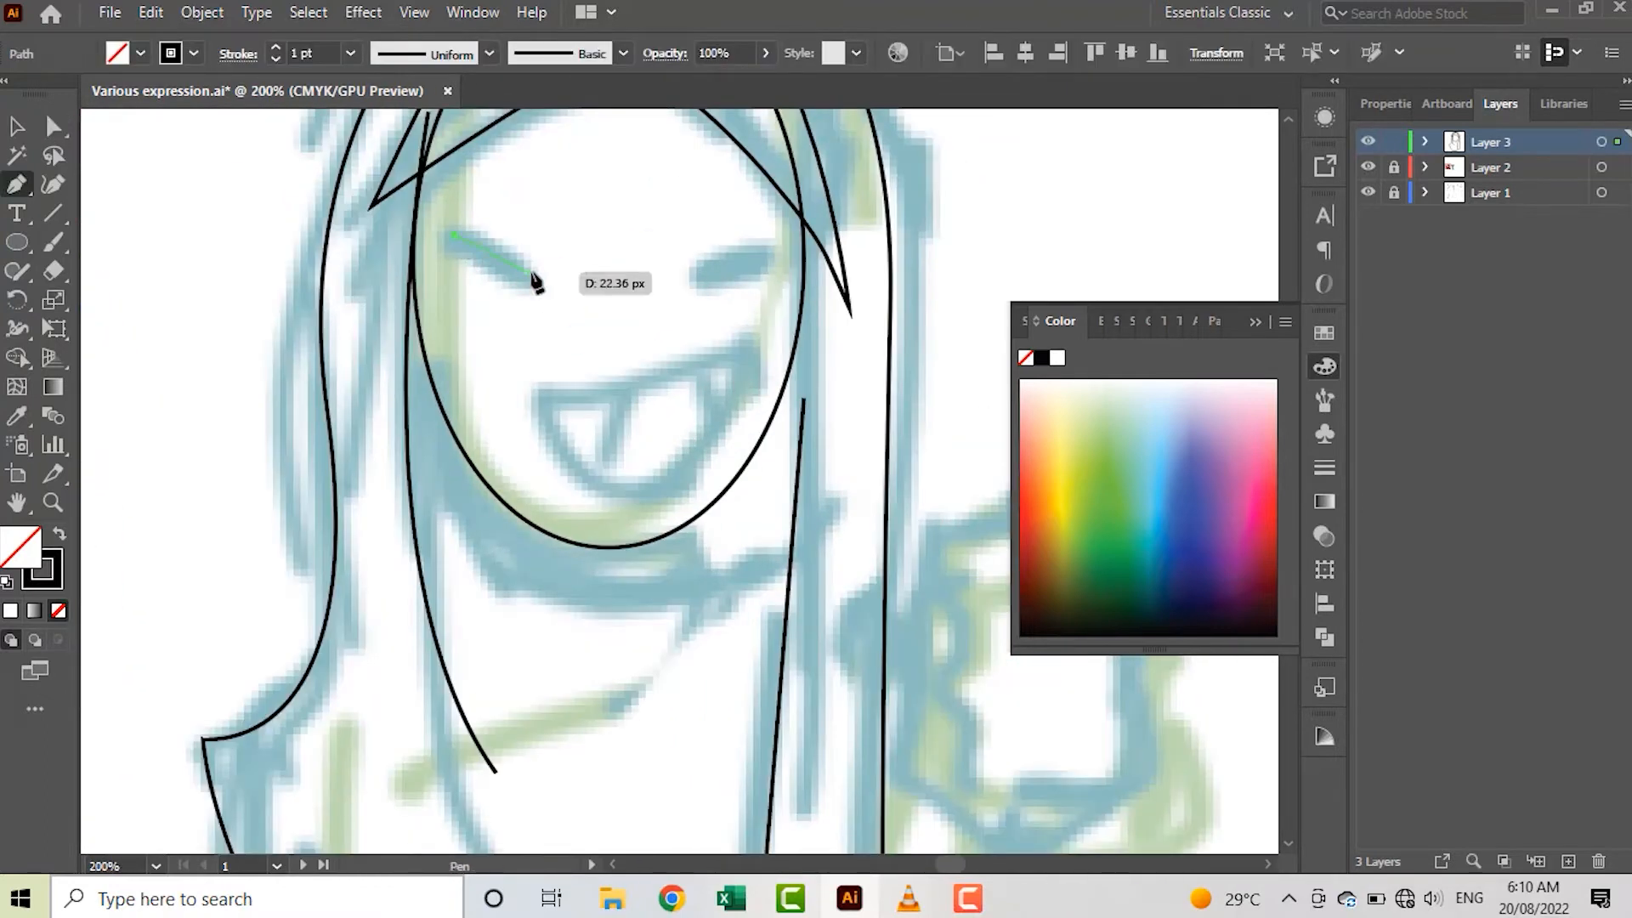
pyautogui.click(531, 273)
pyautogui.press('v')
pyautogui.press('p')
pyautogui.click(688, 266)
pyautogui.click(769, 236)
pyautogui.press('v')
# Trace the open smiling mouth as a closed shape with a curved upper lip and a rounded lower edge
pyautogui.press('p')
pyautogui.click(509, 377)
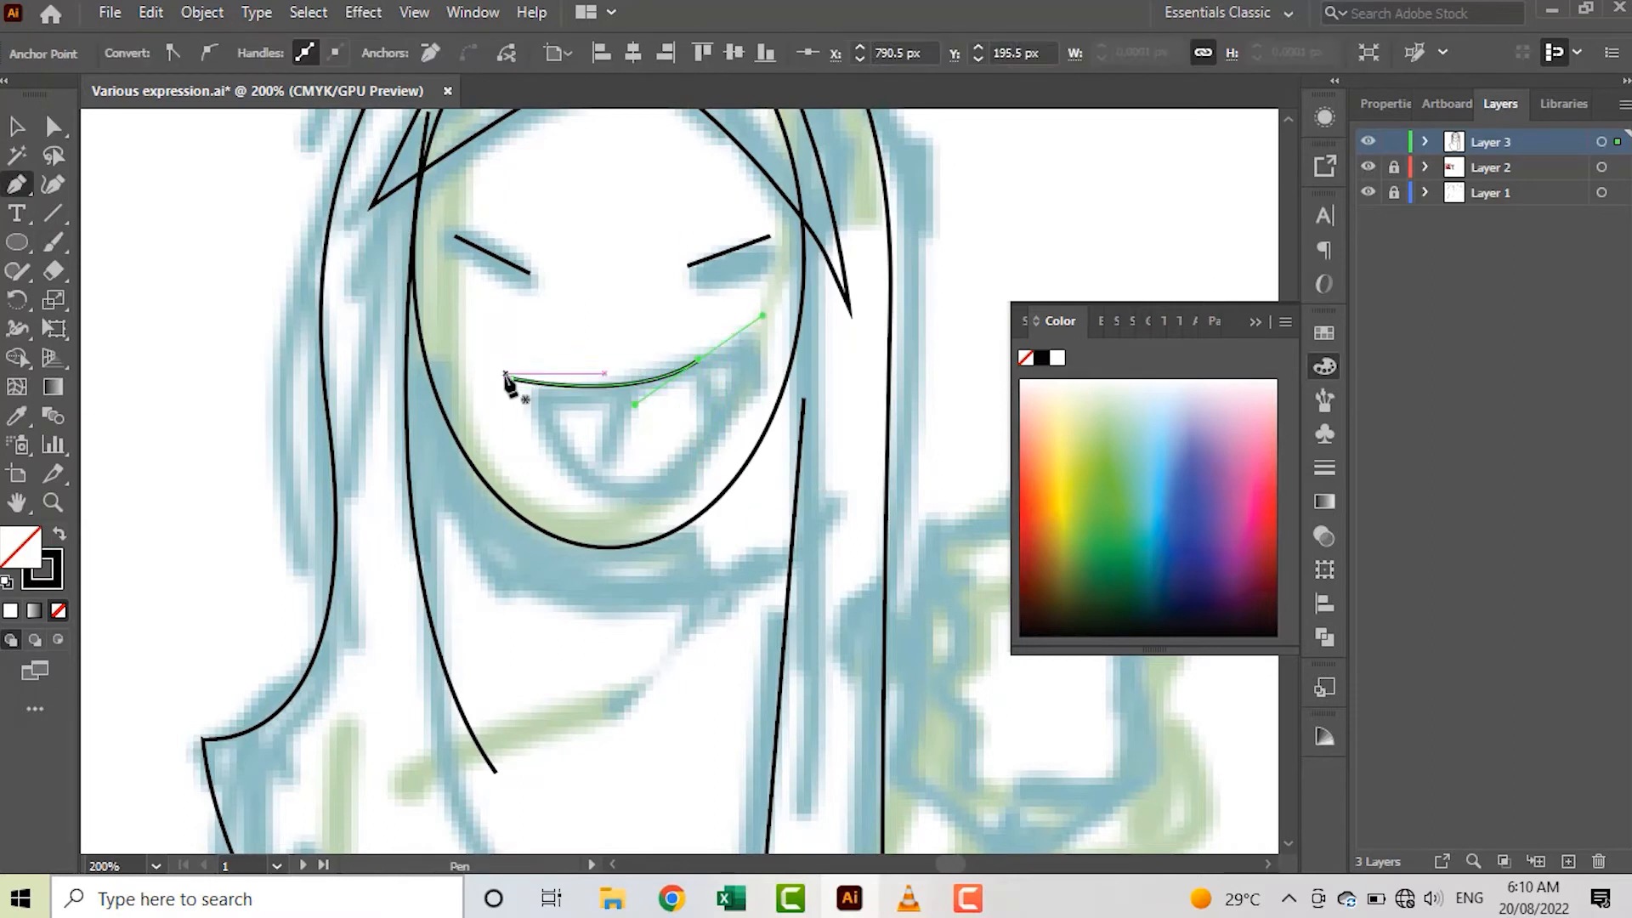
pyautogui.moveTo(699, 361); pyautogui.dragTo(754, 298)
pyautogui.hotkey('ctrl', 'z')
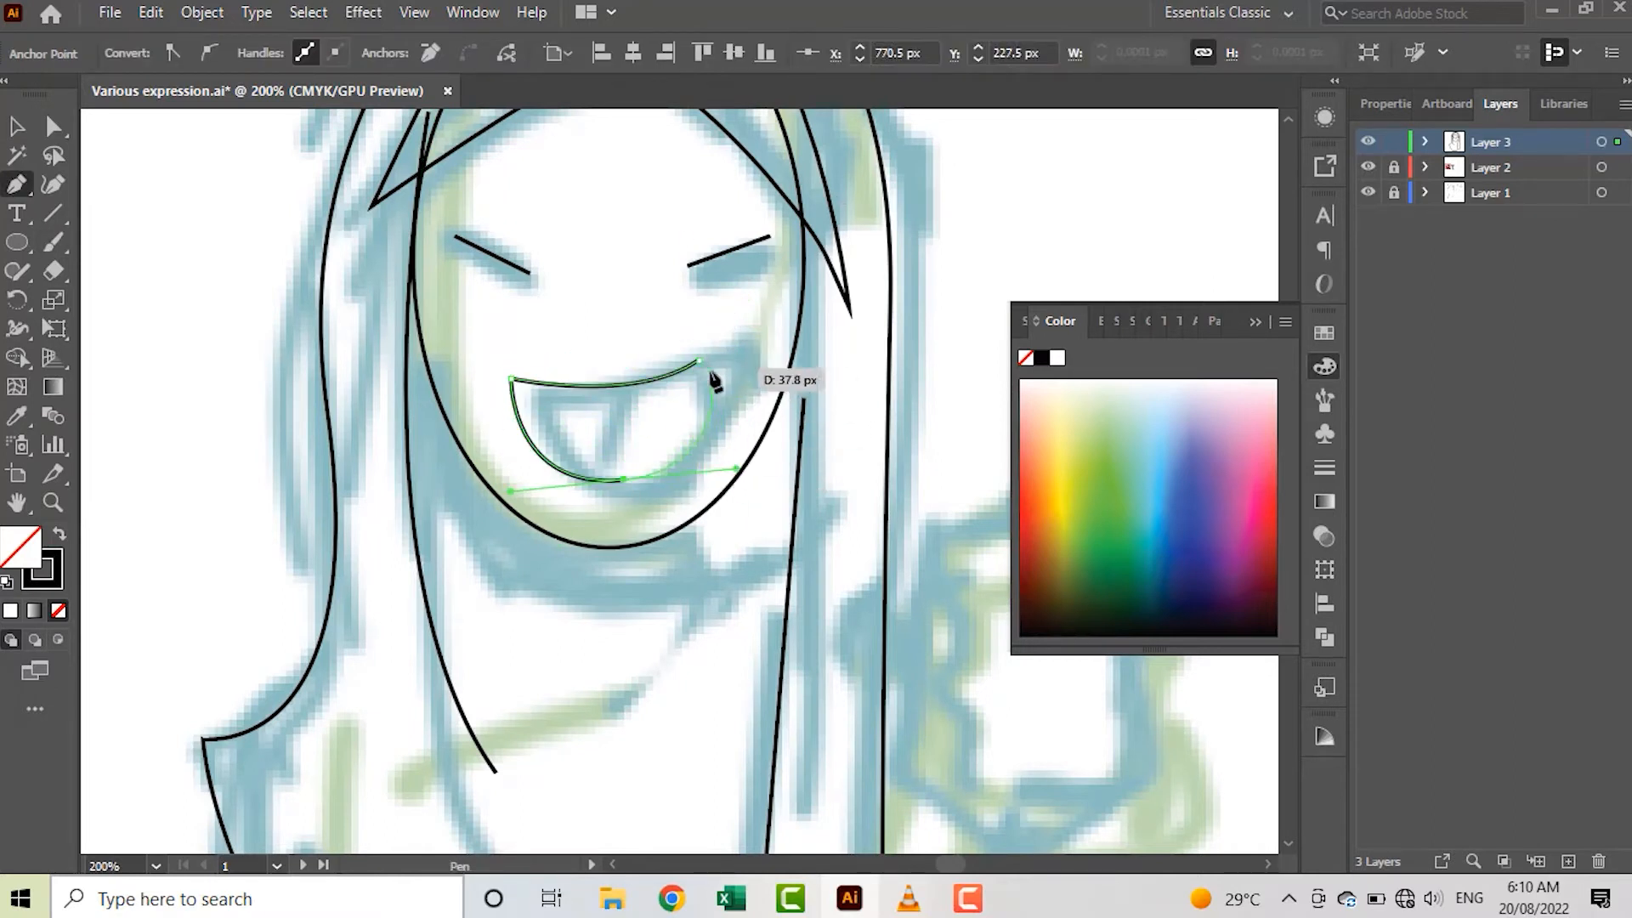
pyautogui.click(699, 361)
pyautogui.moveTo(699, 361); pyautogui.dragTo(728, 358)
pyautogui.moveTo(740, 479); pyautogui.dragTo(756, 489)
pyautogui.moveTo(548, 414); pyautogui.dragTo(530, 399)
pyautogui.press('v')
pyautogui.click(918, 595)
# Outline the raised arm's cuff as a five-sided shape pointing down over the sketched fist
pyautogui.scroll(-3, 920, 599)
pyautogui.moveTo(919, 599); pyautogui.dragTo(805, 283)
pyautogui.scroll(1, 746, 442)
pyautogui.scroll(2, 752, 438)
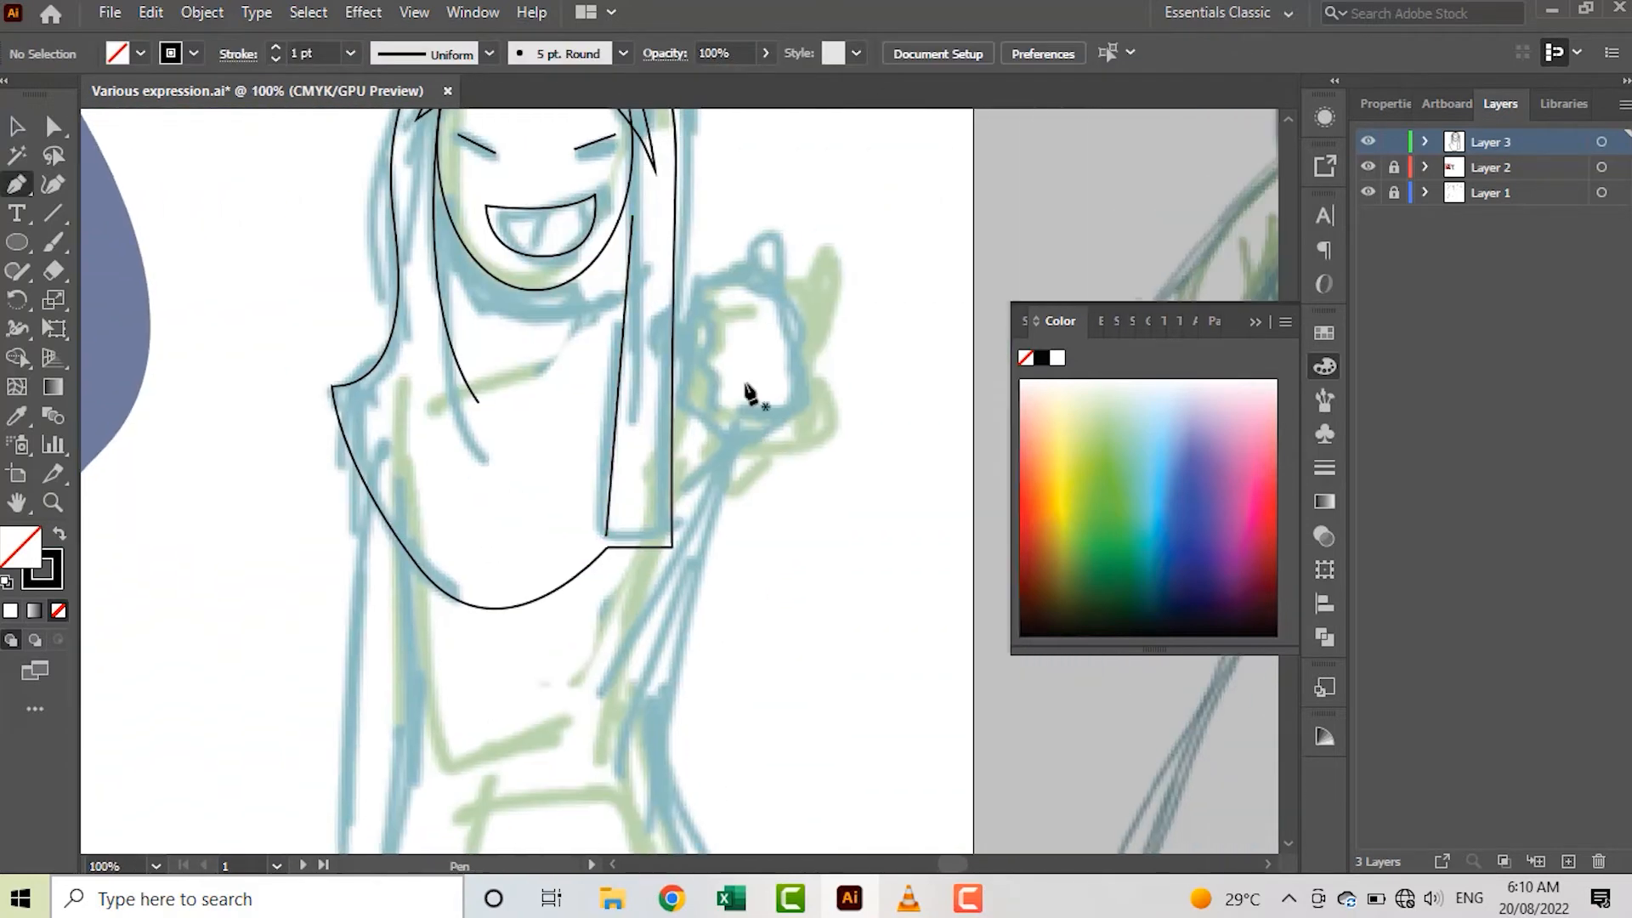
pyautogui.scroll(1, 722, 340)
pyautogui.press('p')
pyautogui.click(711, 294)
pyautogui.click(687, 459)
pyautogui.click(838, 459)
pyautogui.click(791, 266)
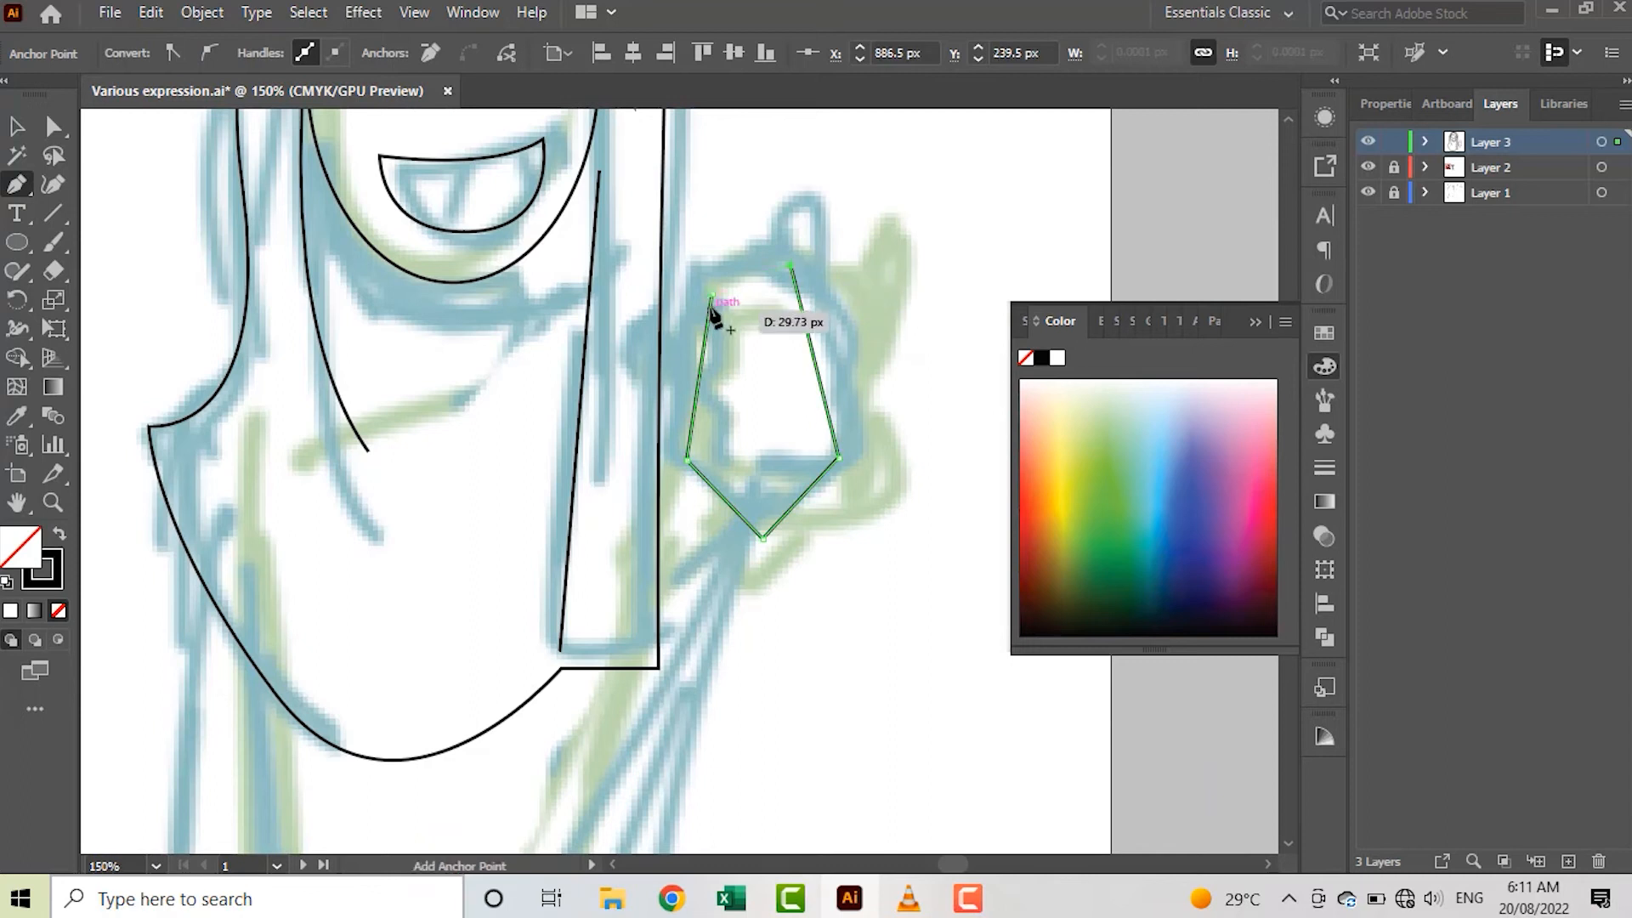
# Trace the dress outline from the raised sleeve past the right waist, across the hem and up to the left waist
pyautogui.click(645, 301)
pyautogui.click(737, 309)
pyautogui.scroll(-3, 754, 528)
pyautogui.scroll(-2, 754, 529)
pyautogui.scroll(-4, 706, 611)
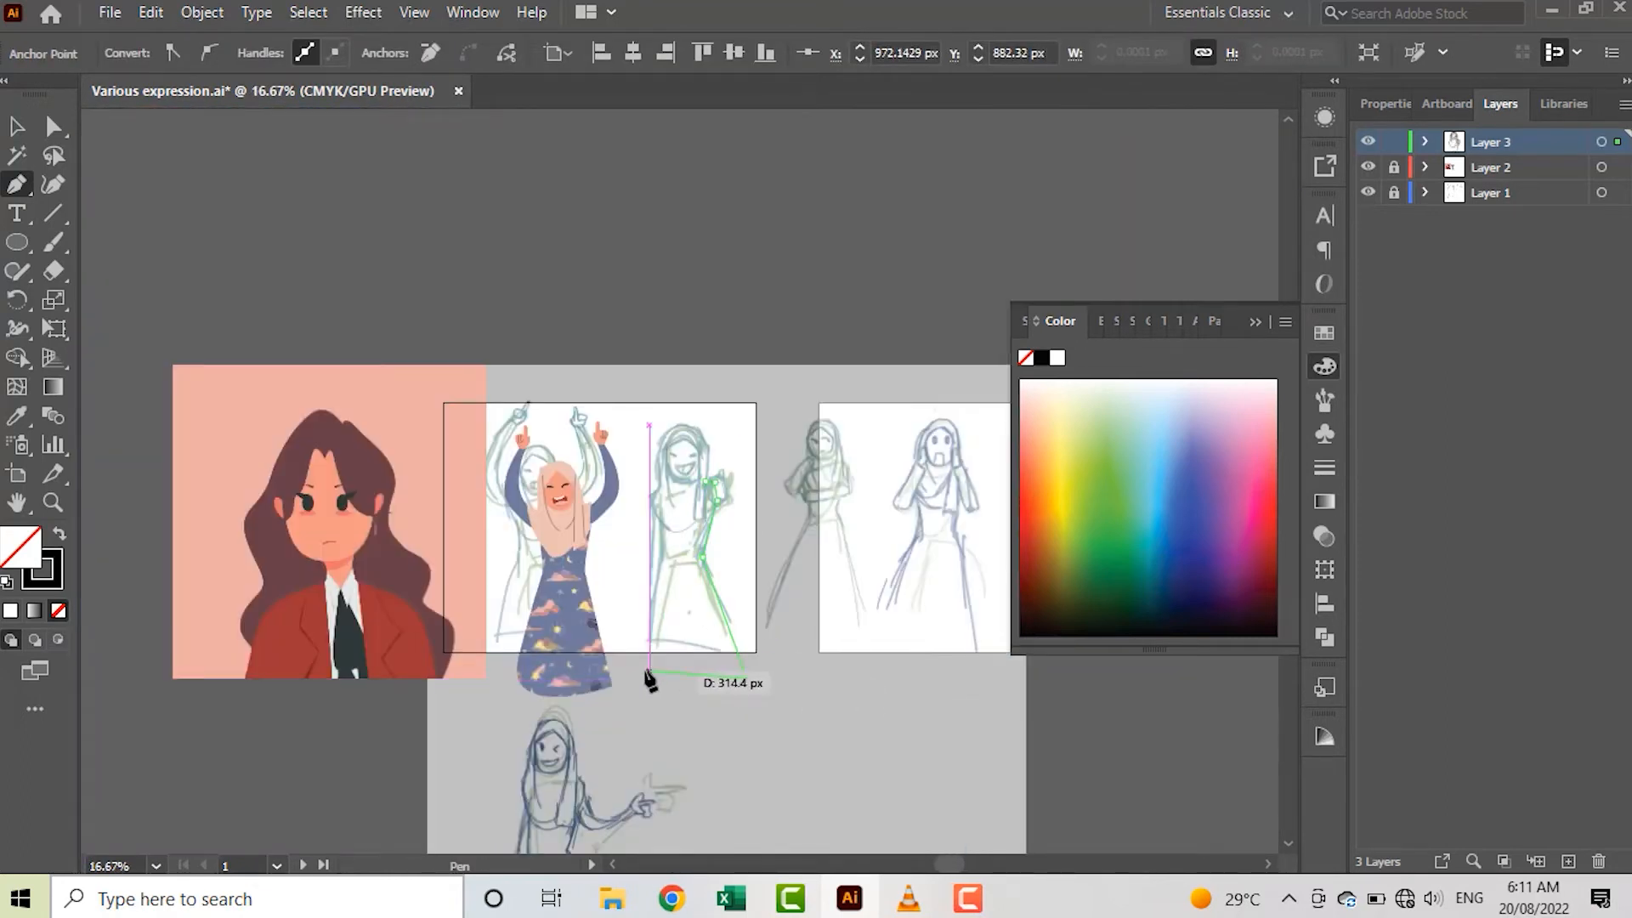
pyautogui.scroll(4, 650, 680)
pyautogui.scroll(2, 711, 463)
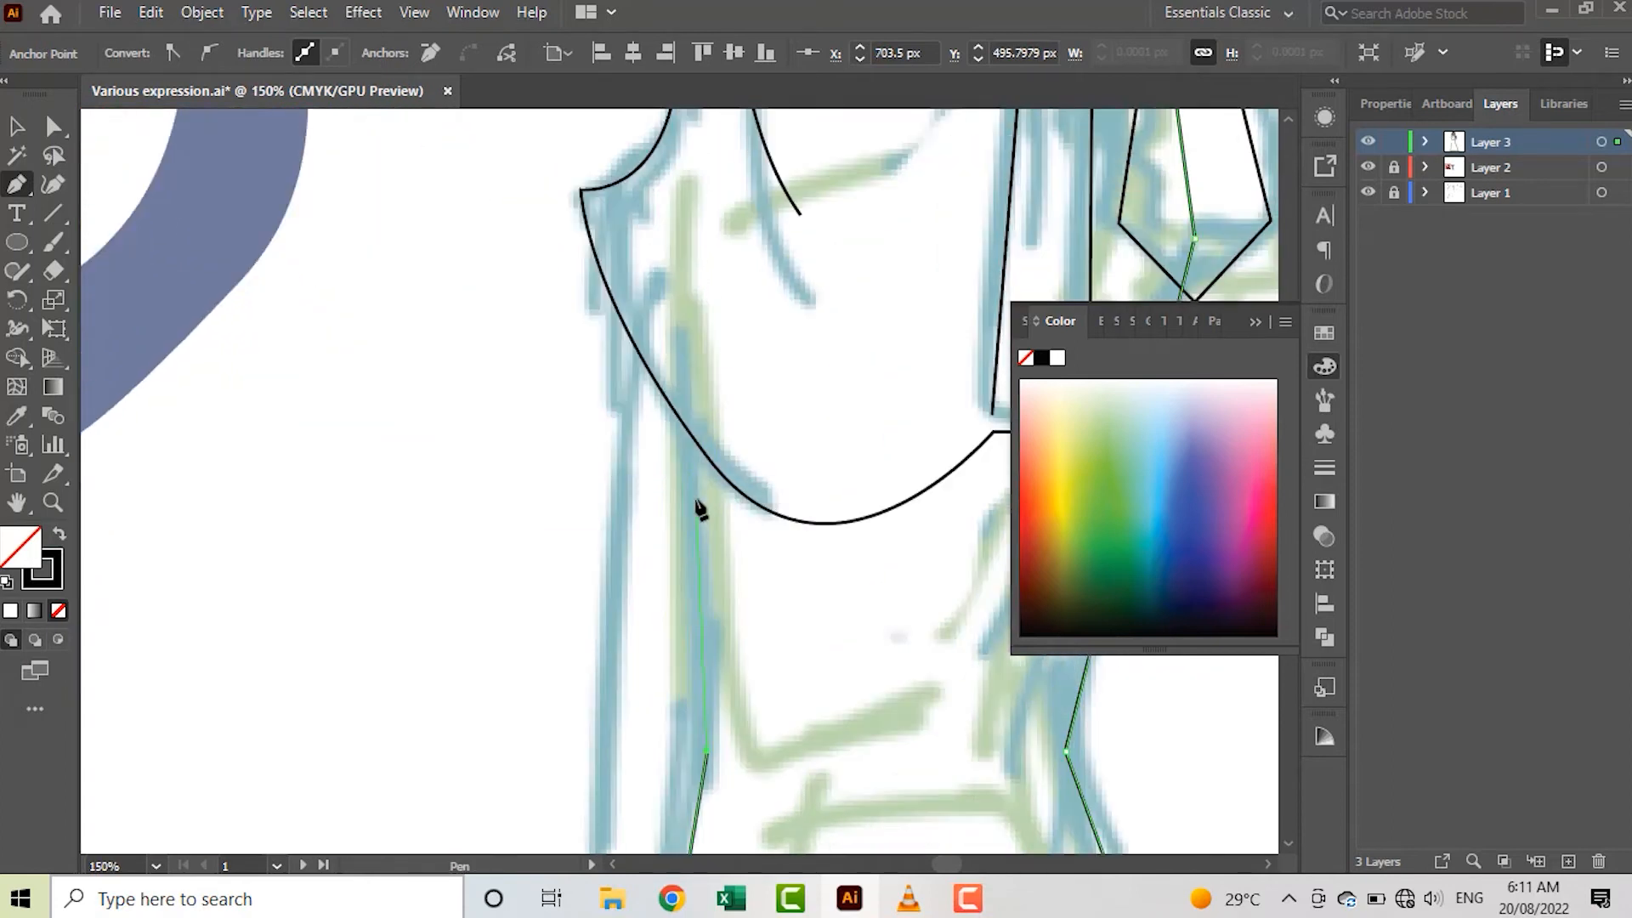
# Continue the dress outline up to the left shoulder and close it across the chest at the raised sleeve
pyautogui.scroll(-7, 694, 467)
pyautogui.scroll(6, 692, 438)
pyautogui.scroll(-2, 690, 435)
pyautogui.click(685, 396)
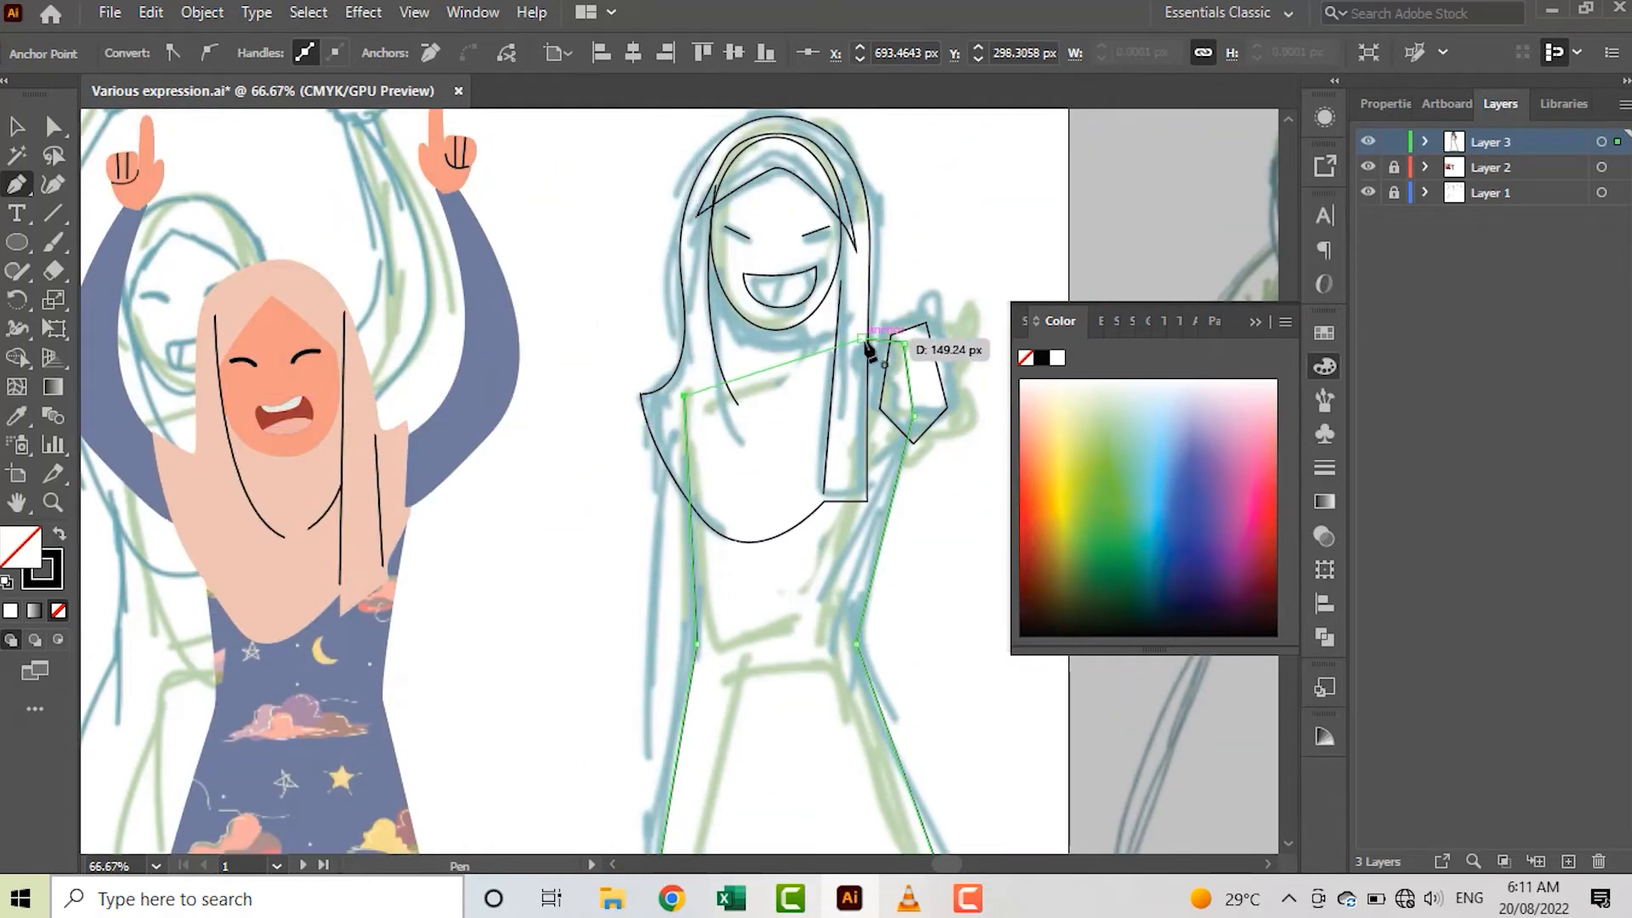
pyautogui.click(865, 343)
pyautogui.scroll(1, 673, 557)
pyautogui.click(685, 361)
pyautogui.scroll(-3, 663, 510)
pyautogui.moveTo(650, 667); pyautogui.dragTo(671, 808)
pyautogui.scroll(-3, 668, 510)
pyautogui.hotkey('ctrl', 'z')
pyautogui.hscroll(-2, 663, 288)
pyautogui.hotkey('ctrl', 'z')
# Trace the lowered arm's sleeve as a long closed shape from the left shoulder to below the waist
pyautogui.scroll(4, 731, 306)
pyautogui.scroll(4, 812, 314)
pyautogui.click(826, 175)
pyautogui.scroll(-2, 803, 442)
pyautogui.moveTo(791, 588); pyautogui.dragTo(810, 762)
pyautogui.scroll(5, 875, 416)
pyautogui.click(862, 338)
pyautogui.click(826, 350)
pyautogui.scroll(-4, 646, 362)
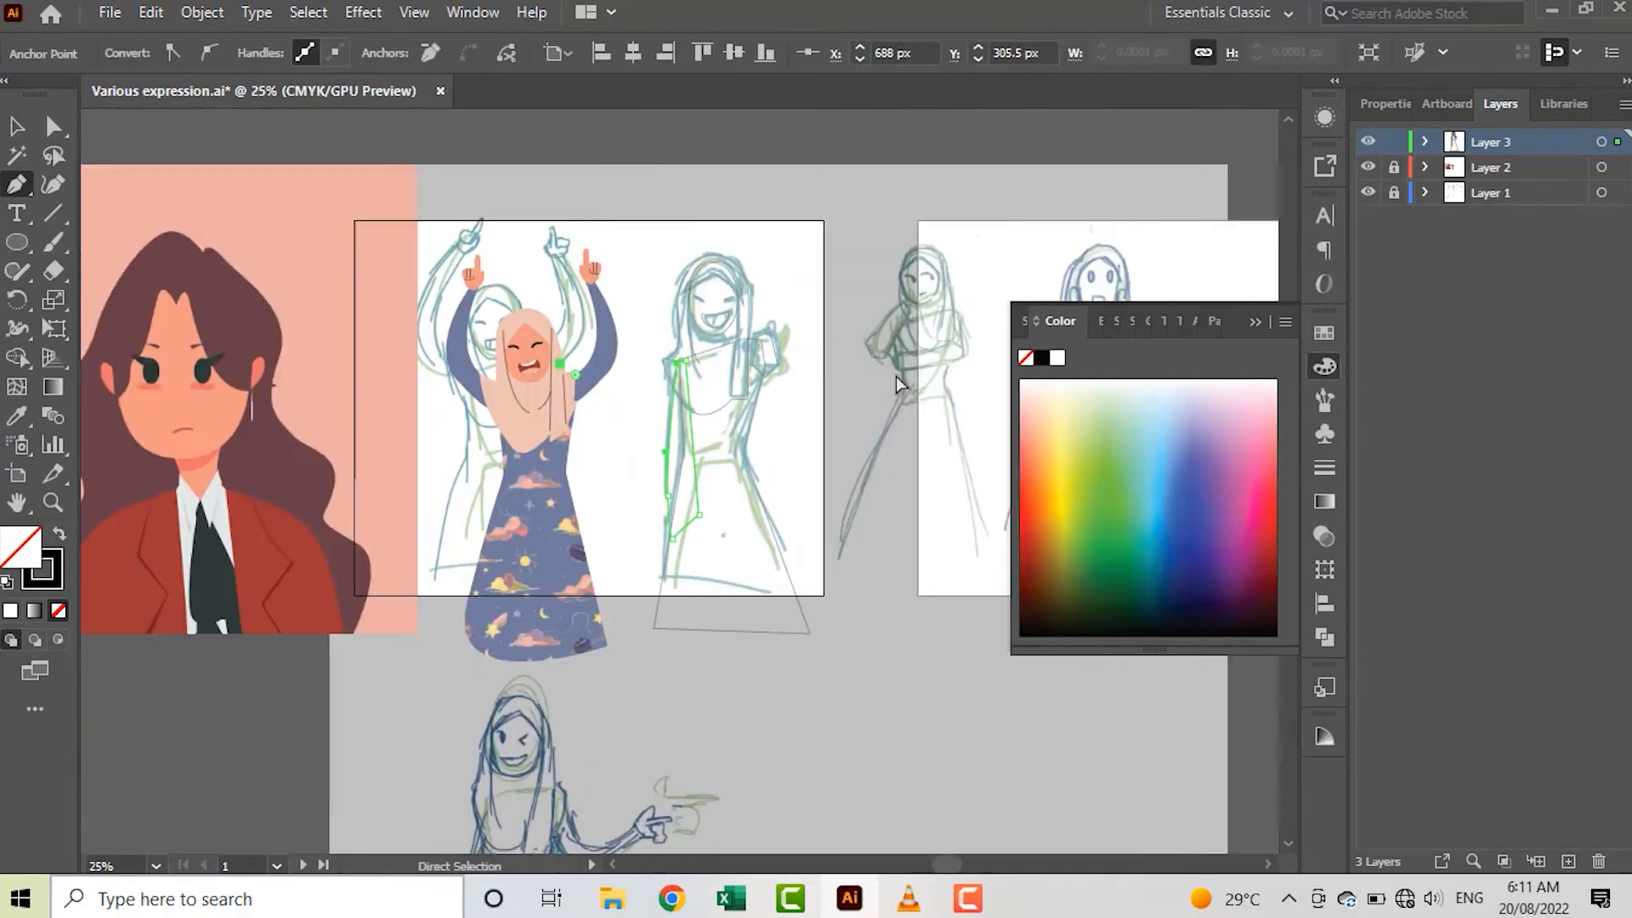
# Trace the raised fist as a closed rounded shape and round its upper corner near the thumb by about 8.5 px
pyautogui.scroll(5, 795, 322)
pyautogui.scroll(2, 690, 315)
pyautogui.click(718, 354)
pyautogui.moveTo(621, 321); pyautogui.dragTo(578, 327)
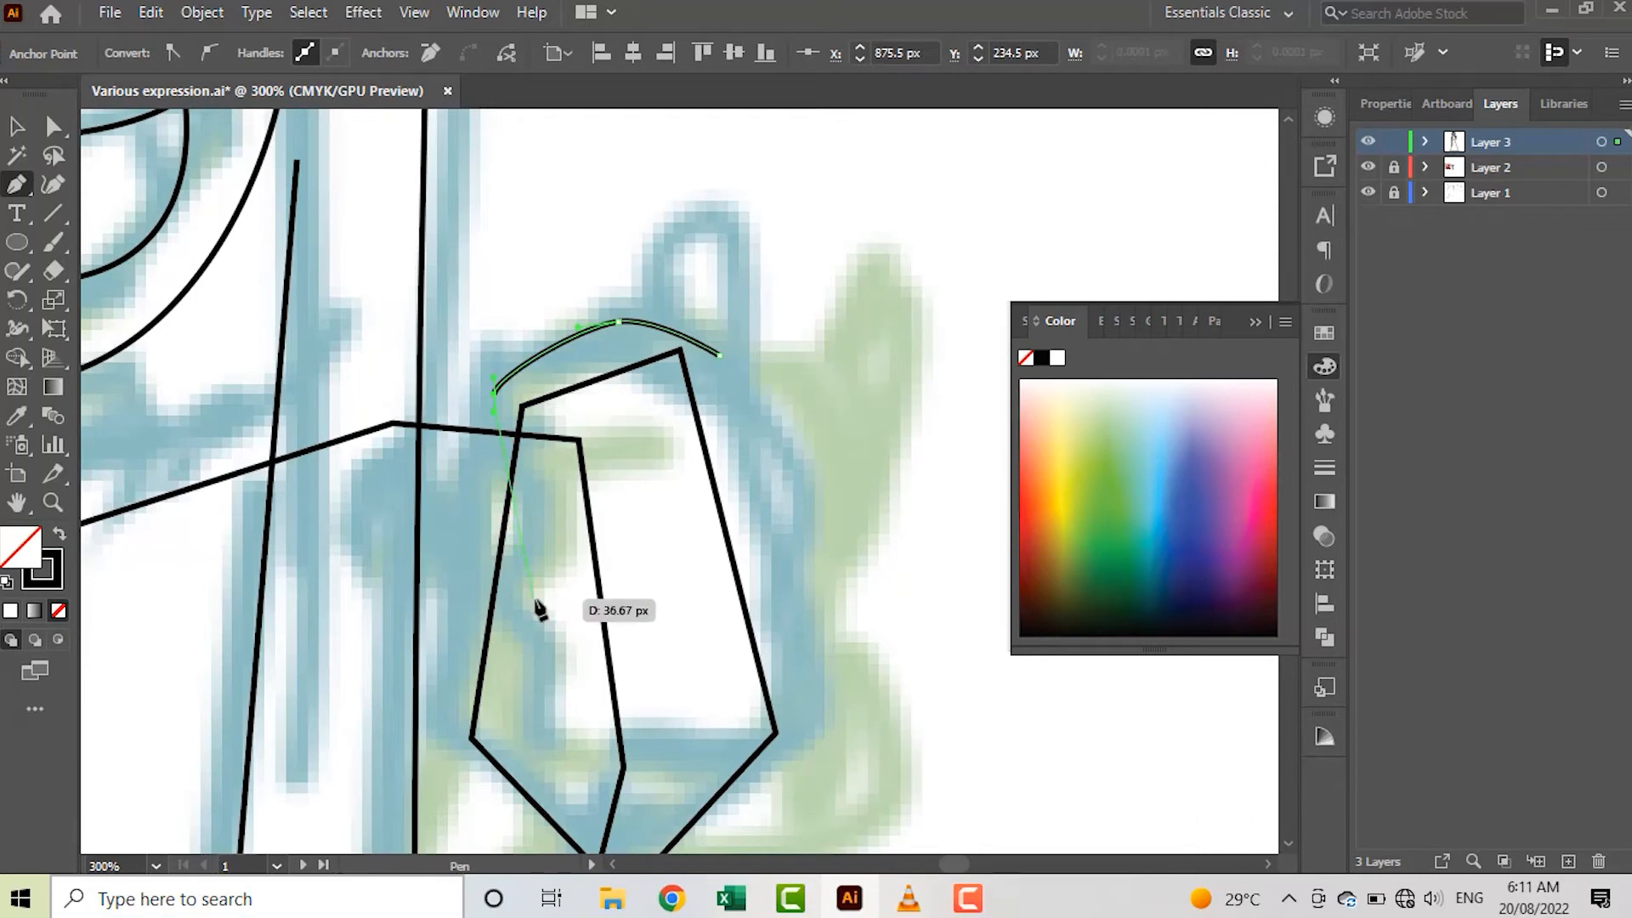
pyautogui.moveTo(677, 818); pyautogui.dragTo(685, 799)
pyautogui.moveTo(792, 738); pyautogui.dragTo(803, 703)
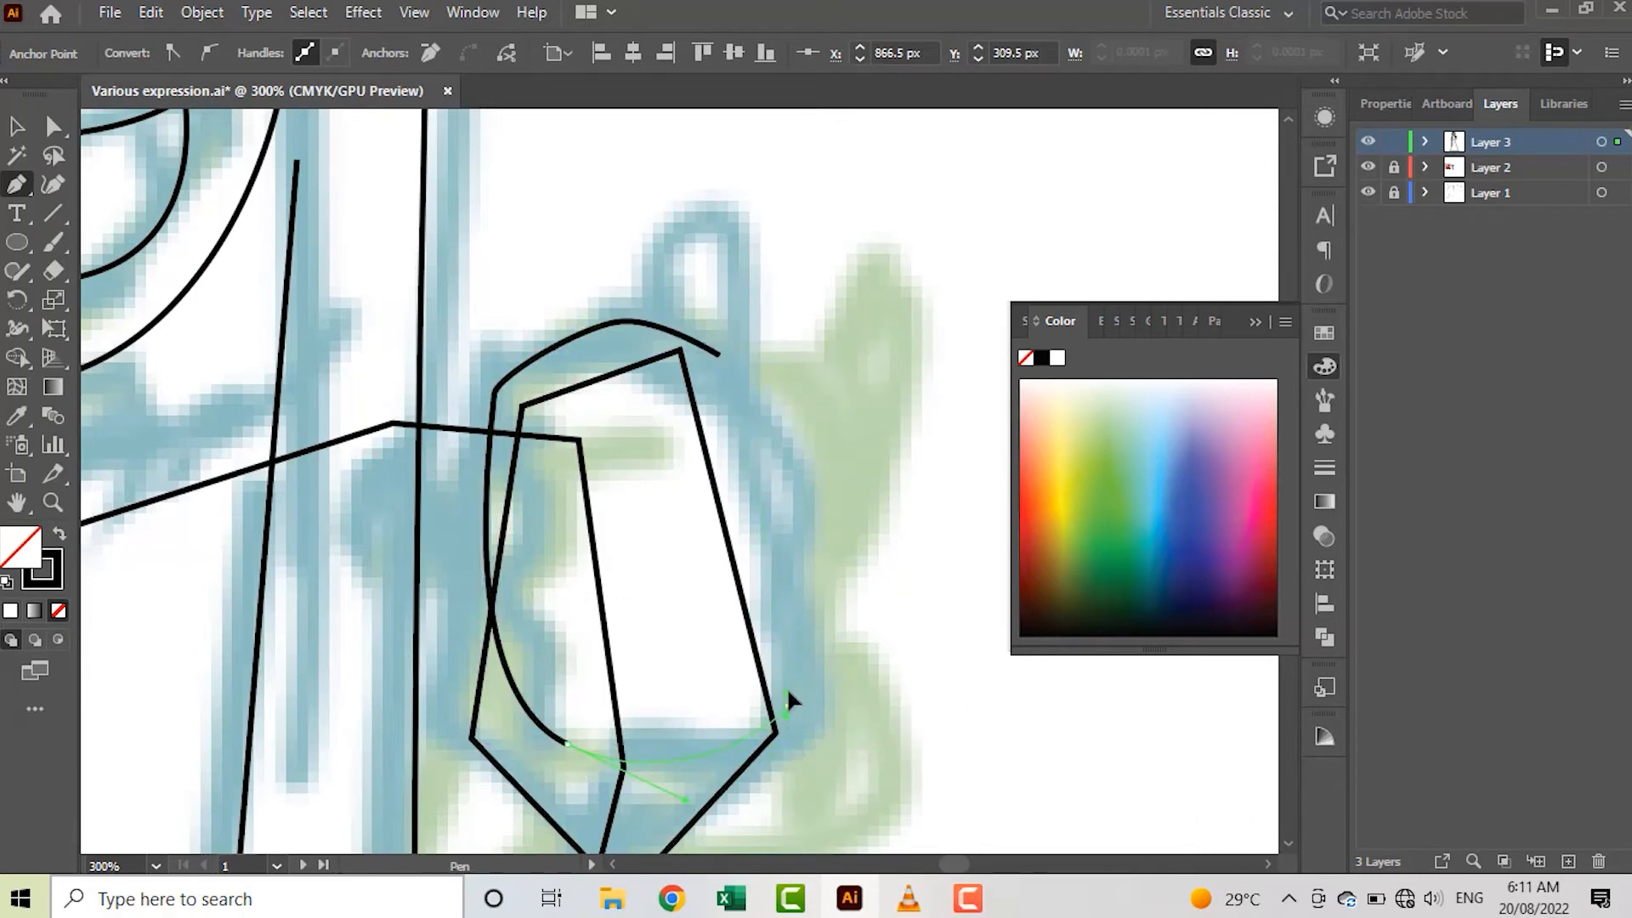
pyautogui.click(719, 355)
pyautogui.press('a')
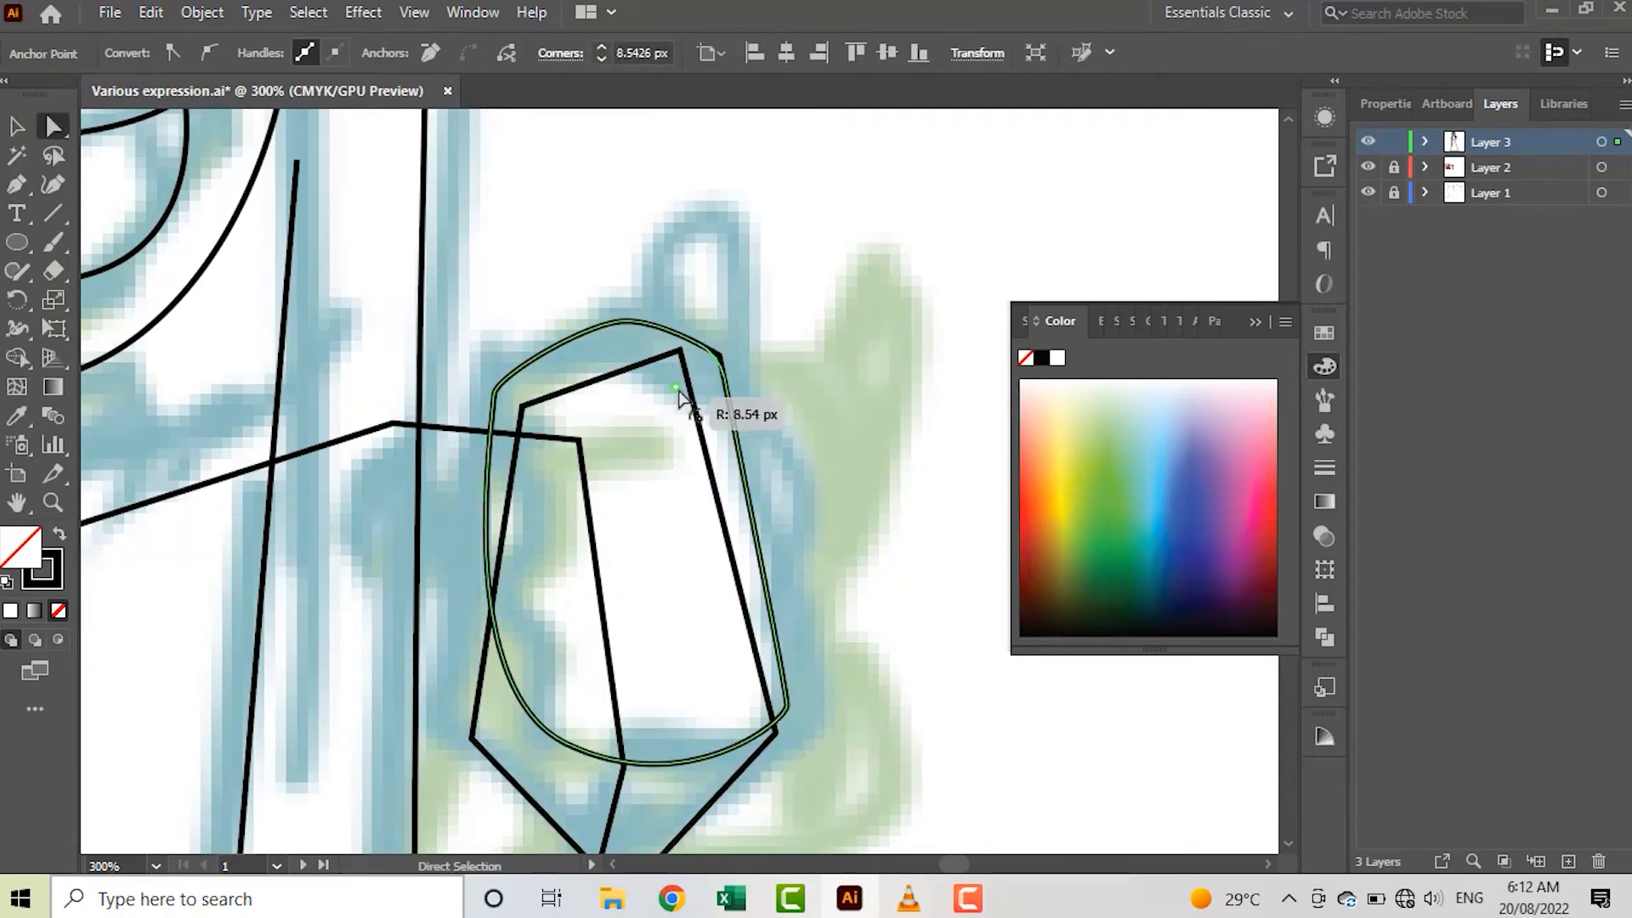
# Draw the upright thumb as a narrow closed shape on top of the fist and round its upper end
pyautogui.scroll(1, 707, 438)
pyautogui.press('p')
pyautogui.click(714, 279)
pyautogui.click(706, 439)
pyautogui.press('v')
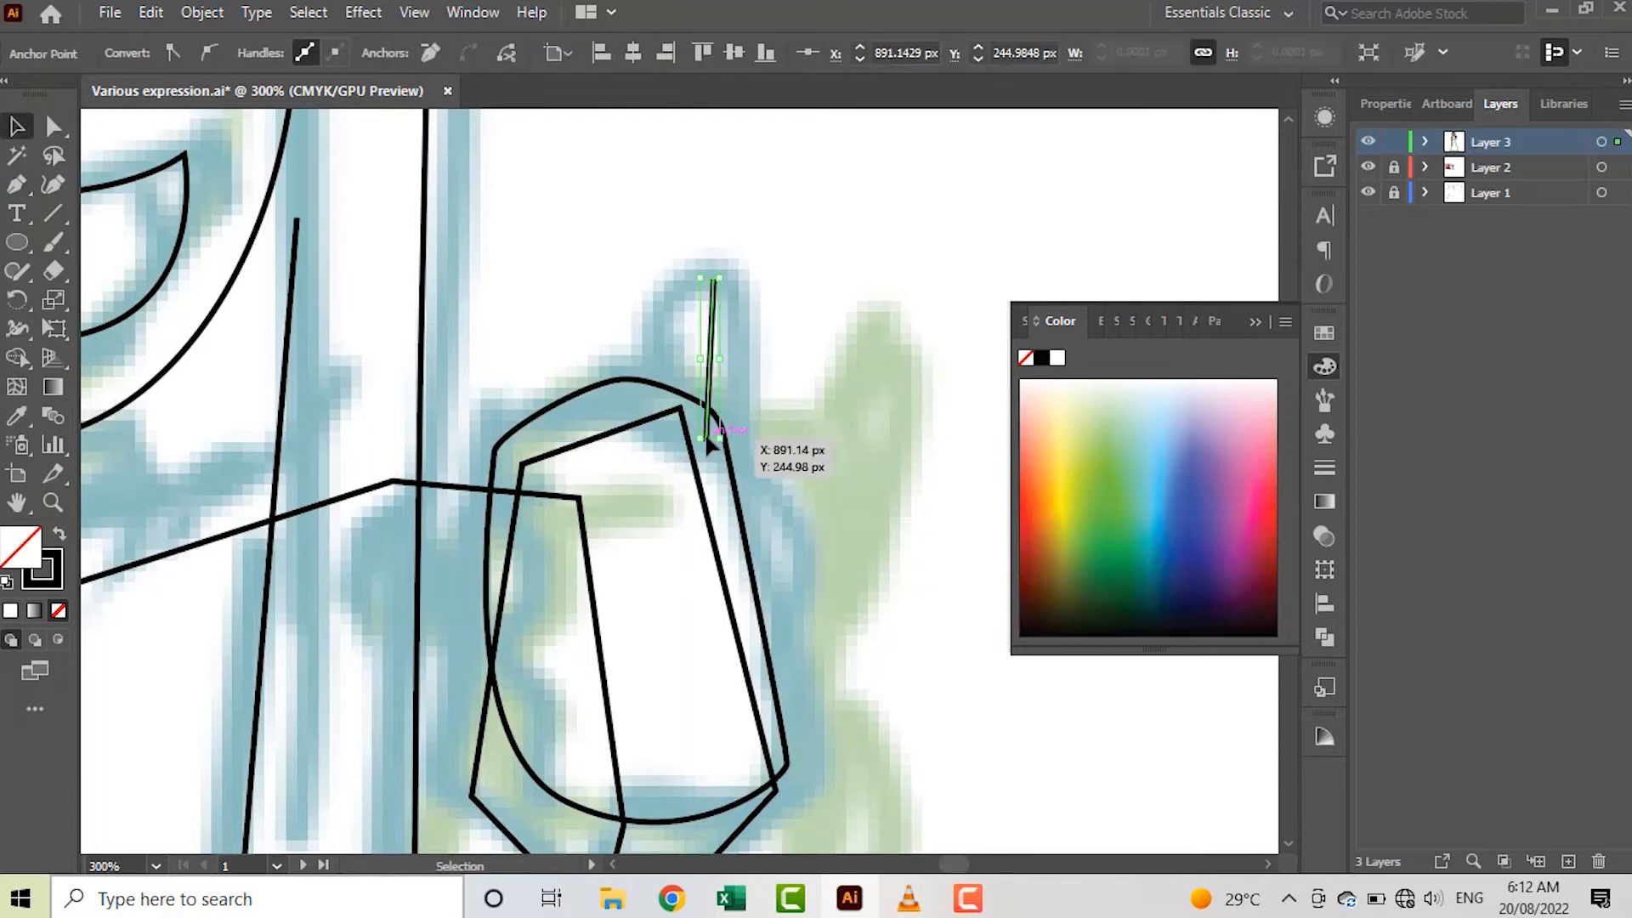
pyautogui.moveTo(651, 323); pyautogui.dragTo(629, 436)
pyautogui.click(635, 442)
pyautogui.click(707, 439)
pyautogui.press('a')
pyautogui.moveTo(689, 311); pyautogui.dragTo(690, 313)
pyautogui.press('v')
pyautogui.click(809, 319)
pyautogui.scroll(-3, 811, 323)
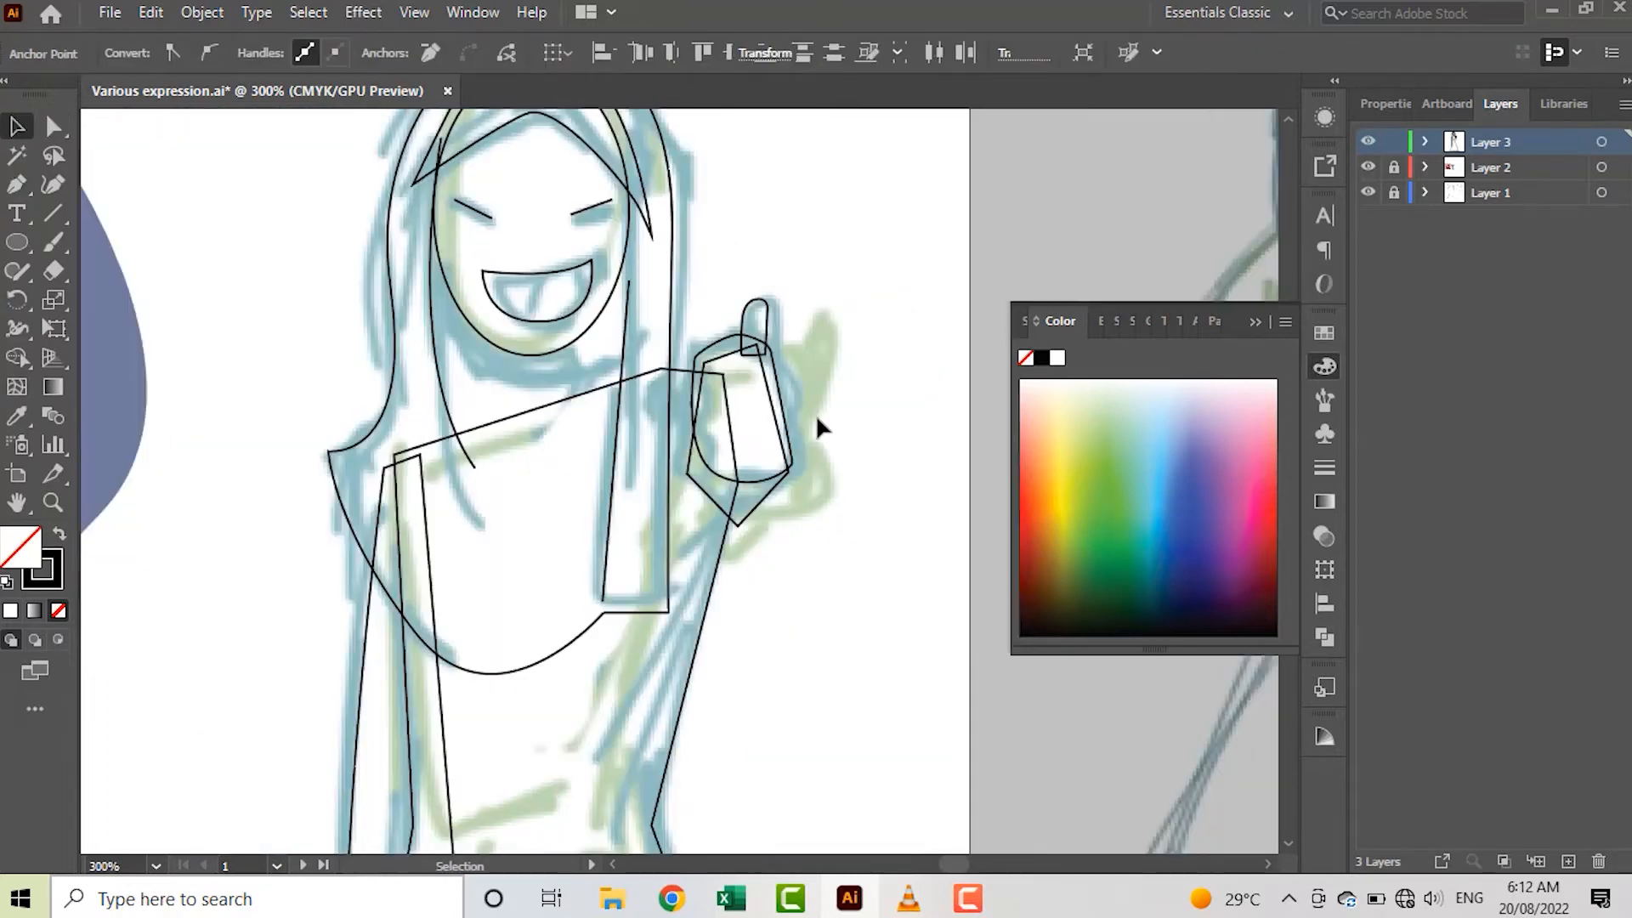
# Draw a slanted finger line about 25 px long on the fist and place three copies below it
pyautogui.scroll(1, 756, 328)
pyautogui.press('p')
pyautogui.scroll(3, 765, 362)
pyautogui.click(687, 382)
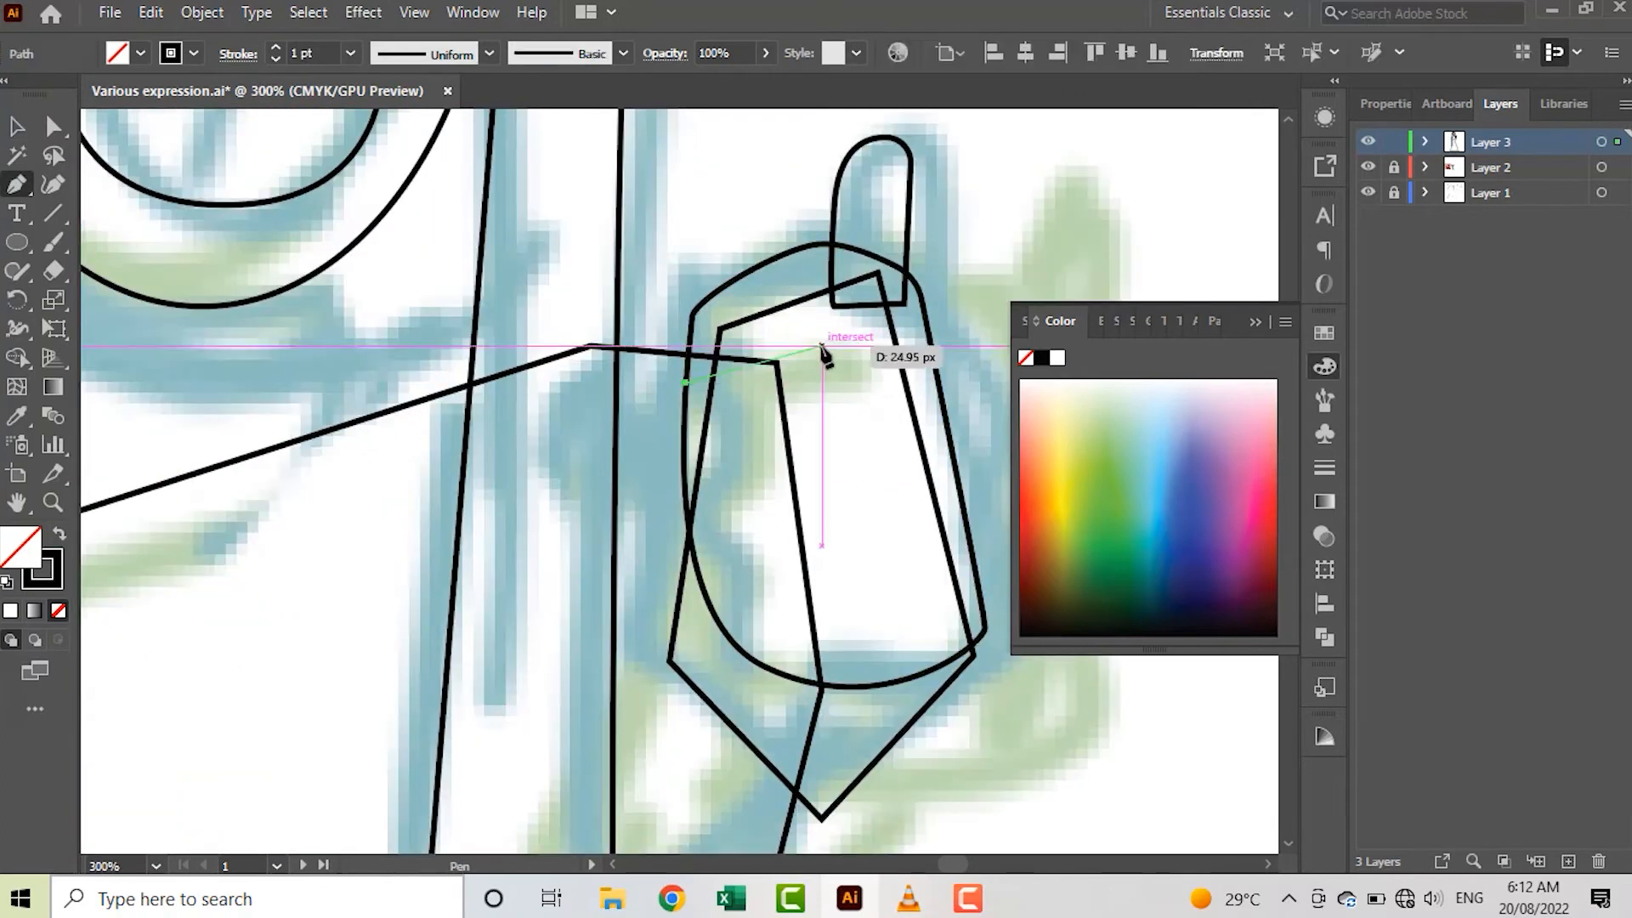
pyautogui.click(821, 346)
pyautogui.press('v')
pyautogui.moveTo(745, 367)
pyautogui.keyDown('alt'); pyautogui.mouseDown()
pyautogui.moveTo(755, 470)
pyautogui.moveTo(738, 461)
pyautogui.mouseUp(); pyautogui.keyUp('alt')
pyautogui.keyDown('alt'); pyautogui.moveTo(737, 460); pyautogui.dragTo(774, 606); pyautogui.keyUp('alt')
pyautogui.click(964, 481)
pyautogui.scroll(-1, 799, 539)
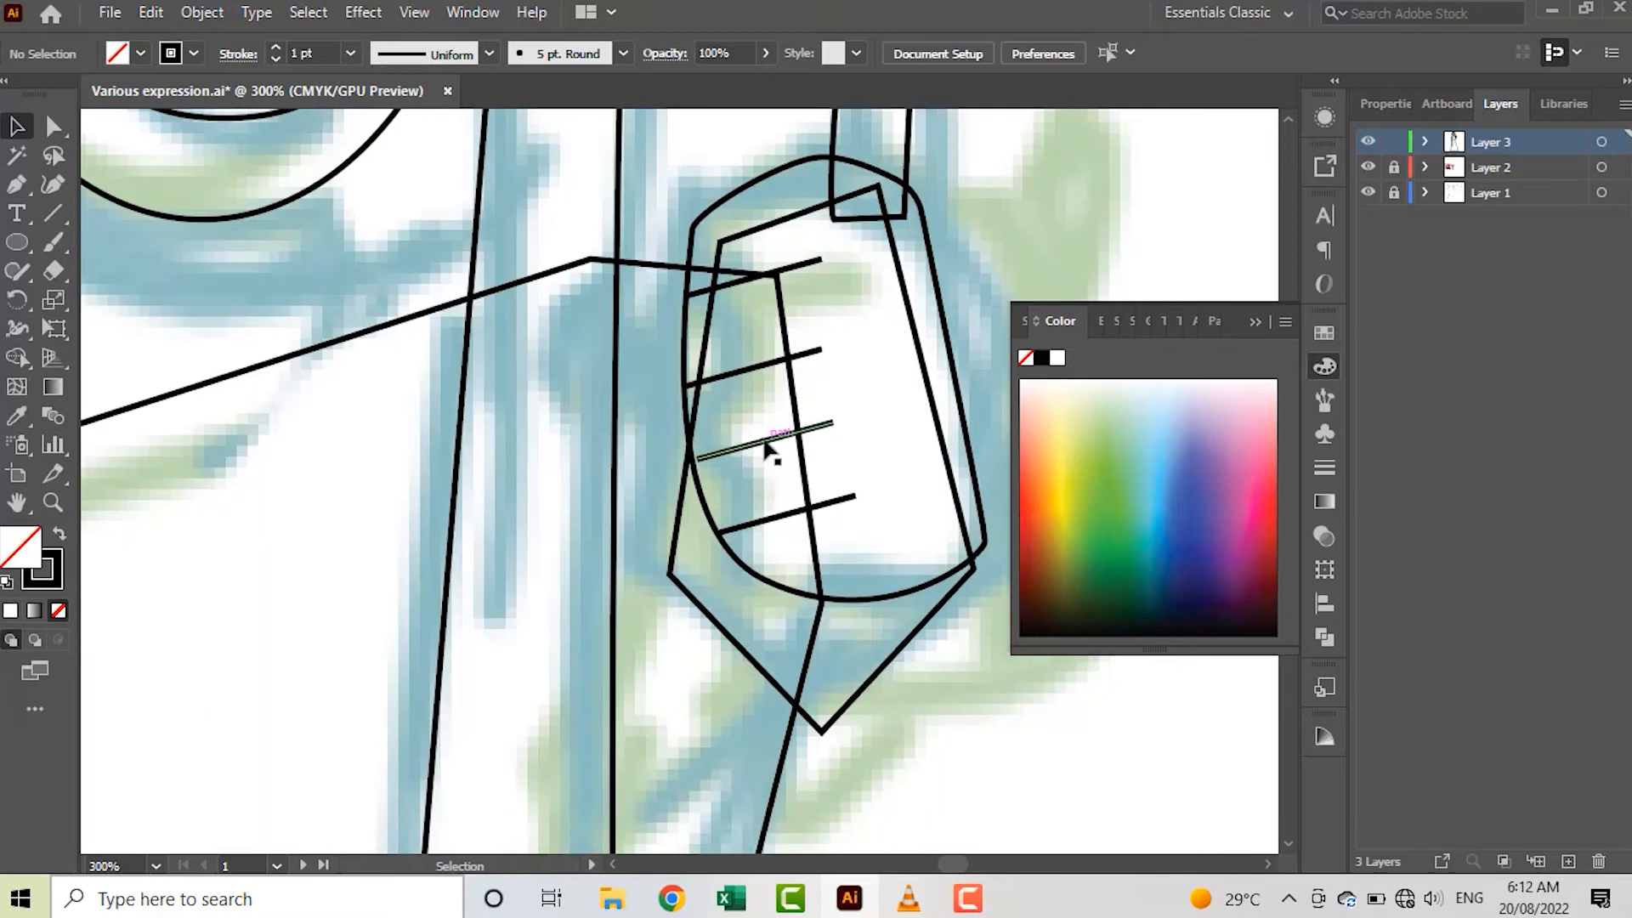
# Fill the thumbs-up figure's face ellipse with the skin colour sampled from the finished reference figure
pyautogui.scroll(-6, 764, 449)
pyautogui.scroll(3, 721, 400)
pyautogui.click(659, 430)
pyautogui.hscroll(-3, 510, 451)
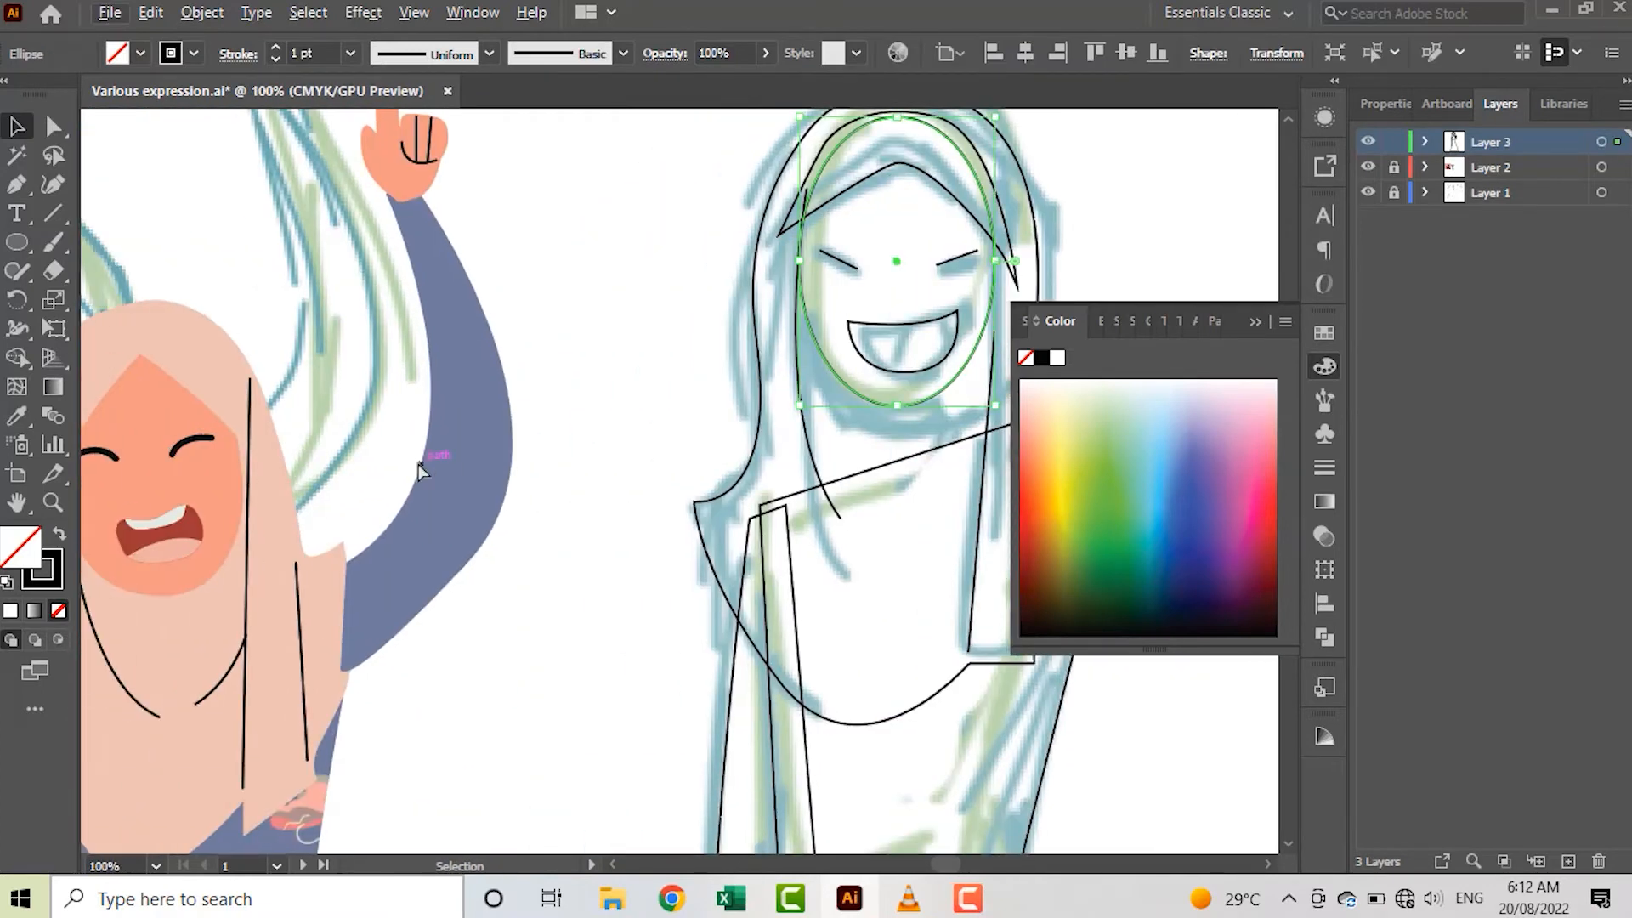
pyautogui.press('i')
pyautogui.click(202, 487)
# Fill the inner hijab piece above the face with the pale pink sampled from the reference figure's hijab
pyautogui.press('v')
pyautogui.scroll(-3, 573, 411)
pyautogui.click(767, 145)
pyautogui.press('i')
pyautogui.click(371, 270)
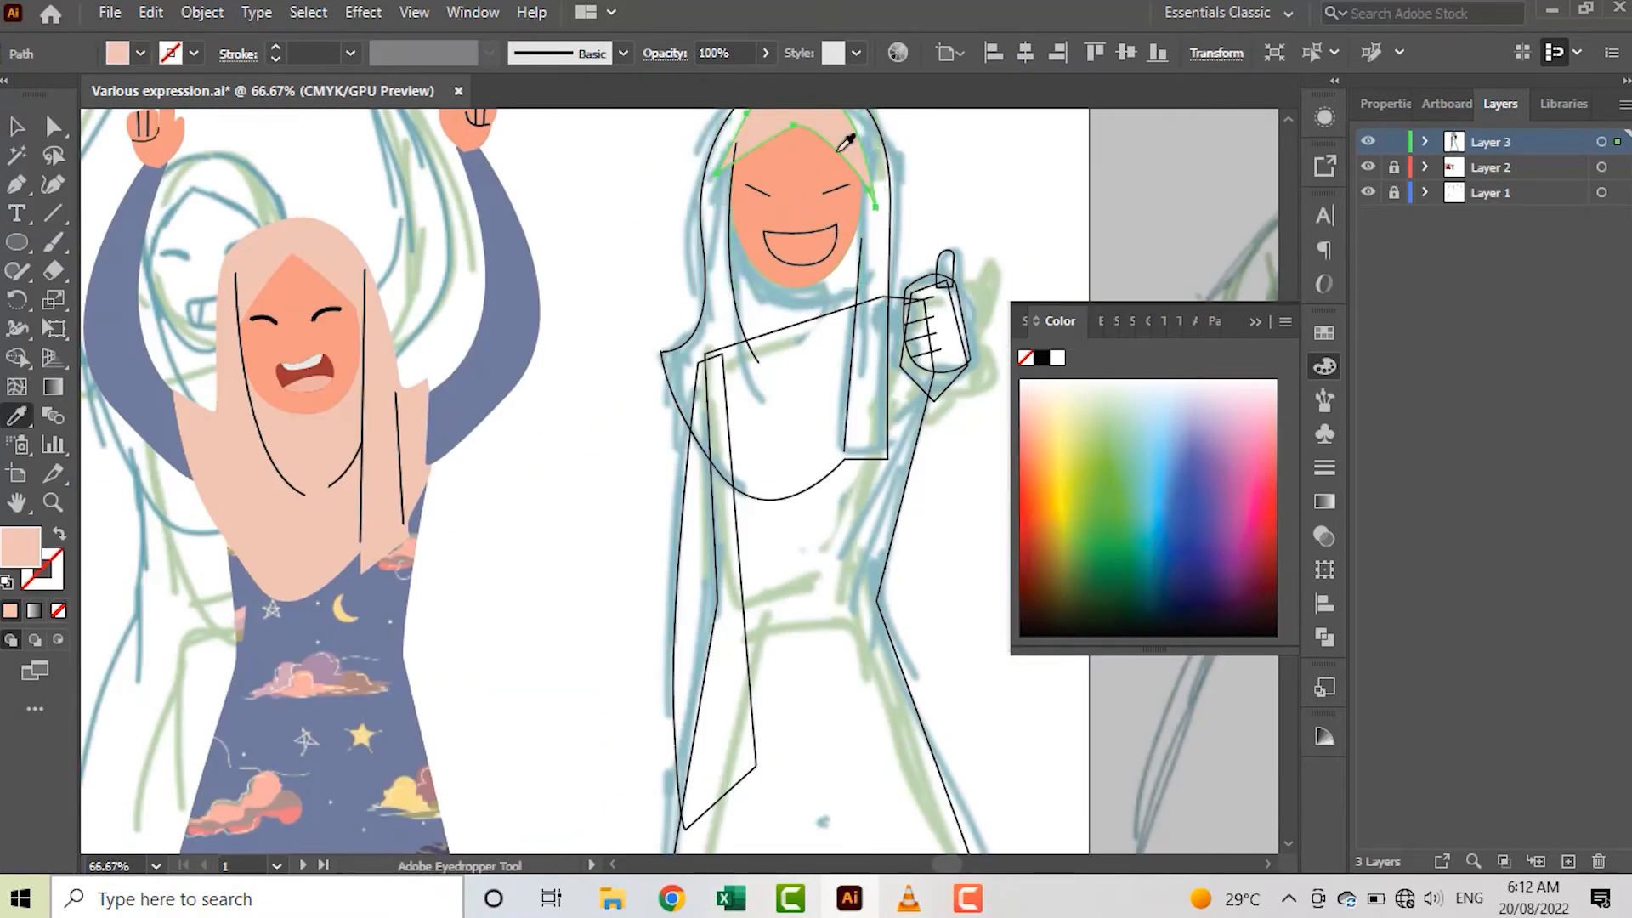
# Give the left closed-eye line a 5 pt stroke with round caps
pyautogui.press('v')
pyautogui.click(761, 192)
pyautogui.click(1384, 103)
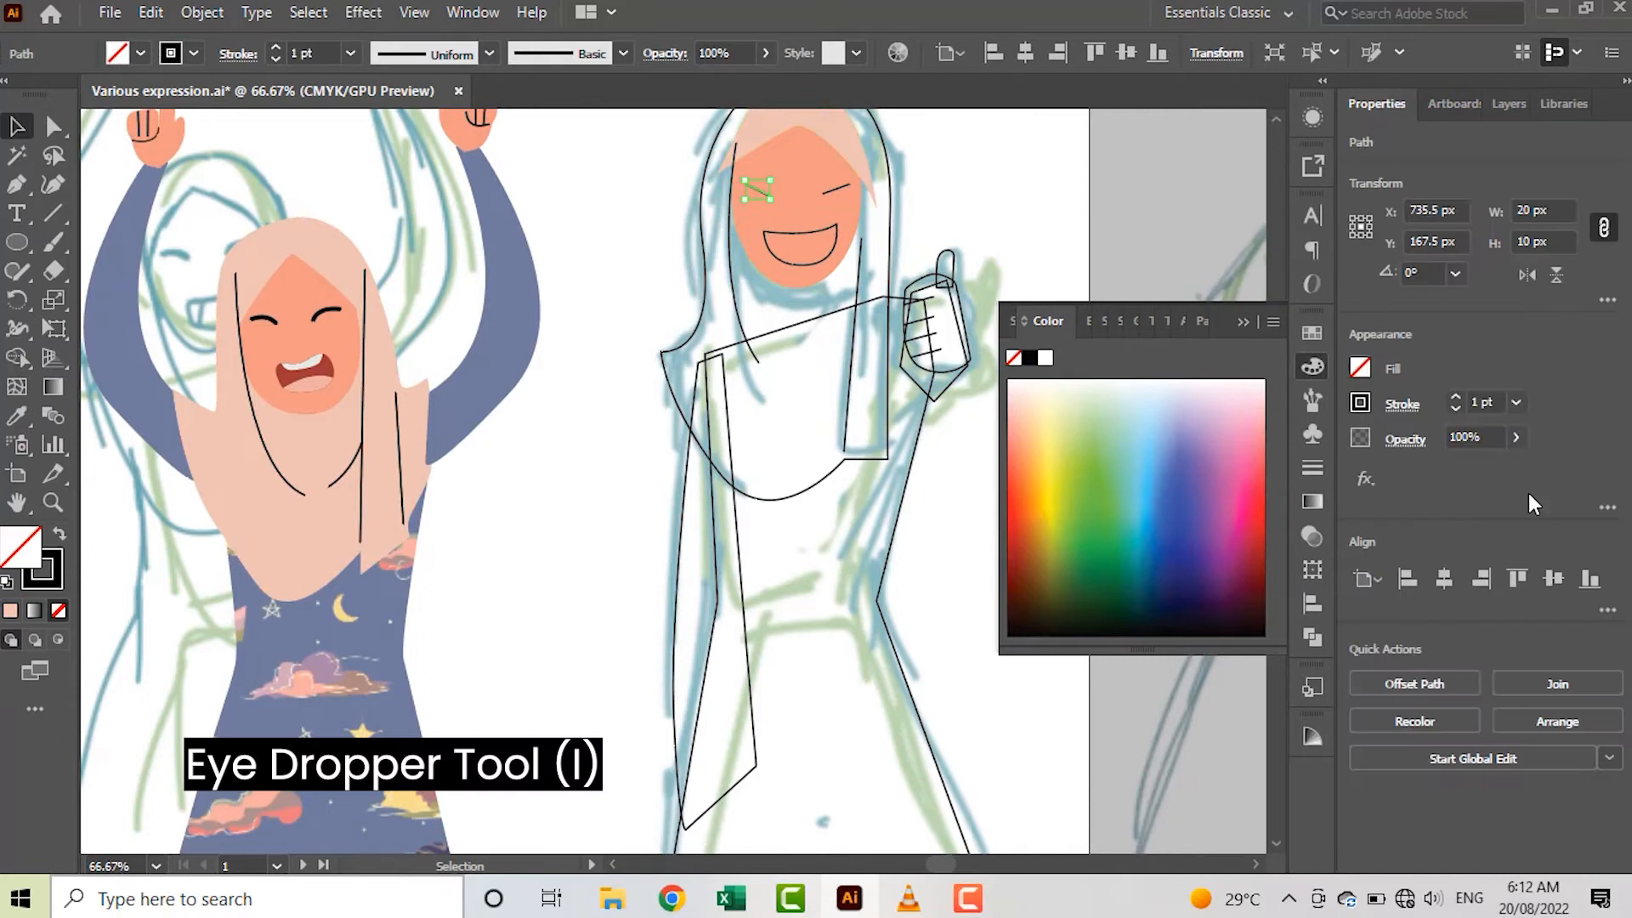
pyautogui.click(1402, 405)
pyautogui.click(1274, 468)
pyautogui.click(1059, 208)
pyautogui.scroll(5, 772, 200)
pyautogui.press('a')
pyautogui.click(672, 214)
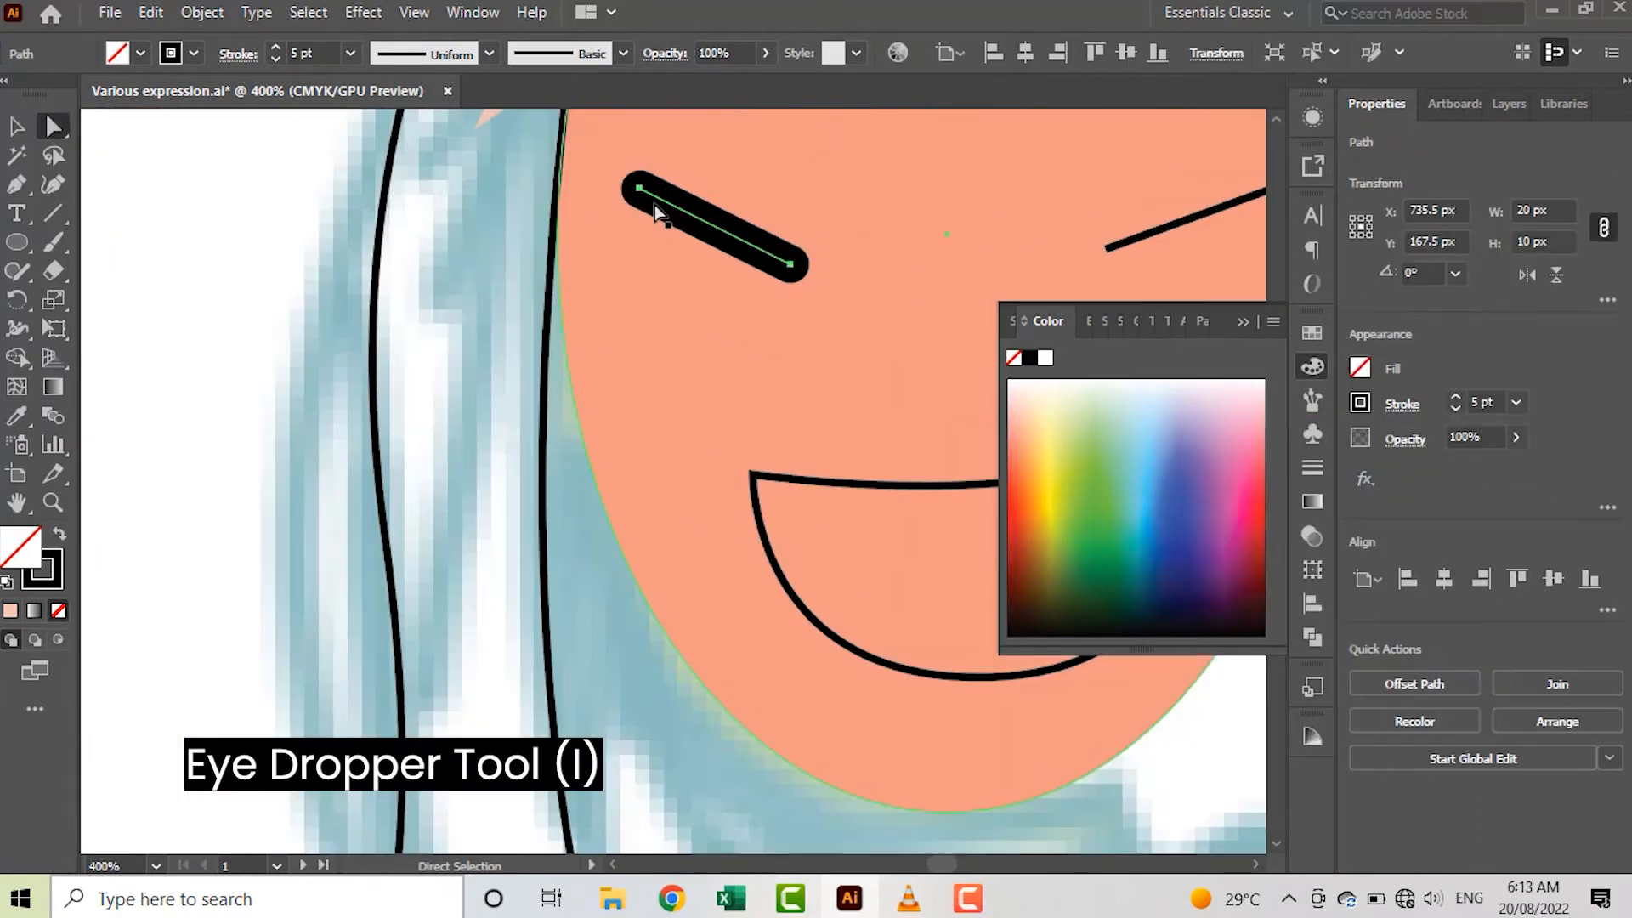
pyautogui.click(639, 188)
# Copy the thick round-ended stroke of the left eye line onto the right eye line with the Eyedropper
pyautogui.scroll(-2, 905, 219)
pyautogui.press('v')
pyautogui.click(1080, 206)
pyautogui.press('i')
pyautogui.click(833, 229)
# Fill the grinning mouth with the off-white sampled from the reference figure's teeth
pyautogui.press('v')
pyautogui.scroll(-3, 899, 256)
pyautogui.doubleClick(910, 320)
pyautogui.doubleClick(691, 330)
pyautogui.click(912, 320)
pyautogui.scroll(1, 748, 372)
pyautogui.press('i')
pyautogui.click(261, 440)
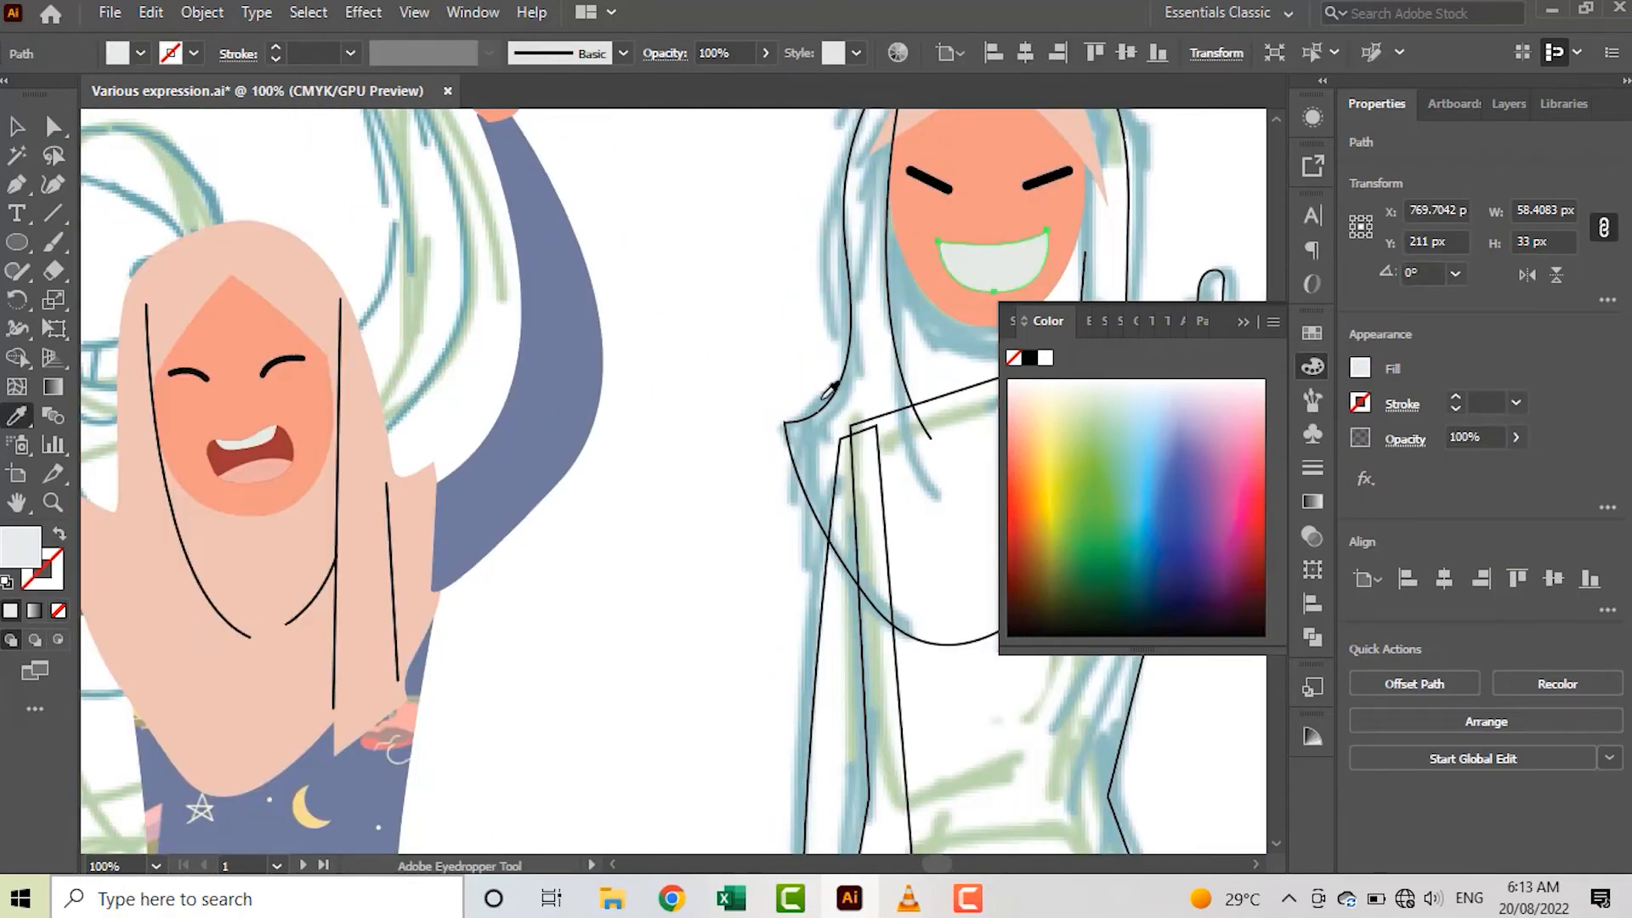
# Select the off-white mouth shape and turn on Draw Inside mode for drawing with the Pen tool
pyautogui.press('v')
pyautogui.click(747, 273)
pyautogui.scroll(4, 913, 274)
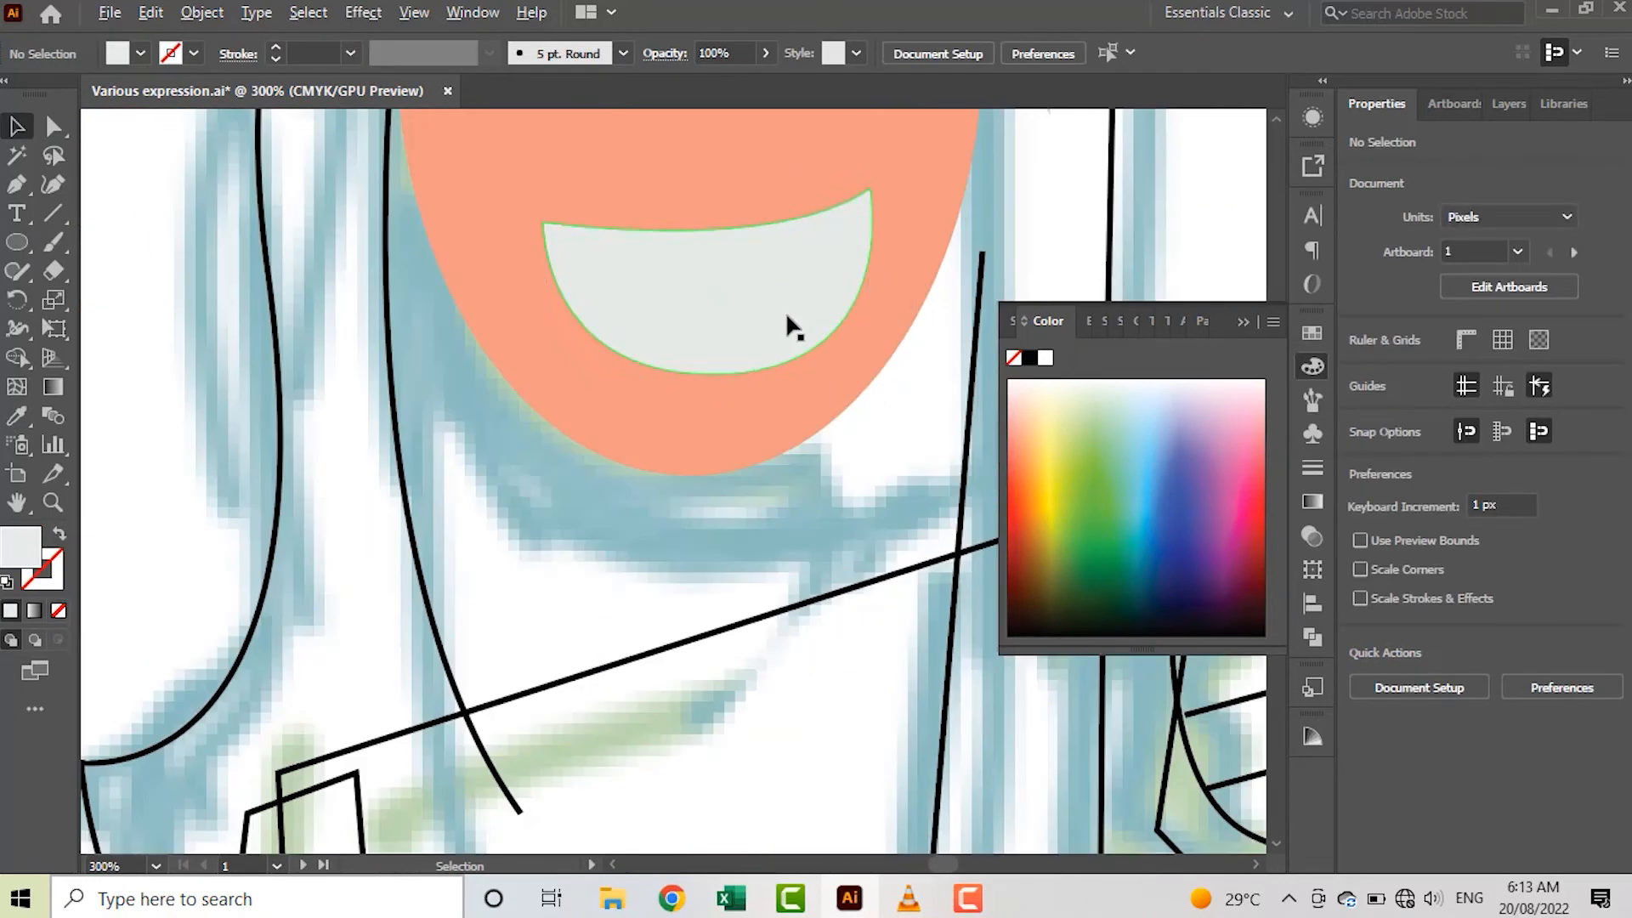
pyautogui.scroll(3, 809, 306)
pyautogui.click(738, 374)
pyautogui.press('p')
pyautogui.click(550, 379)
pyautogui.press('v')
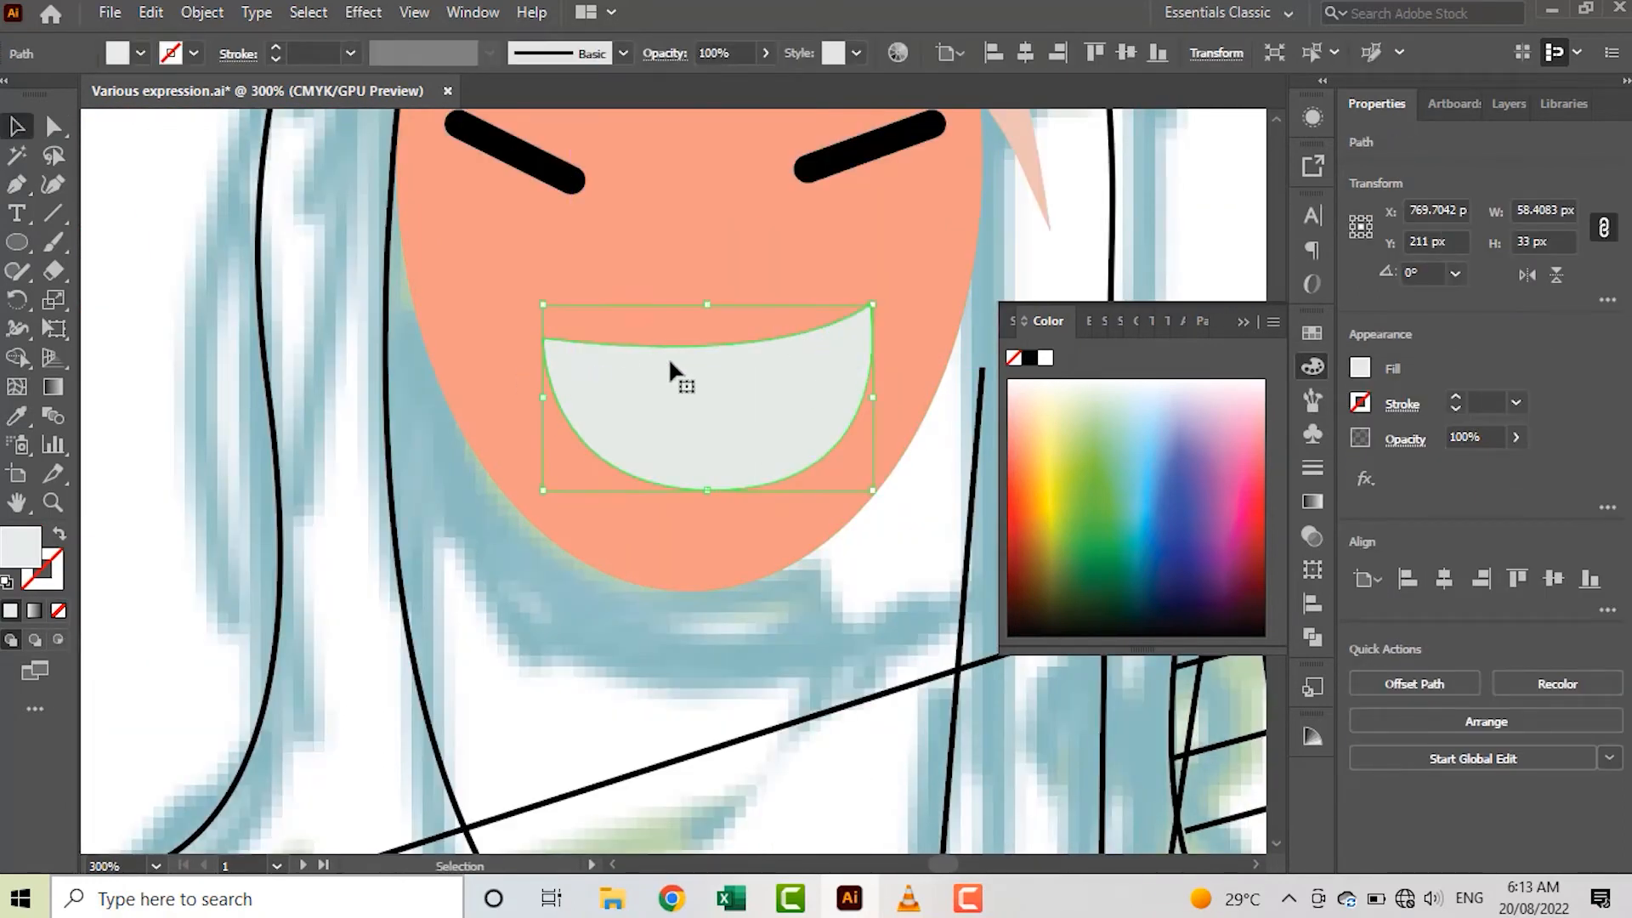
pyautogui.click(58, 640)
pyautogui.press('p')
pyautogui.click(535, 392)
pyautogui.moveTo(888, 378); pyautogui.dragTo(755, 470)
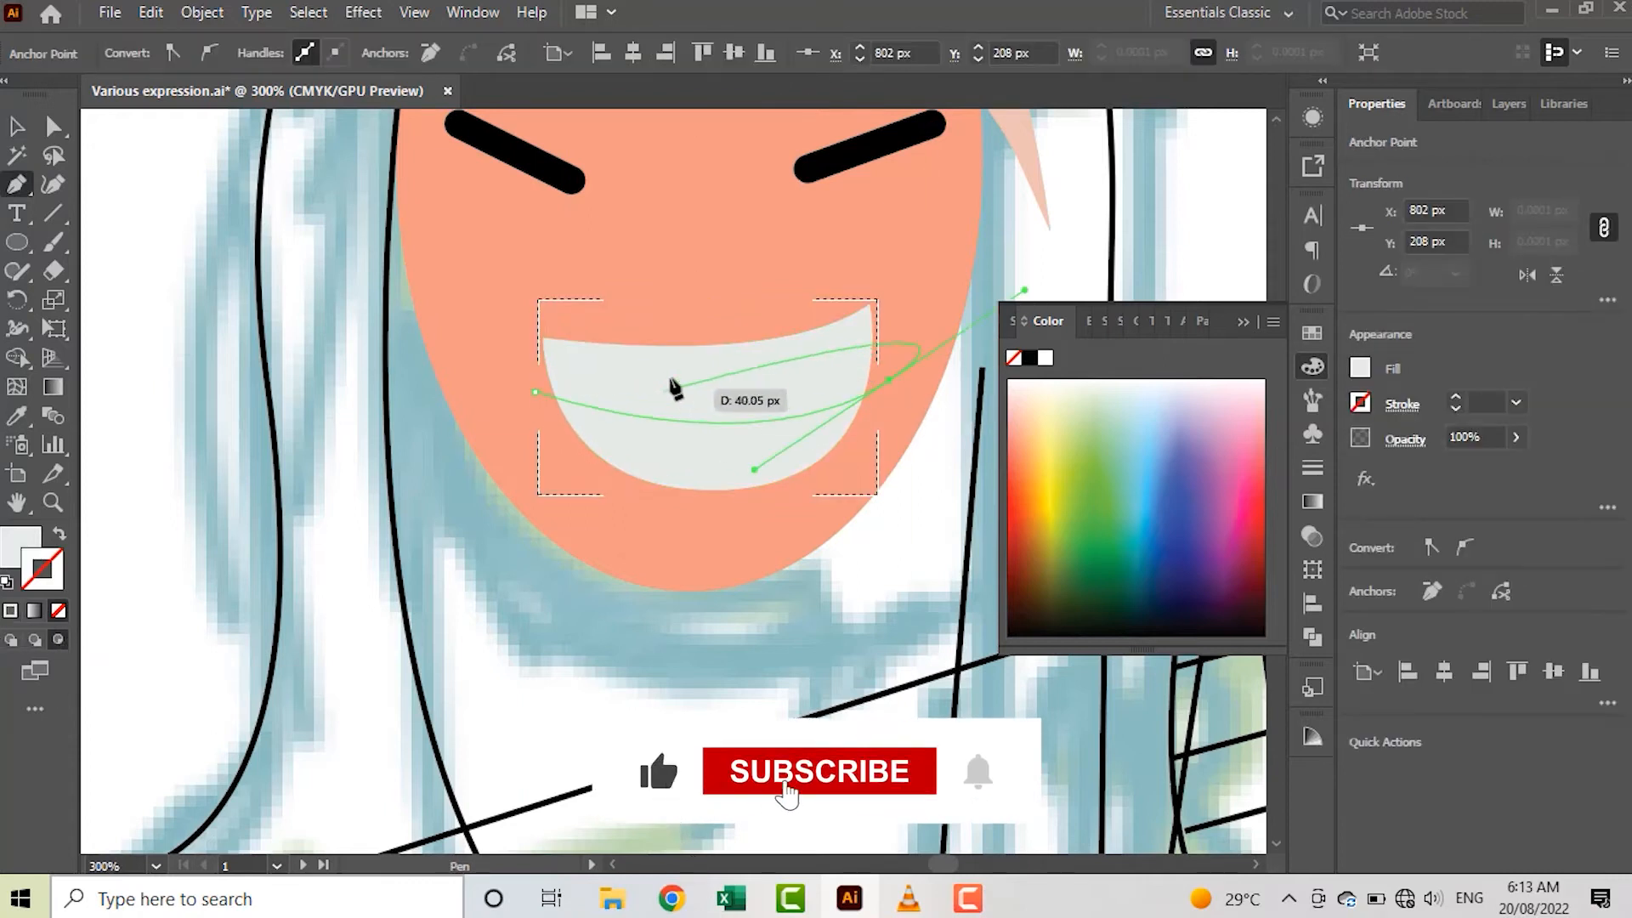
pyautogui.hotkey('ctrl', 'z')
pyautogui.hotkey('ctrl', 'z')
# Draw a slanted tooth line inside the left part of the mouth with a black 1 pt stroke and no fill
pyautogui.click(660, 335)
pyautogui.click(629, 490)
pyautogui.press('v')
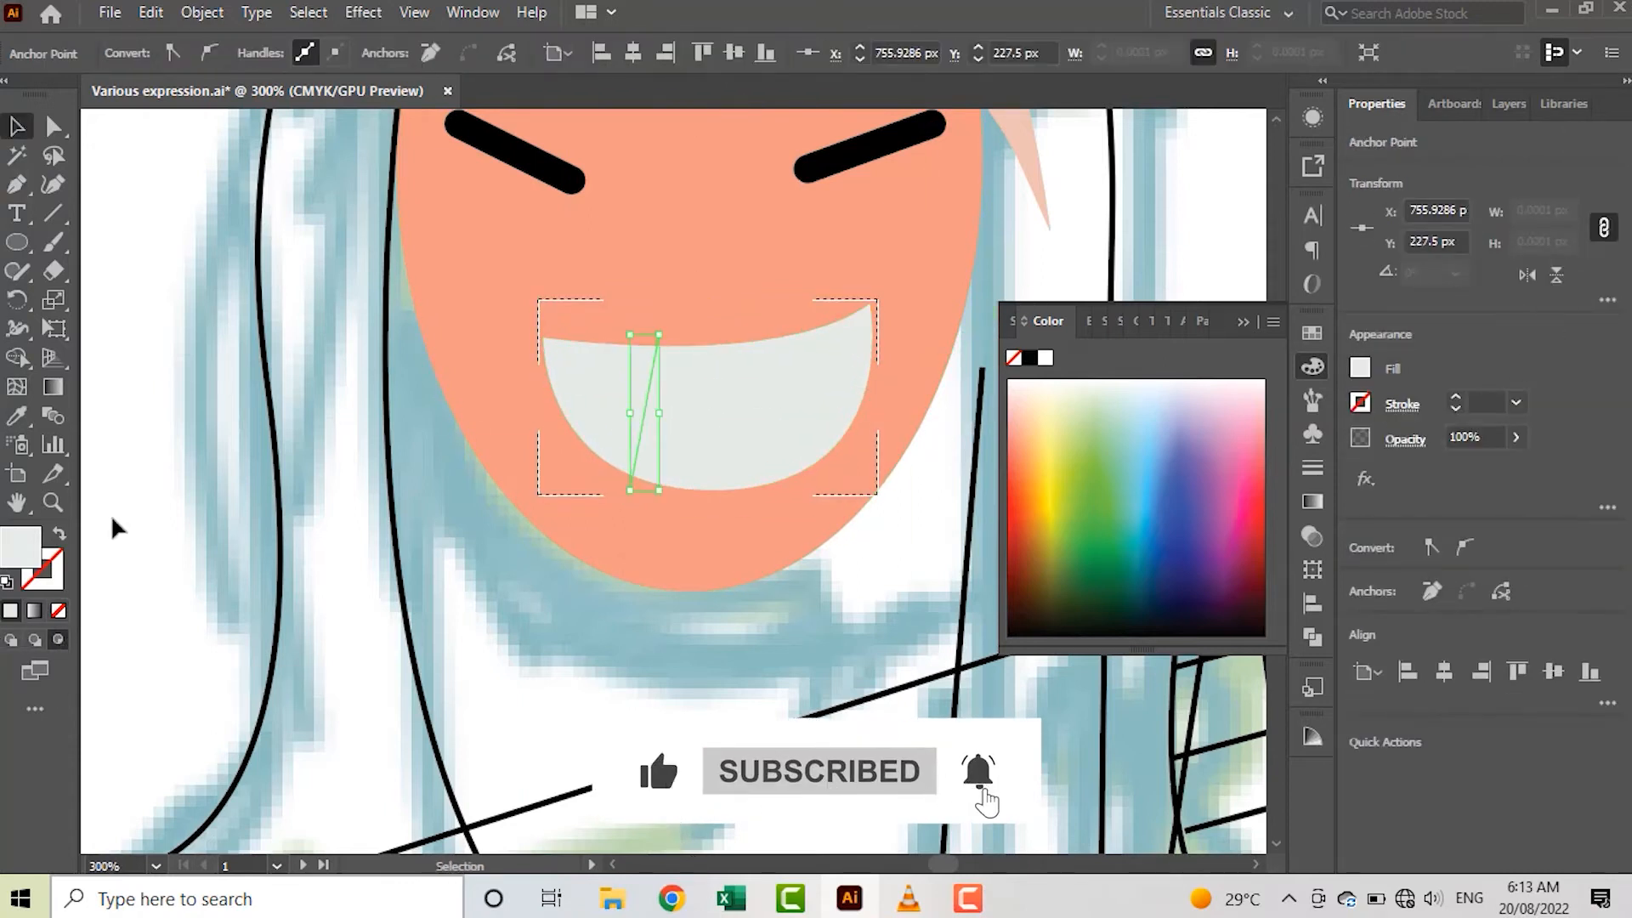
pyautogui.click(59, 534)
pyautogui.click(1360, 403)
pyautogui.click(1149, 490)
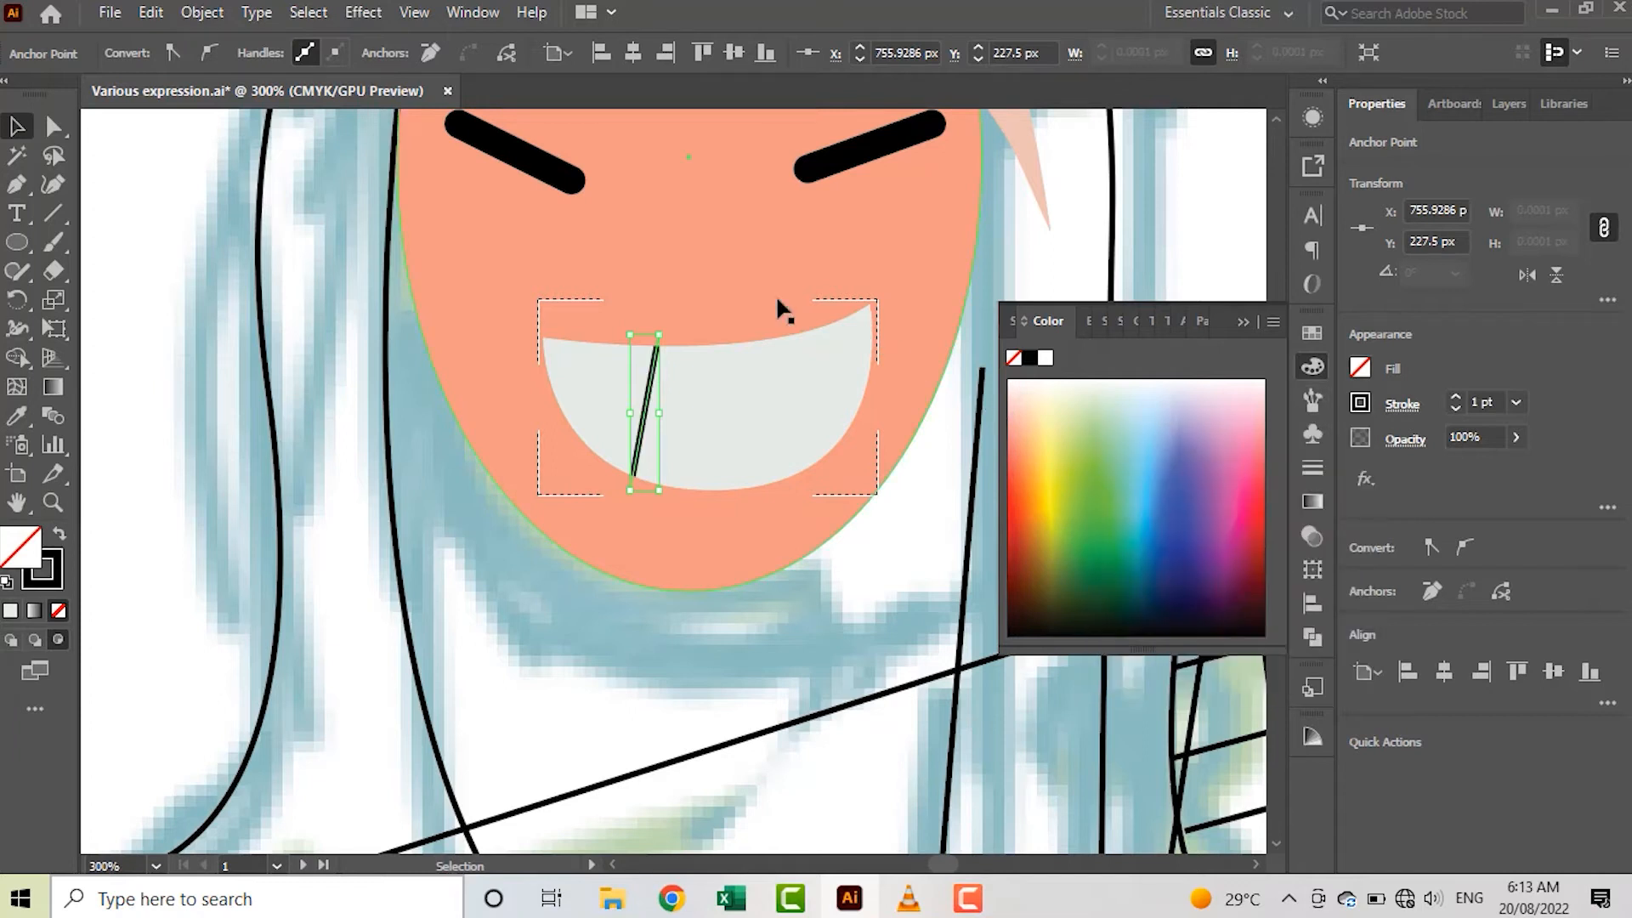
# Draw a second tooth line slanting the opposite way, match it to the first line's stroke, and leave Draw Inside mode
pyautogui.click(726, 360)
pyautogui.press('p')
pyautogui.click(765, 341)
pyautogui.click(791, 489)
pyautogui.press('i')
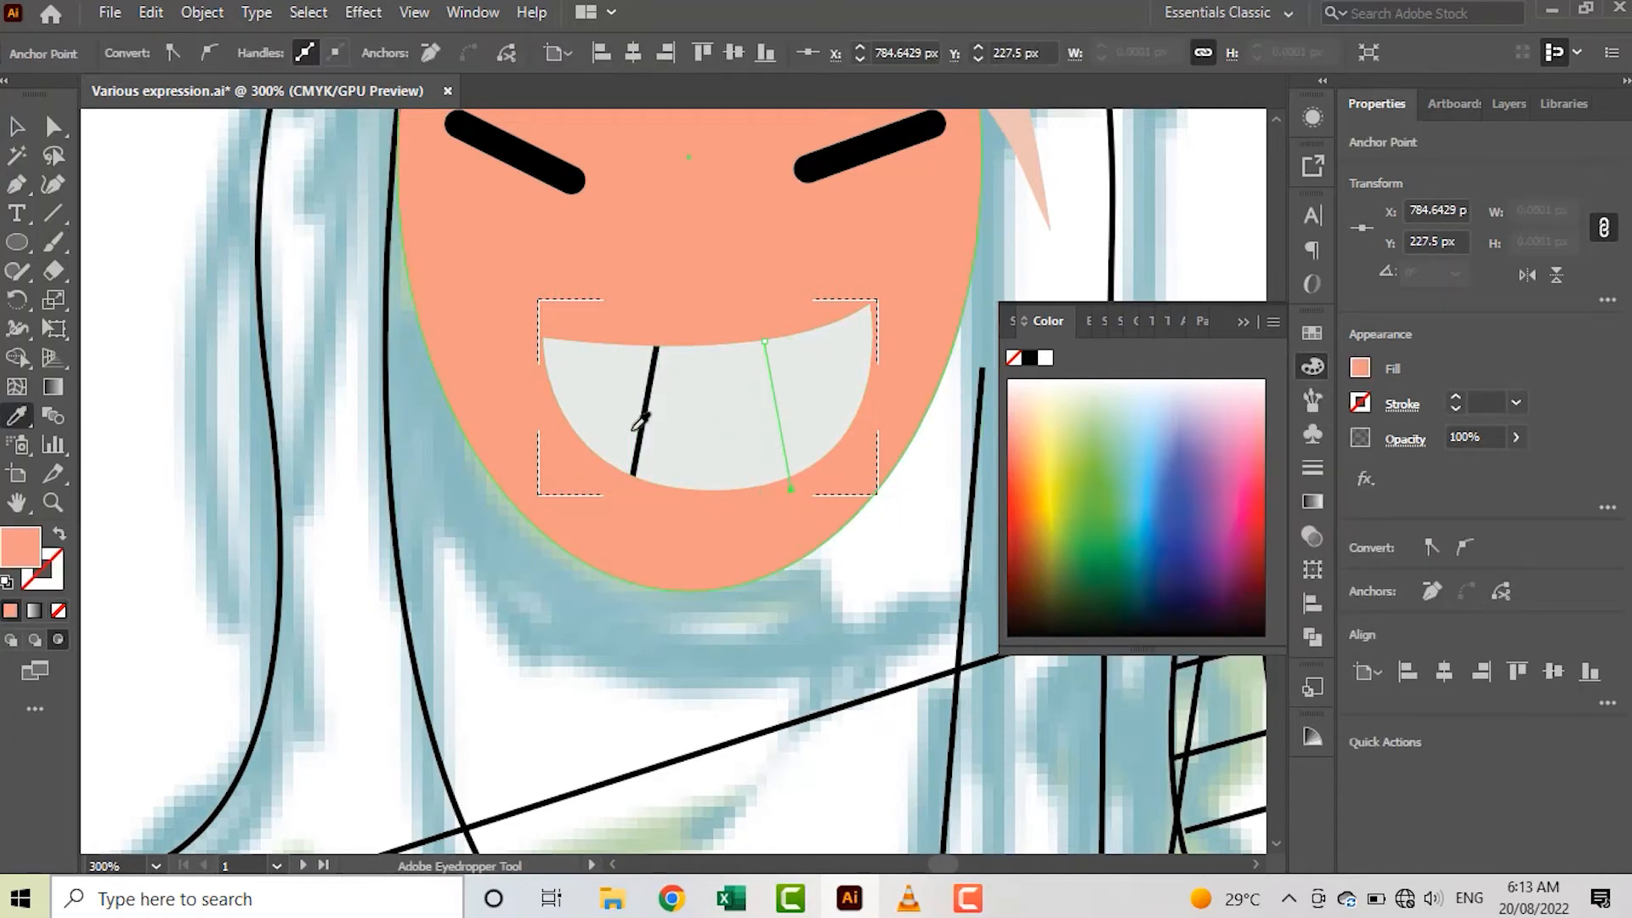
pyautogui.click(641, 430)
pyautogui.press('v')
pyautogui.doubleClick(1071, 263)
# Fill the large outer hijab shape with the pale pink sampled from the inner hijab piece
pyautogui.scroll(-3, 1071, 264)
pyautogui.hscroll(3, 1020, 264)
pyautogui.scroll(3, 909, 259)
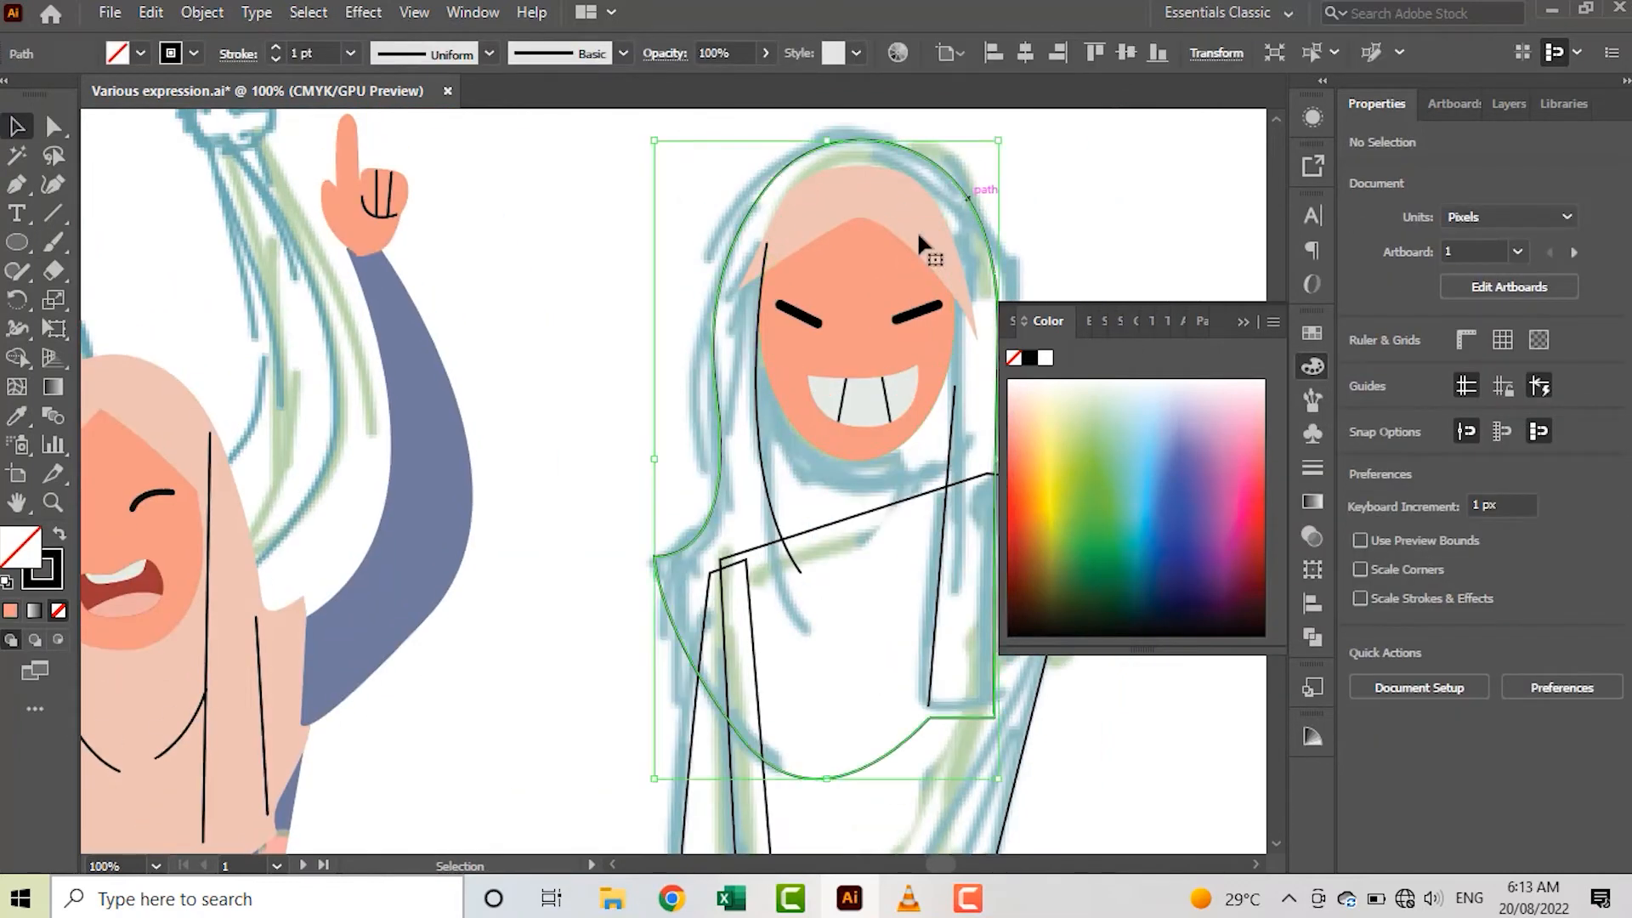
pyautogui.click(919, 237)
pyautogui.press('i')
pyautogui.click(908, 220)
pyautogui.press('v')
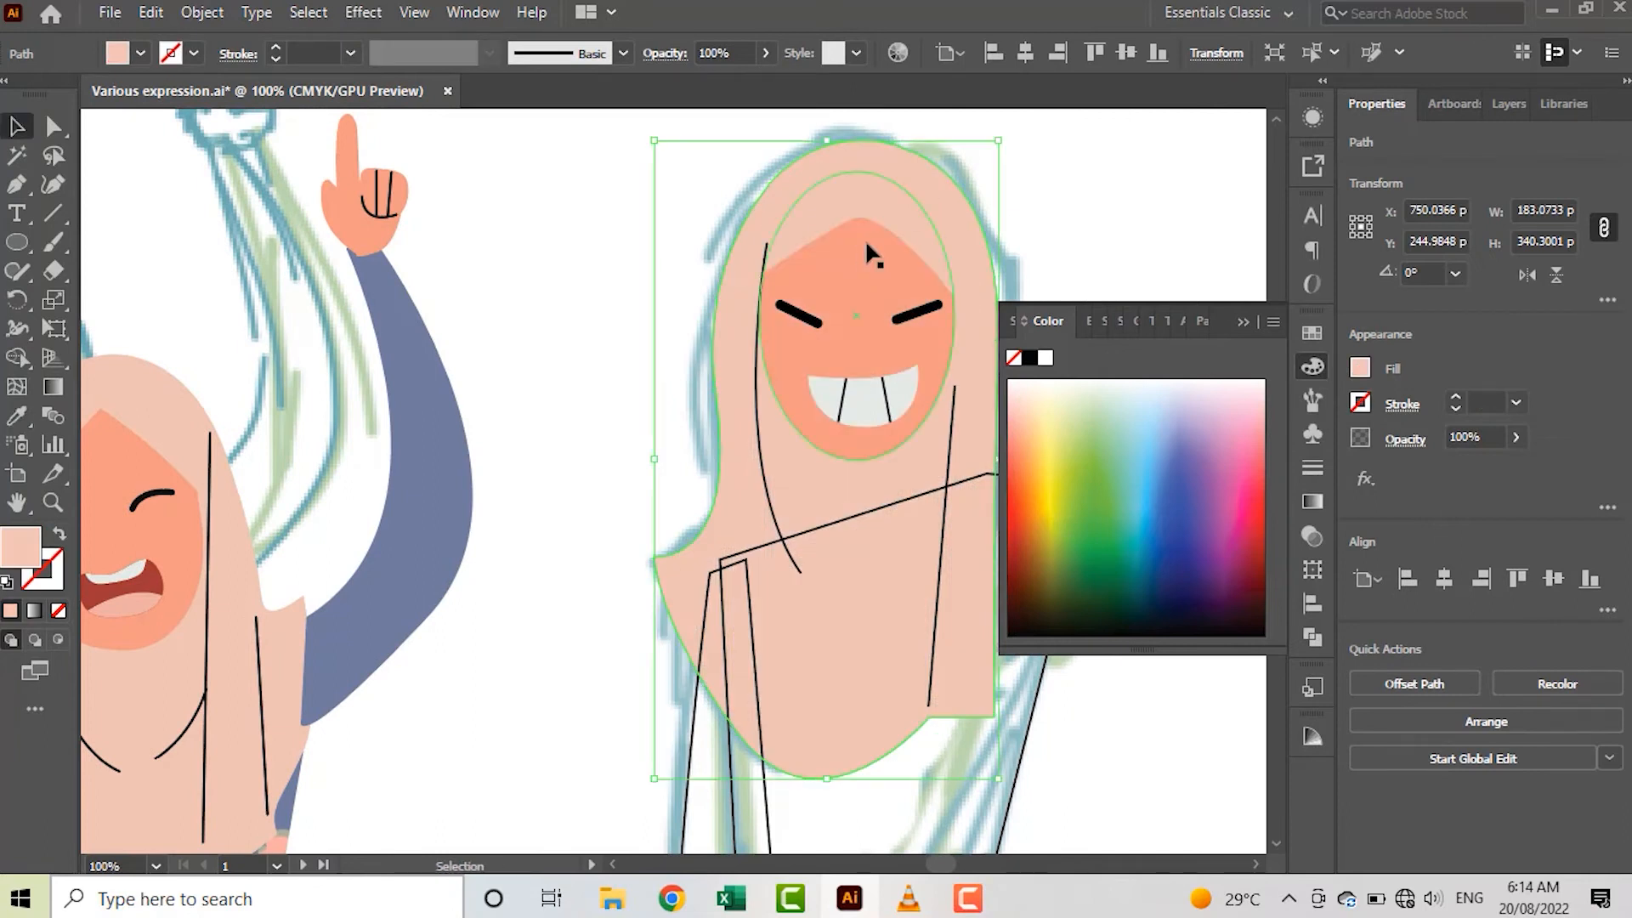
# Fill the dress shape with the blue sampled from the reference dress and send it to the back
pyautogui.scroll(-2, 830, 339)
pyautogui.click(907, 399)
pyautogui.click(902, 401)
pyautogui.scroll(2, 901, 403)
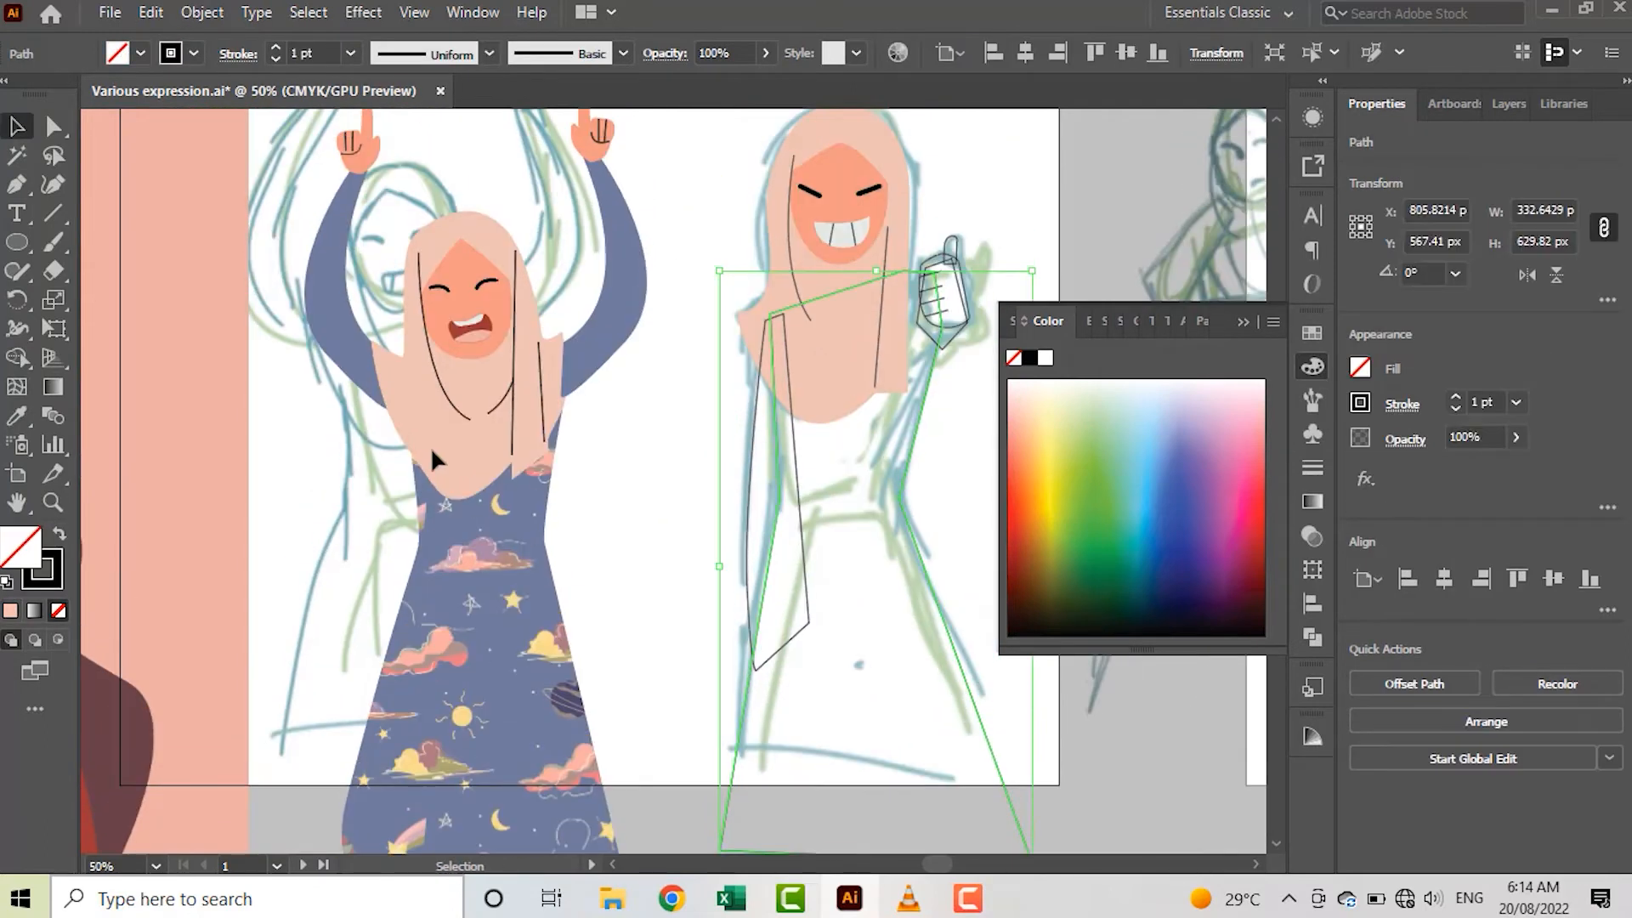
pyautogui.press('i')
pyautogui.click(493, 527)
pyautogui.press('v')
pyautogui.scroll(2, 1007, 293)
pyautogui.hscroll(2, 986, 305)
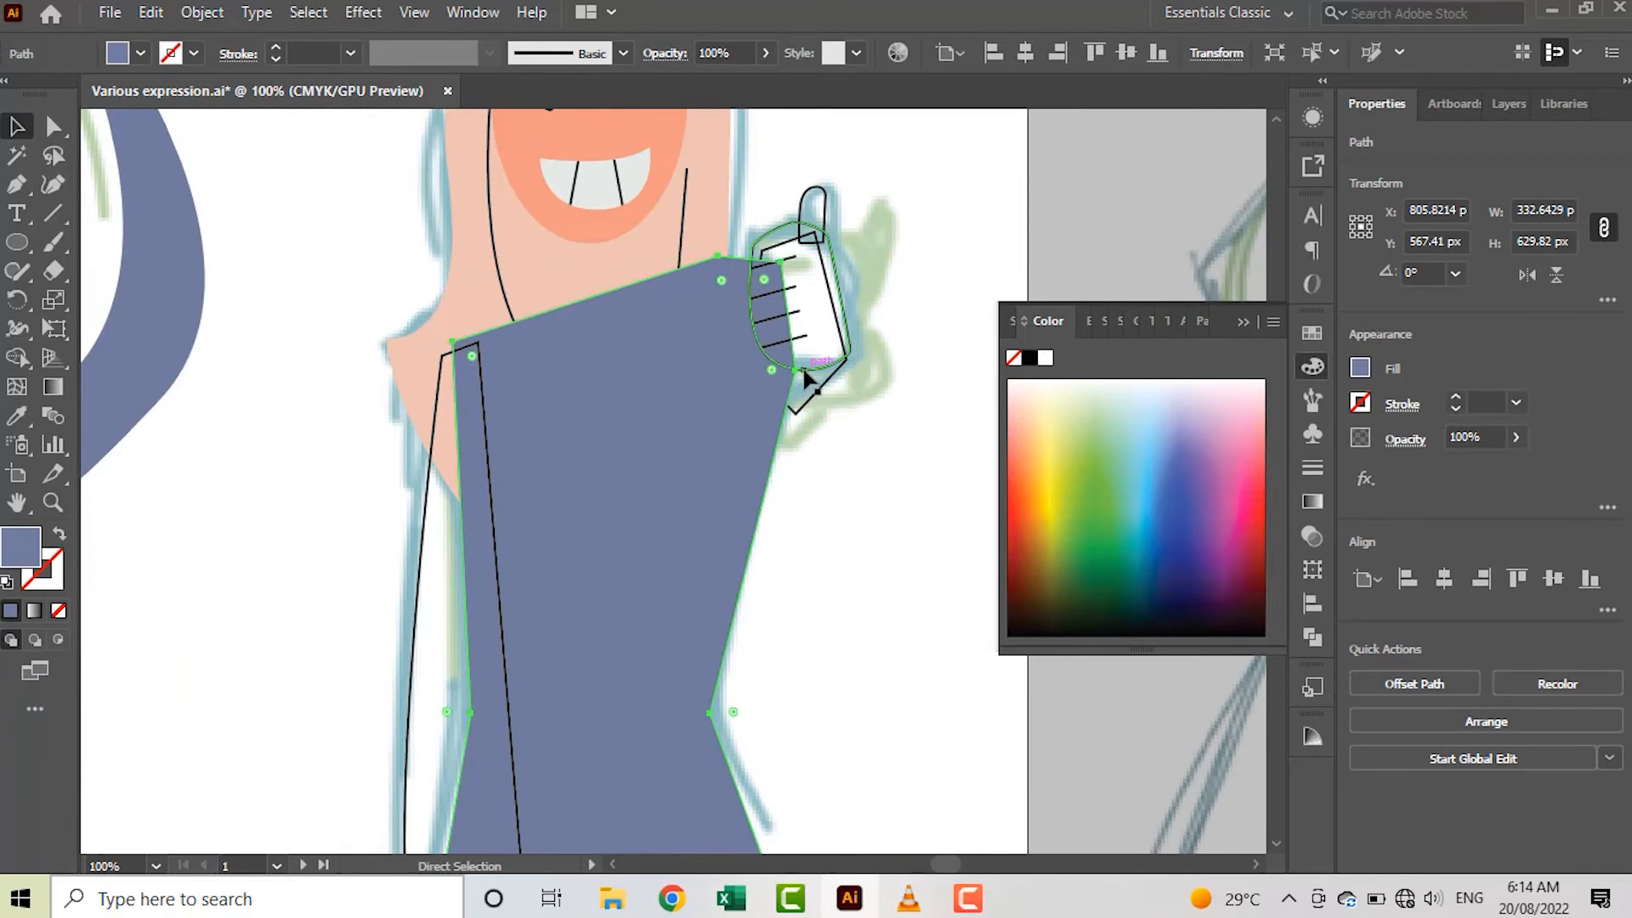
pyautogui.hotkey('ctrl', 'shift', '[')
# Fill the cuff shape behind the fist with the dress's blue and darken that fill
pyautogui.scroll(2, 812, 408)
pyautogui.click(816, 472)
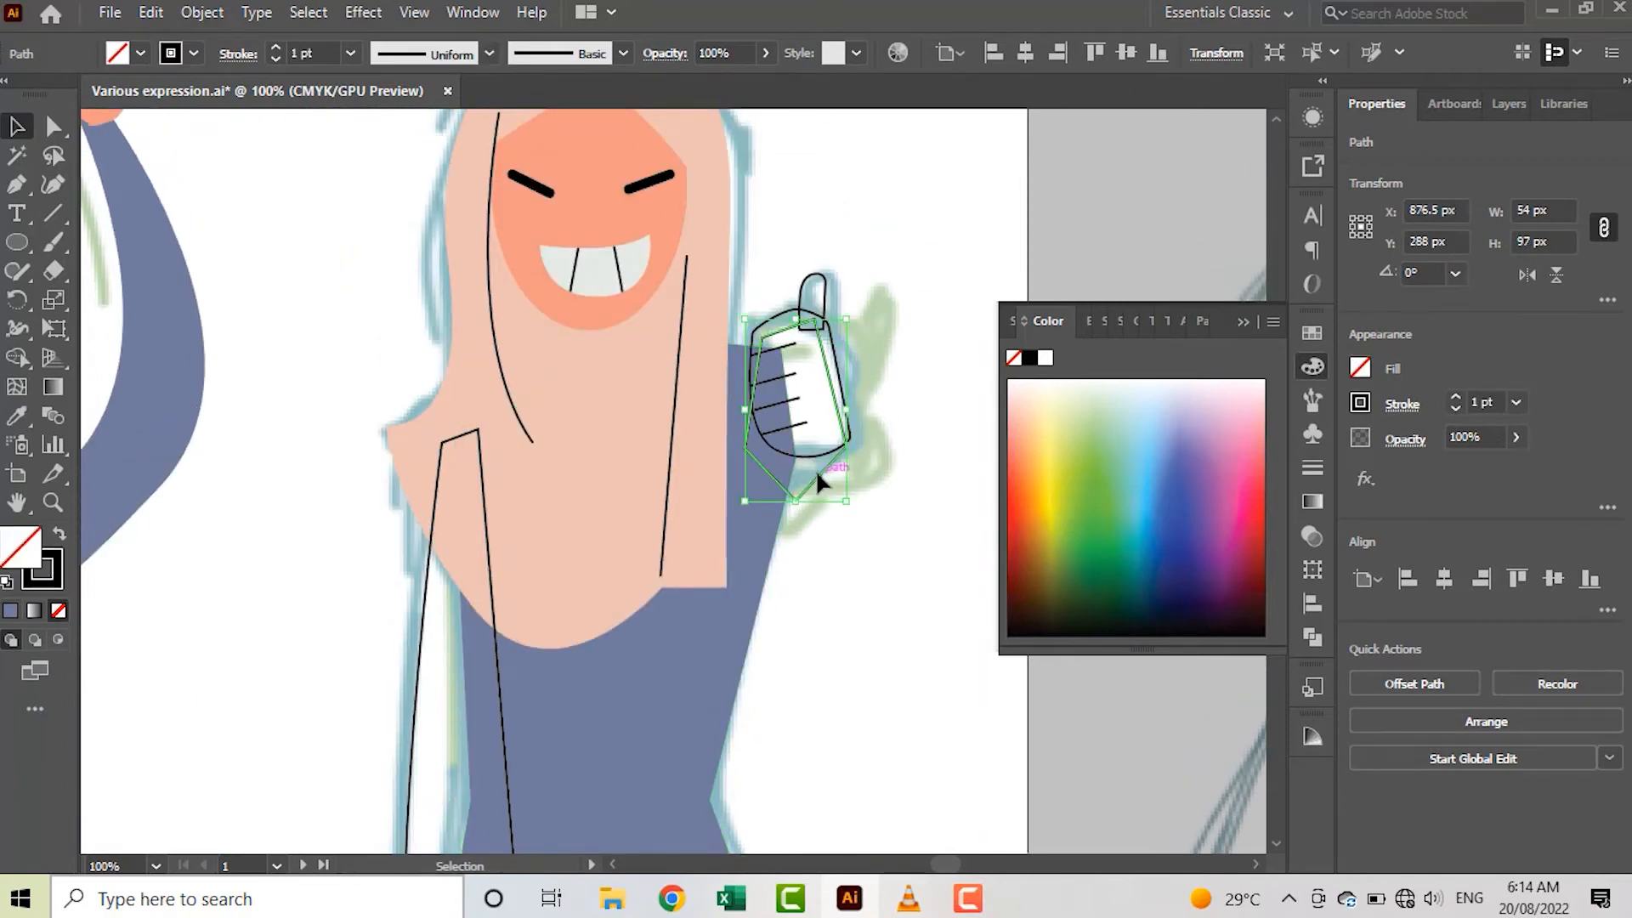
pyautogui.scroll(2, 787, 510)
pyautogui.press('i')
pyautogui.click(714, 629)
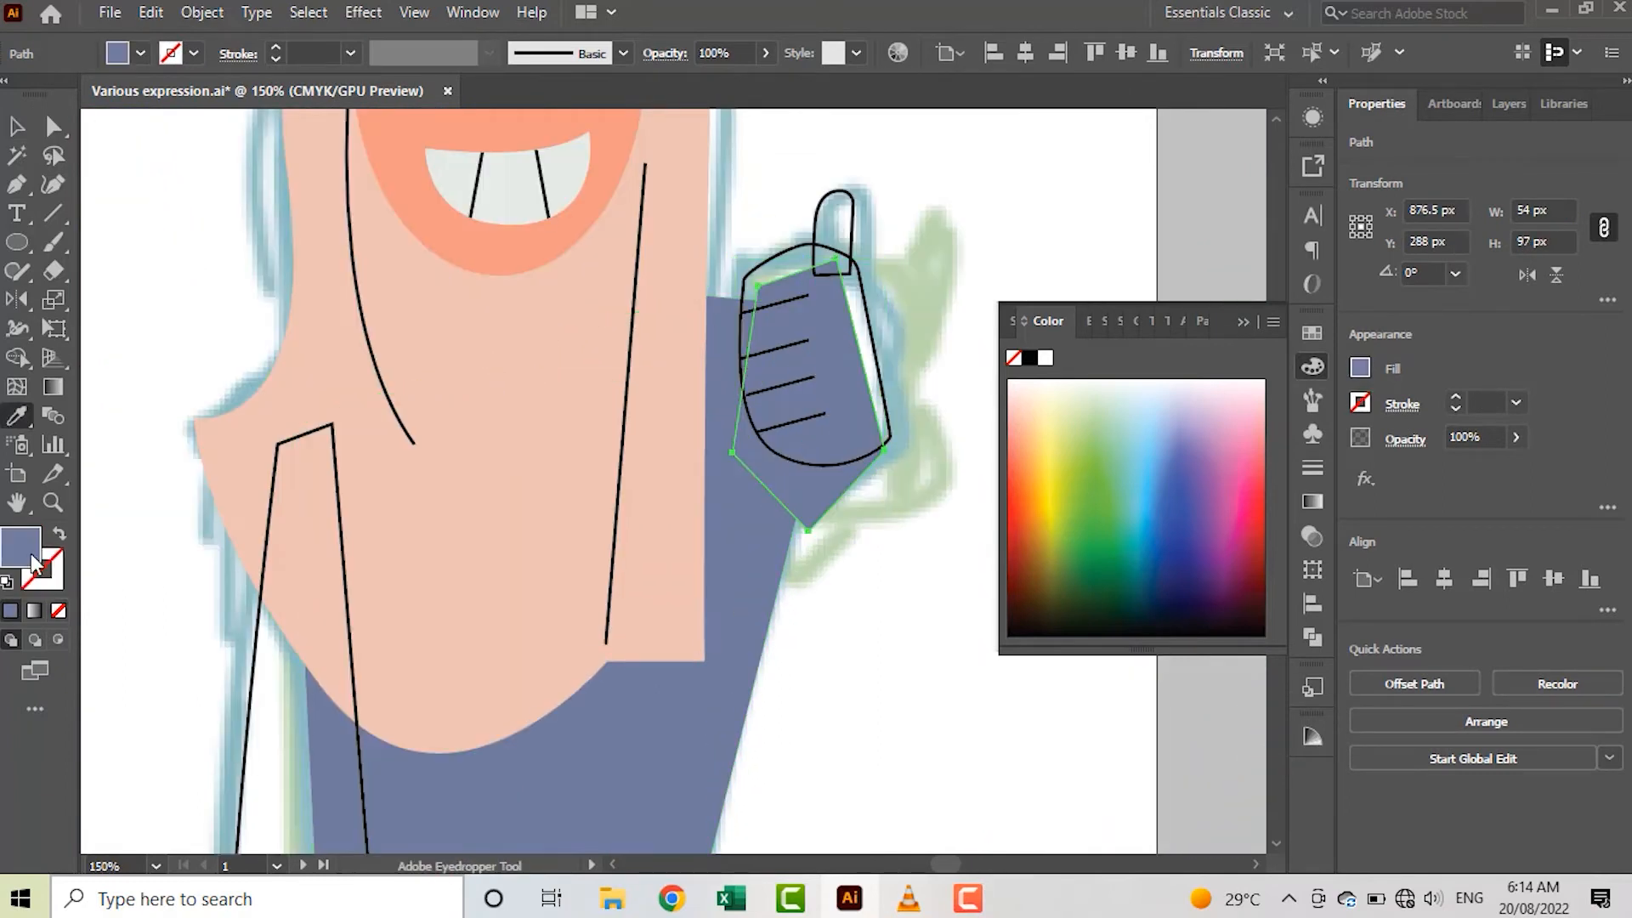
pyautogui.doubleClick(20, 546)
pyautogui.click(266, 404)
pyautogui.click(758, 263)
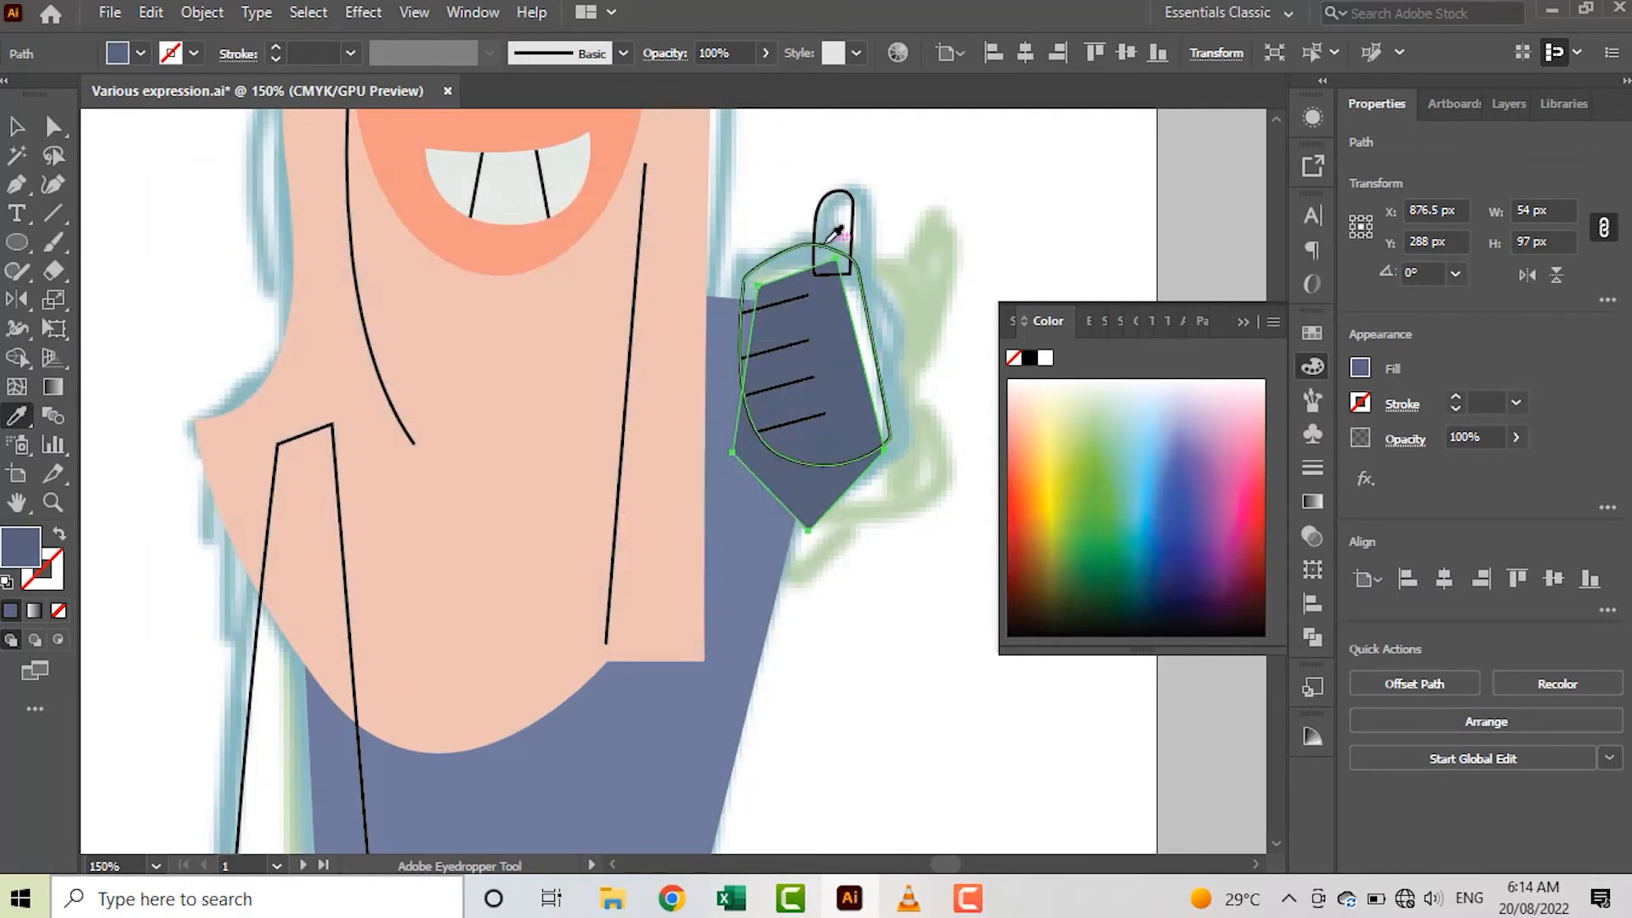
# Fill the fist and the upright thumb with the skin colour sampled from the face
pyautogui.press('v')
pyautogui.scroll(2, 883, 357)
pyautogui.press('i')
pyautogui.click(637, 177)
pyautogui.press('v')
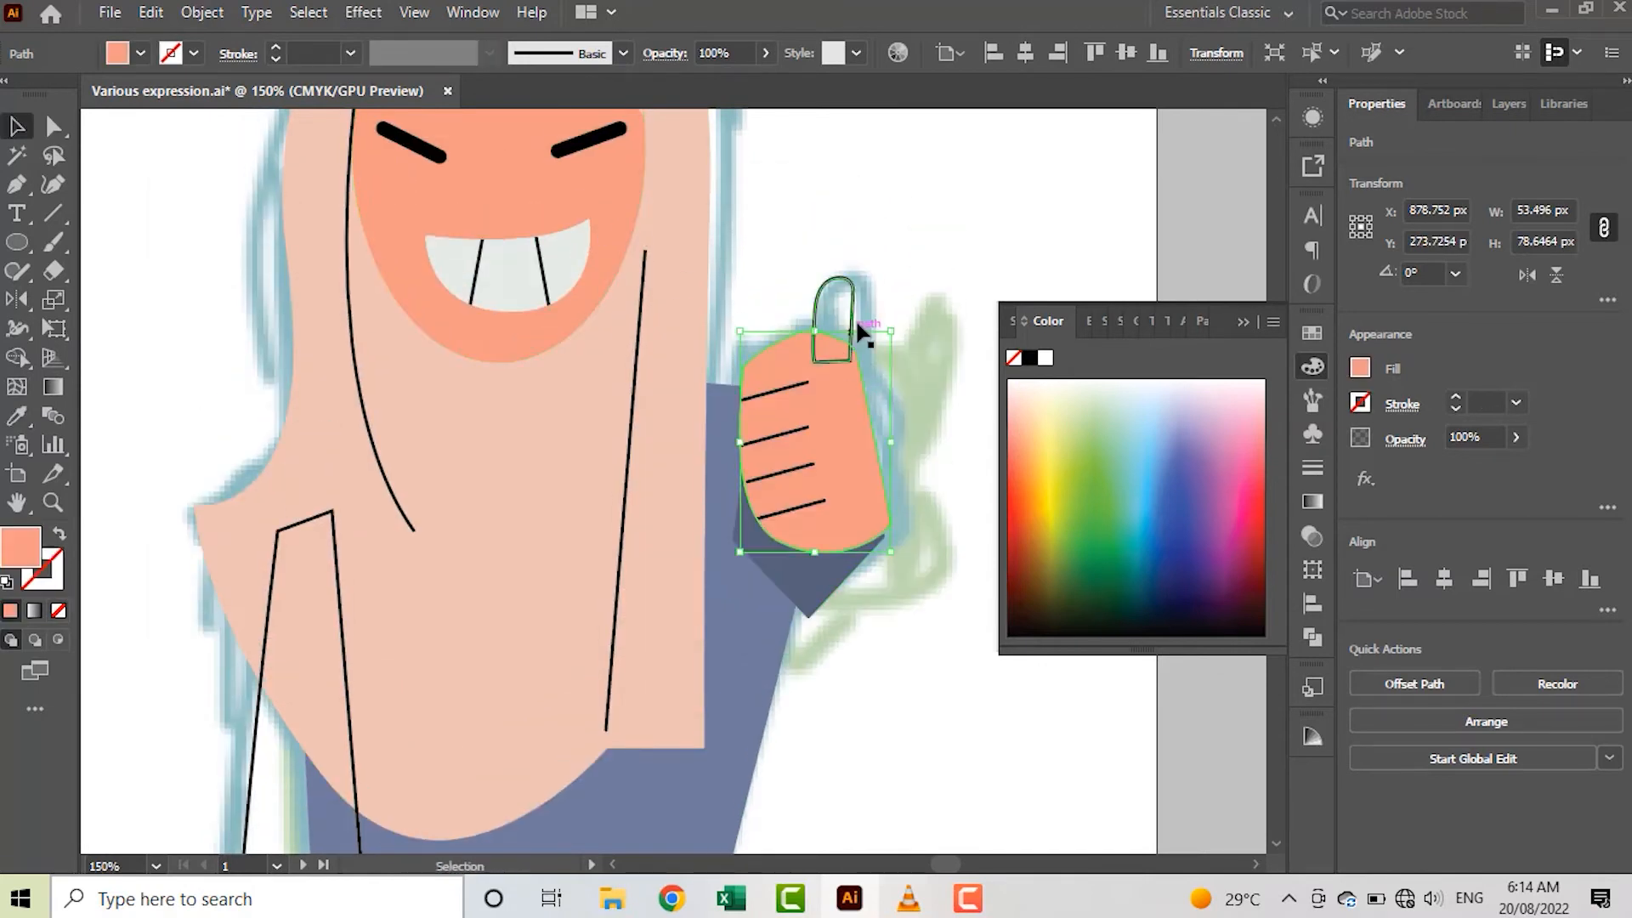
pyautogui.click(844, 311)
pyautogui.press('i')
pyautogui.click(607, 198)
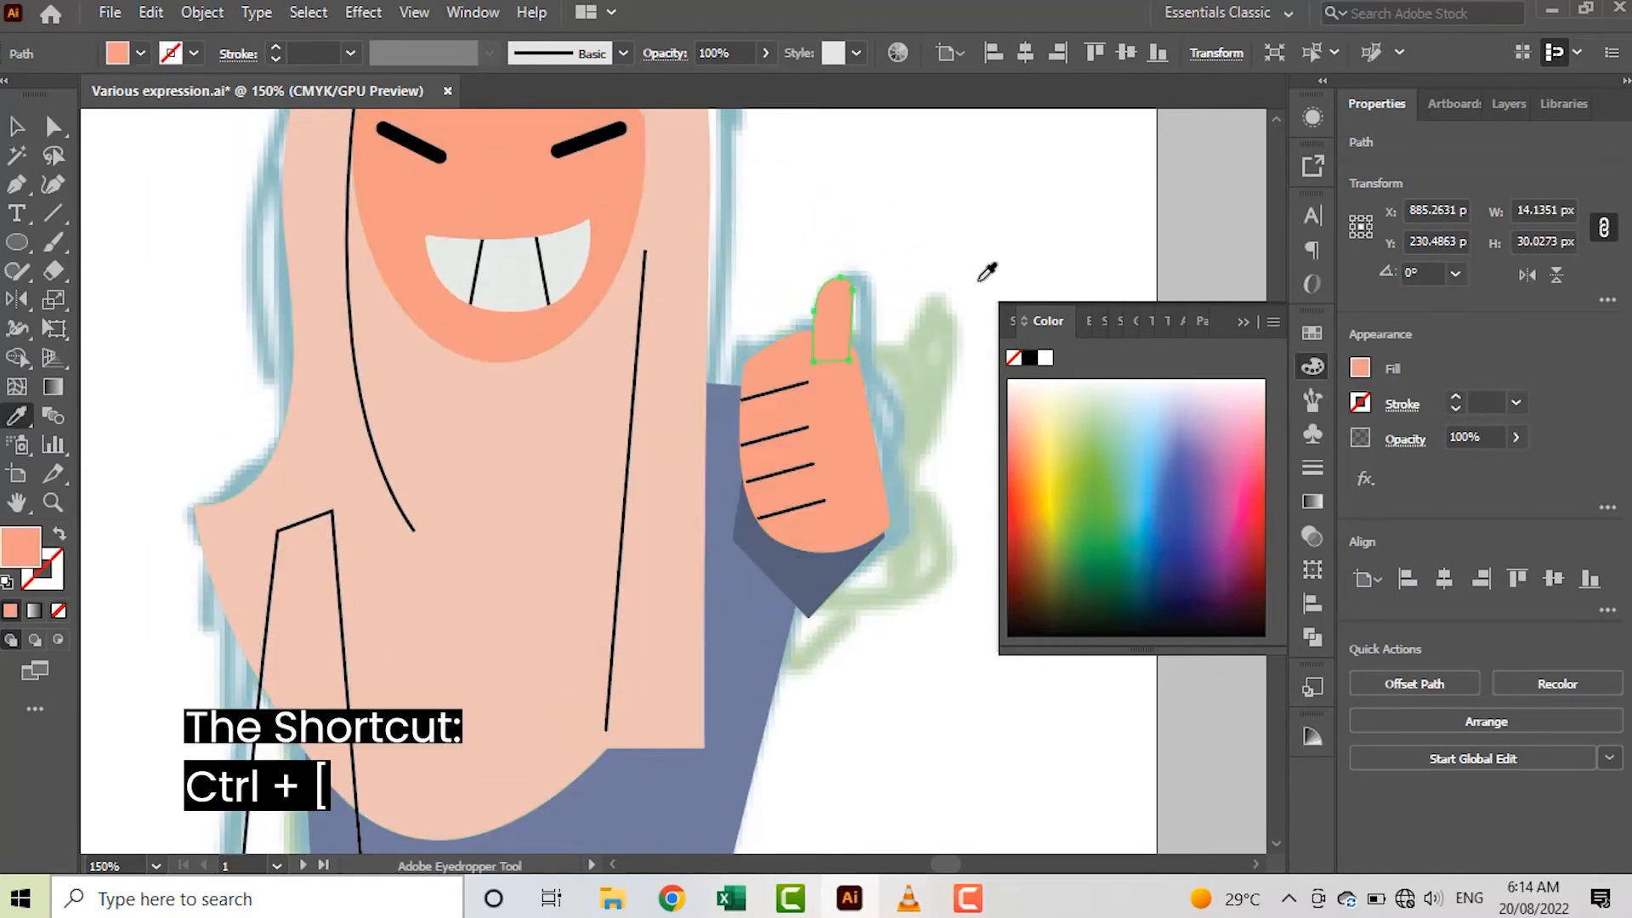
pyautogui.press('v')
pyautogui.click(957, 291)
# Fill the lowered arm's sleeve with the cuff's darker blue and send it backward behind the dress
pyautogui.scroll(-4, 957, 291)
pyautogui.scroll(2, 896, 390)
pyautogui.scroll(-2, 586, 674)
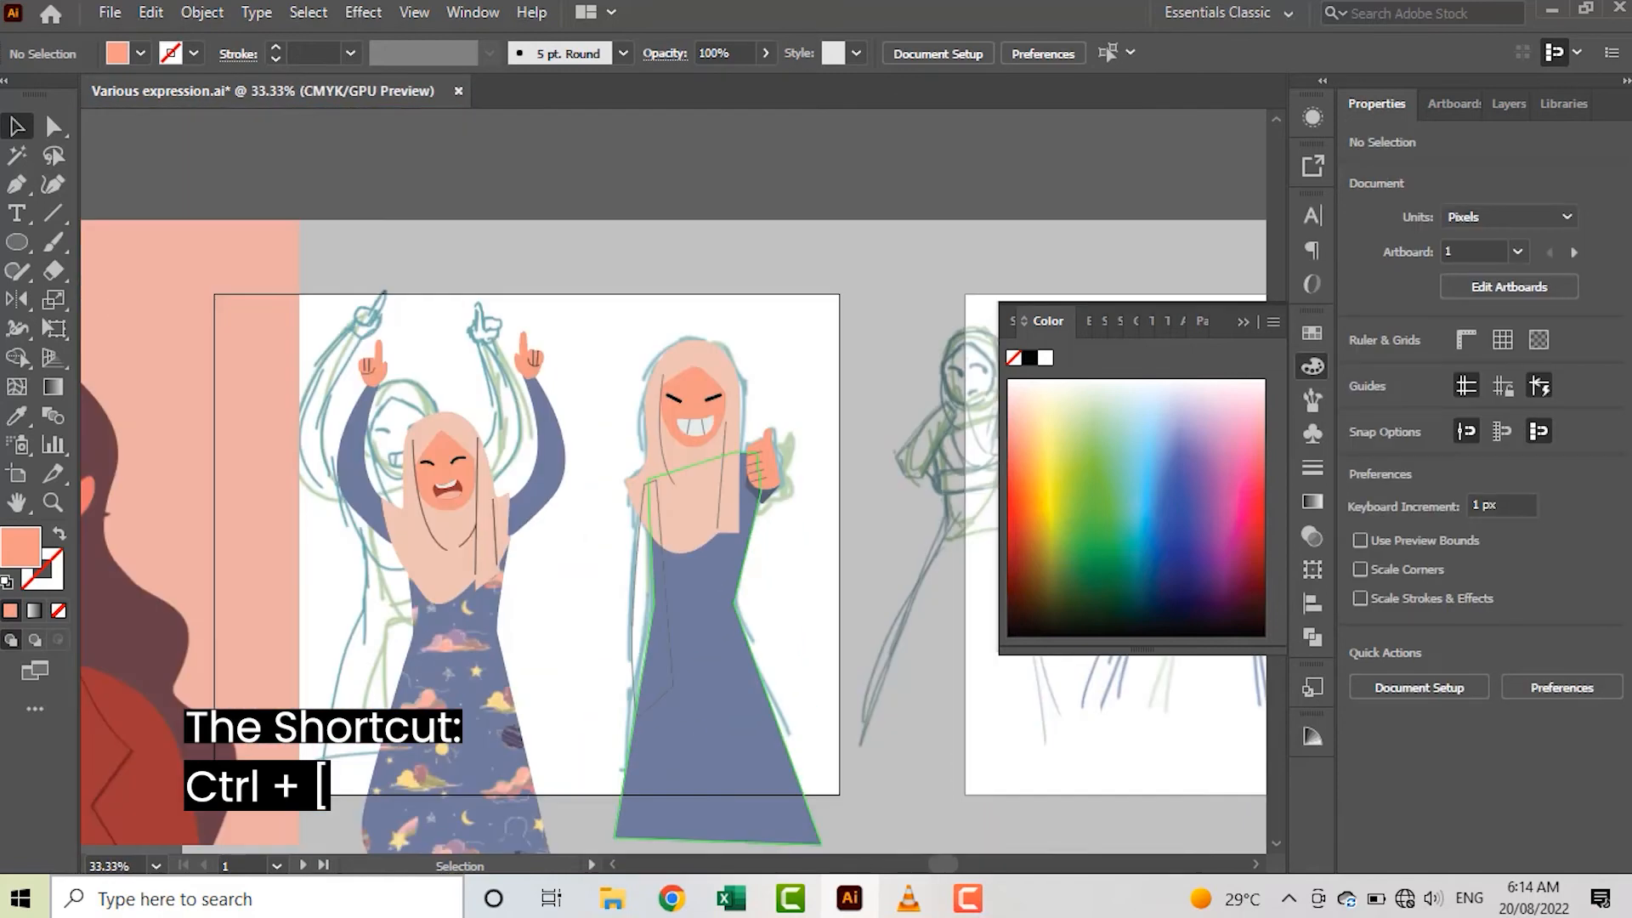
pyautogui.click(634, 646)
pyautogui.scroll(1, 634, 646)
pyautogui.press('i')
pyautogui.click(819, 426)
pyautogui.hotkey('ctrl', '[')
pyautogui.press('v')
pyautogui.click(910, 590)
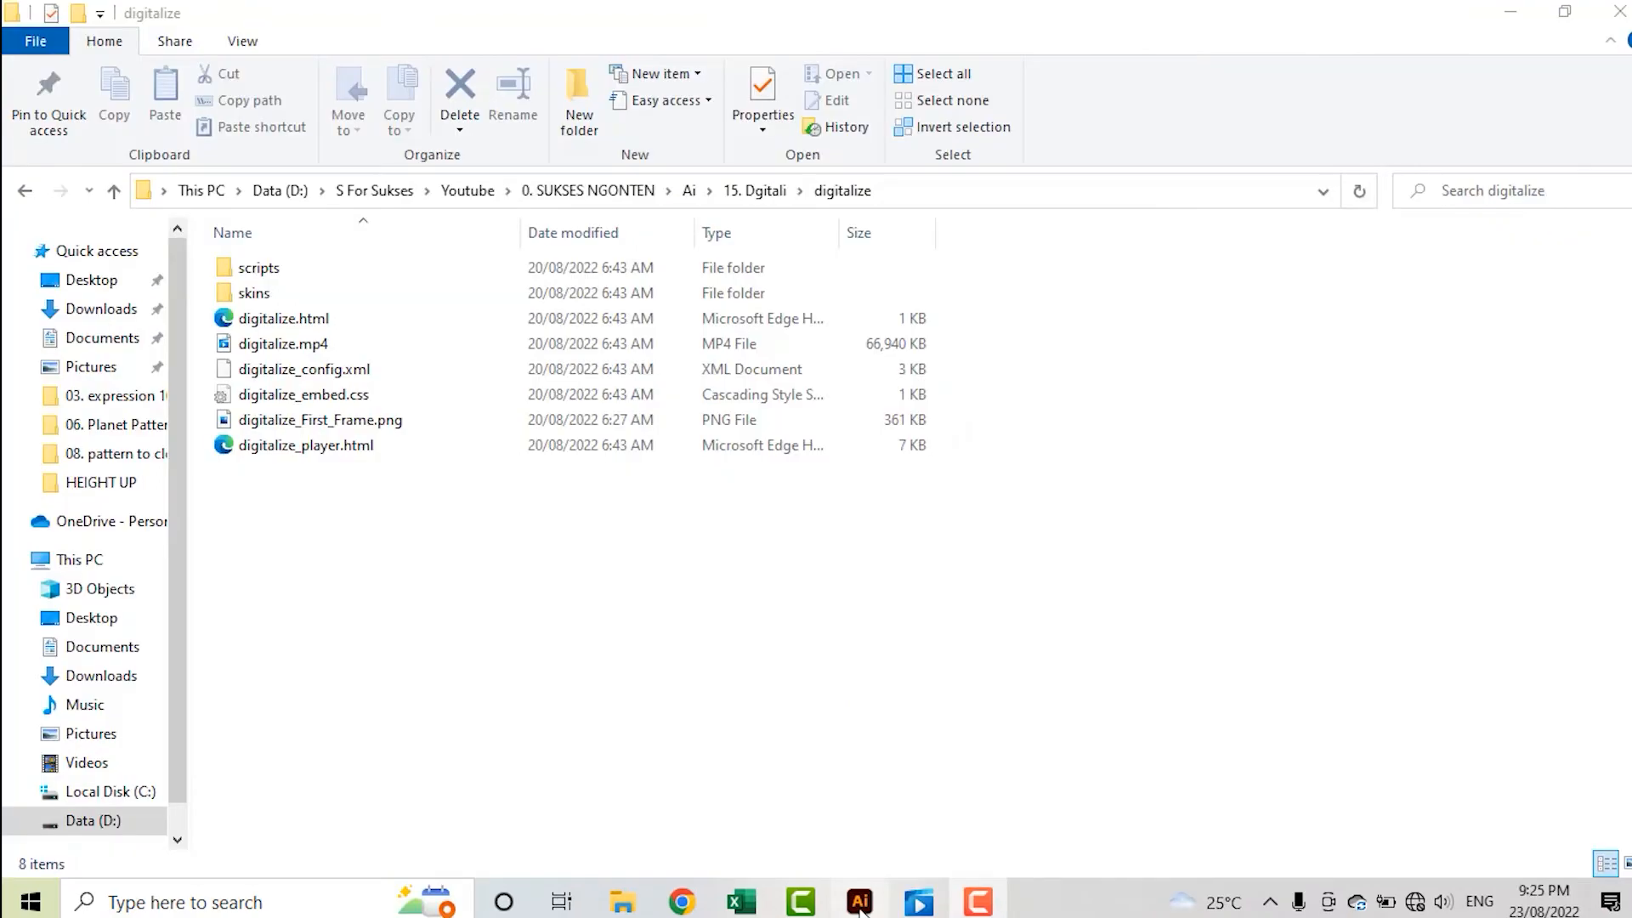
# Select the thinking figure's dress on the second artboard and view the swatches available for its fill
pyautogui.click(859, 902)
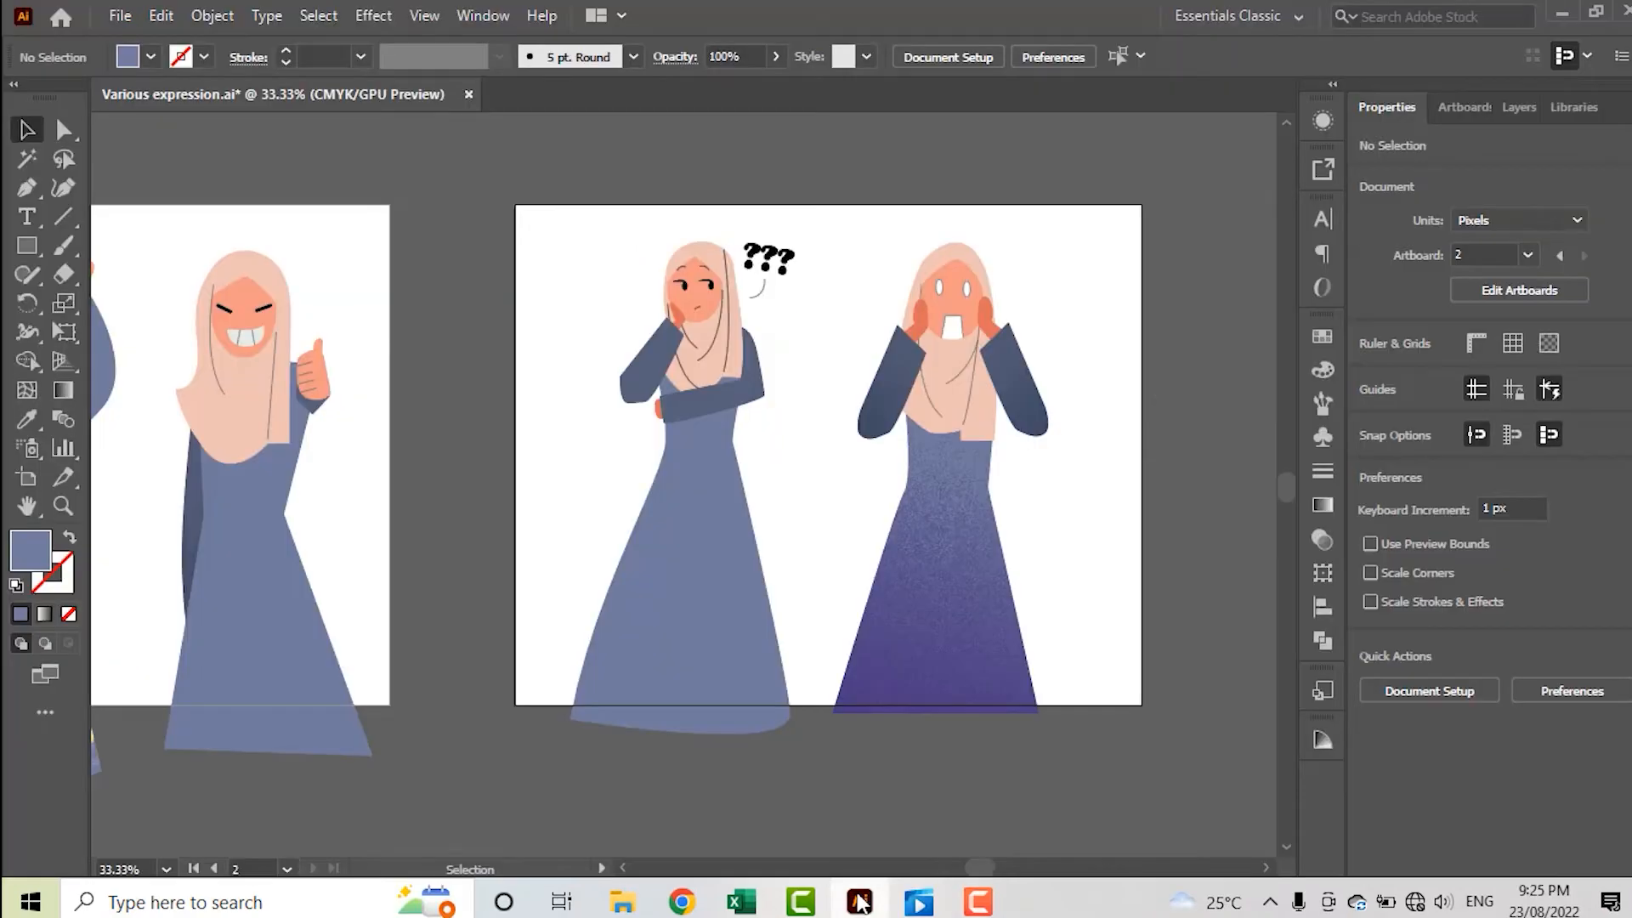
pyautogui.click(710, 595)
pyautogui.scroll(1, 721, 583)
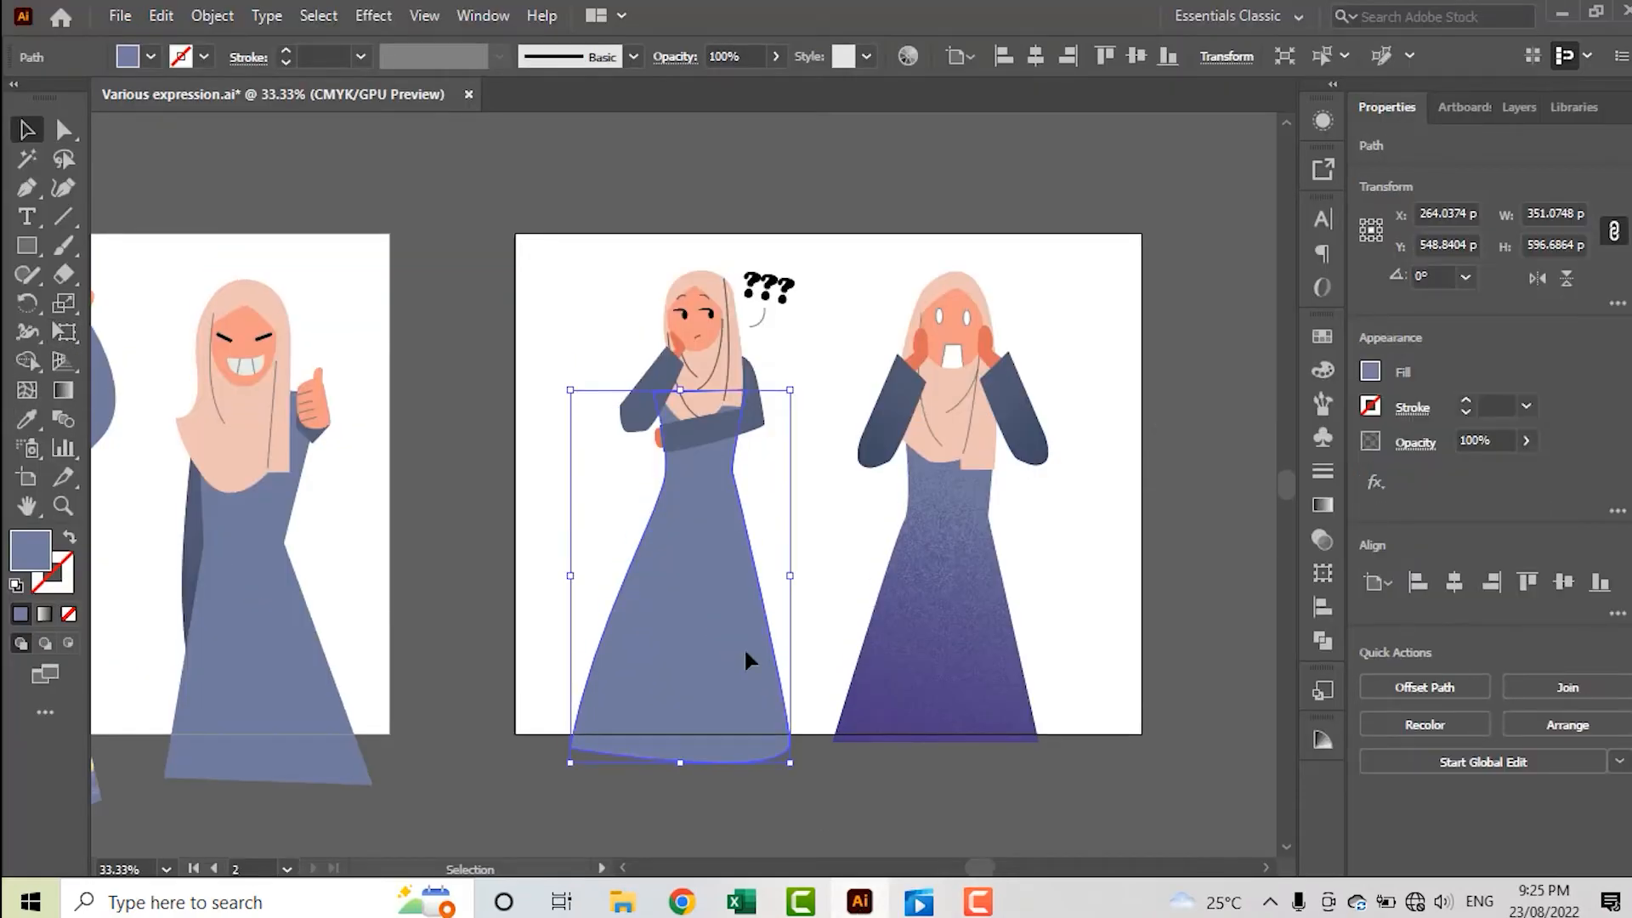
pyautogui.click(1369, 373)
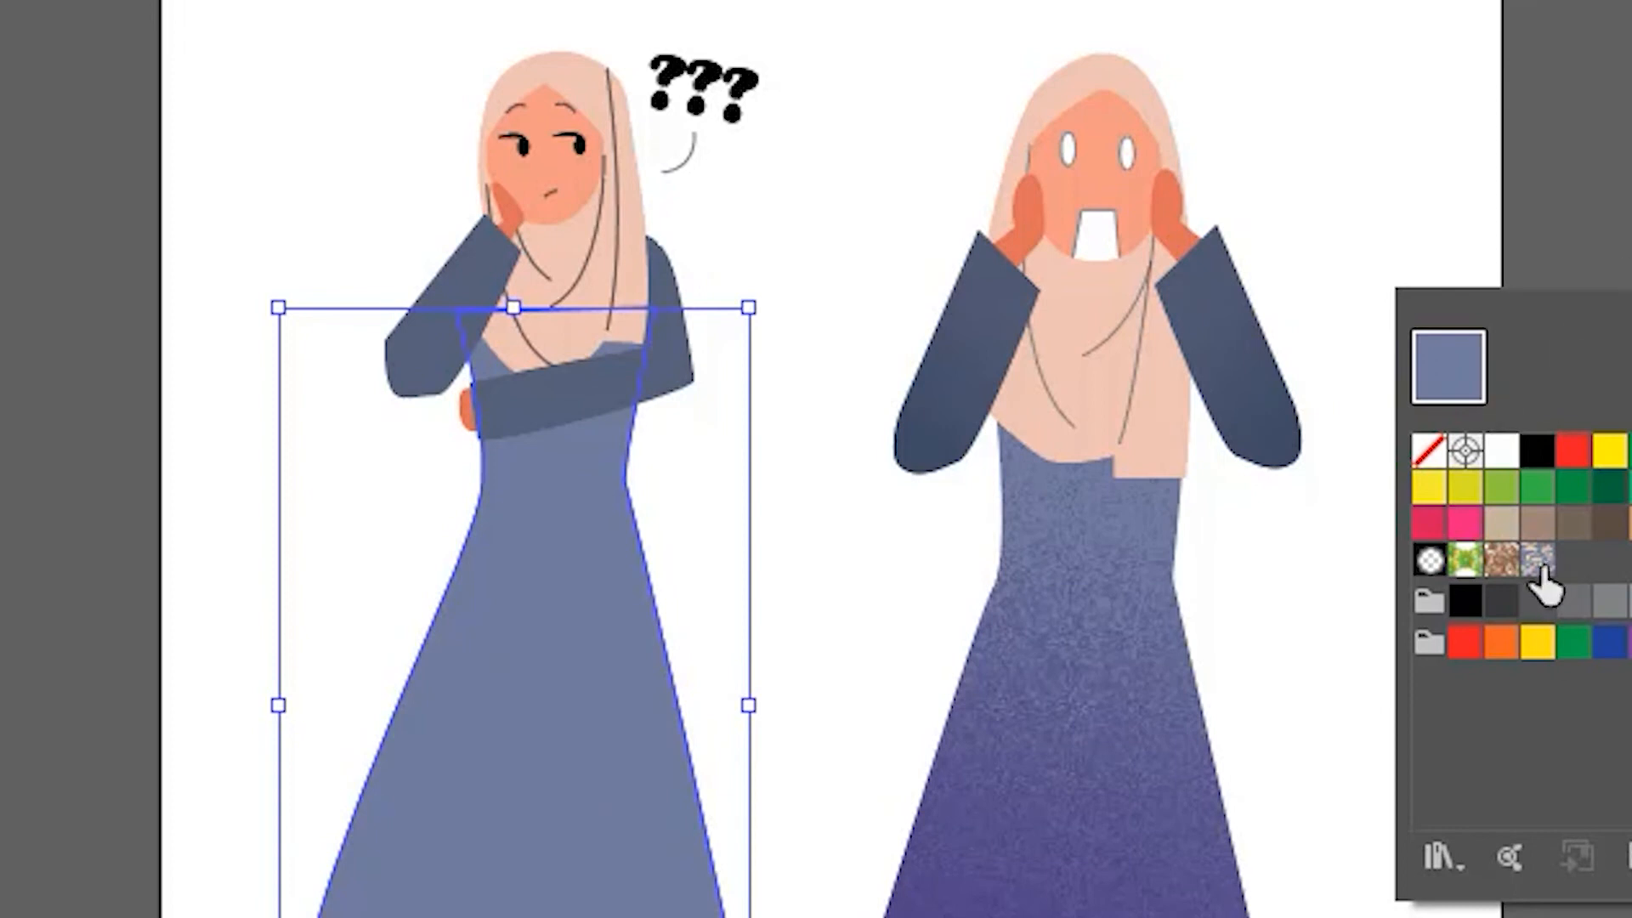
pyautogui.click(1626, 201)
pyautogui.click(811, 198)
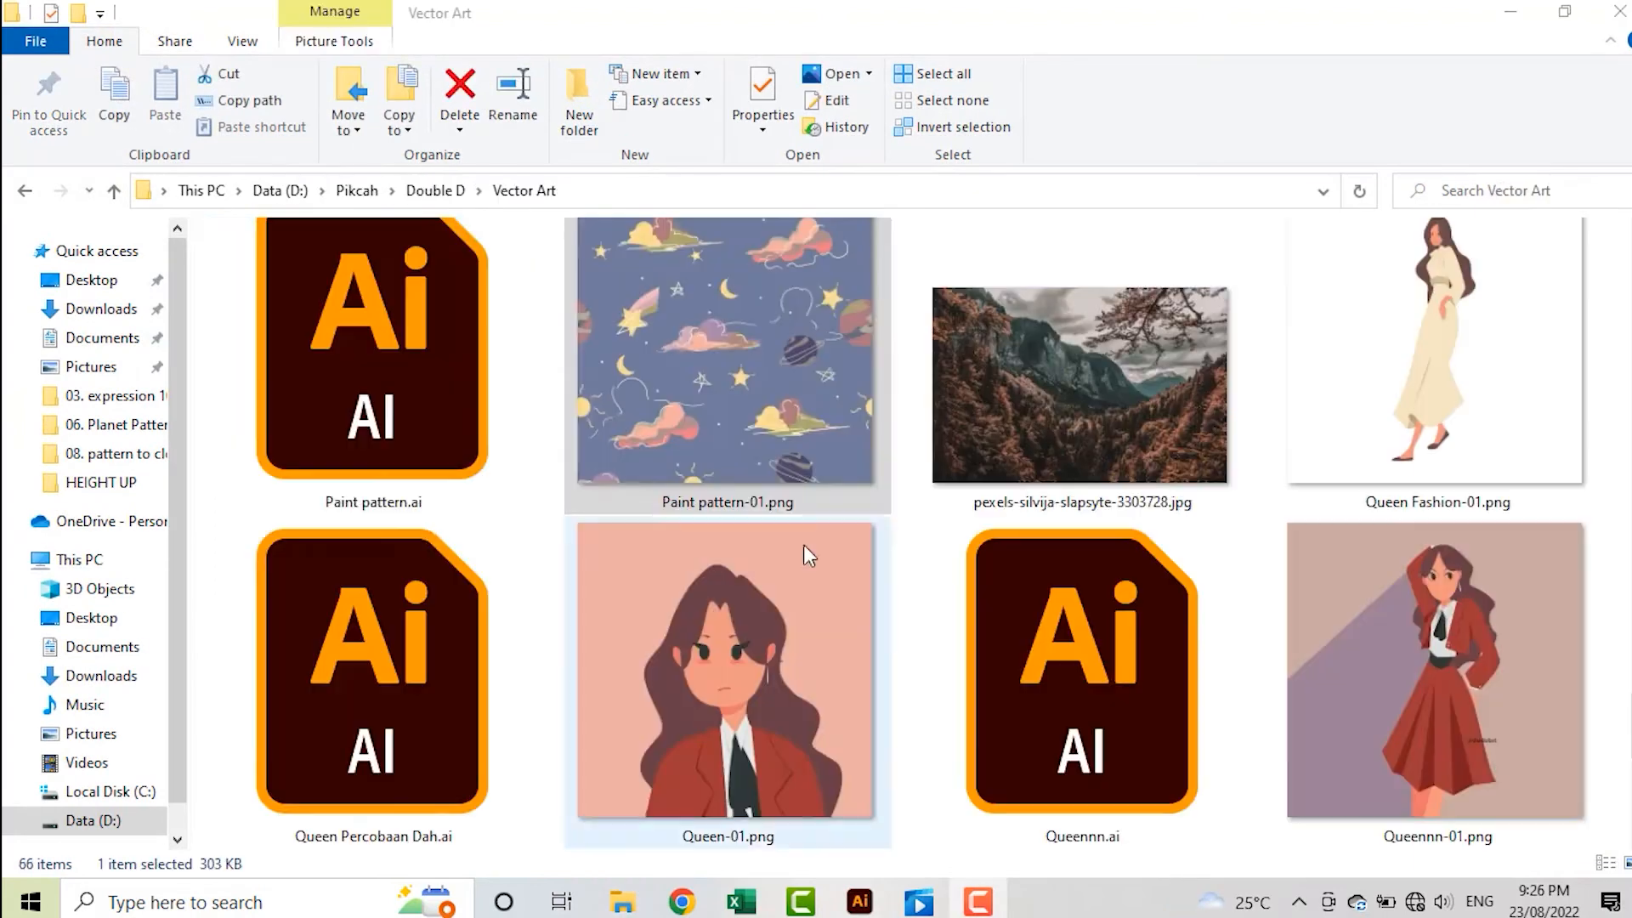
# Try to add the placed Paint pattern-01.png image to the Swatches, and delete the image from the canvas
pyautogui.moveTo(704, 420)
pyautogui.mouseDown()
pyautogui.moveTo(862, 895)
pyautogui.moveTo(923, 257)
pyautogui.mouseUp()
pyautogui.hscroll(3, 1069, 342)
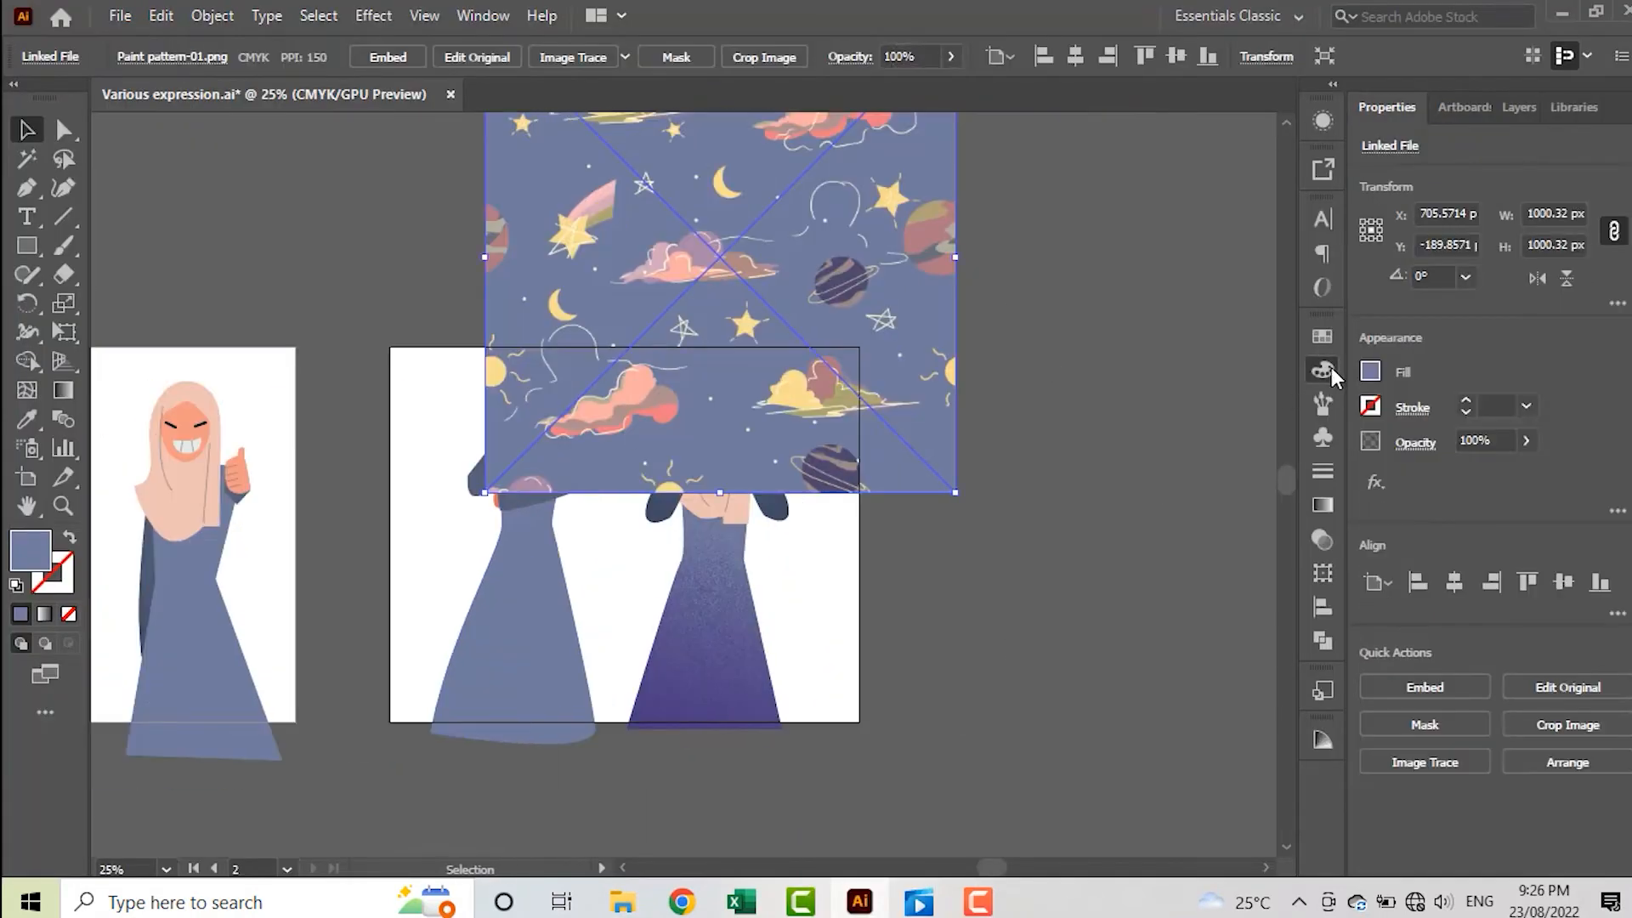
pyautogui.click(1322, 370)
pyautogui.moveTo(521, 211); pyautogui.dragTo(1129, 464)
pyautogui.scroll(2, 838, 214)
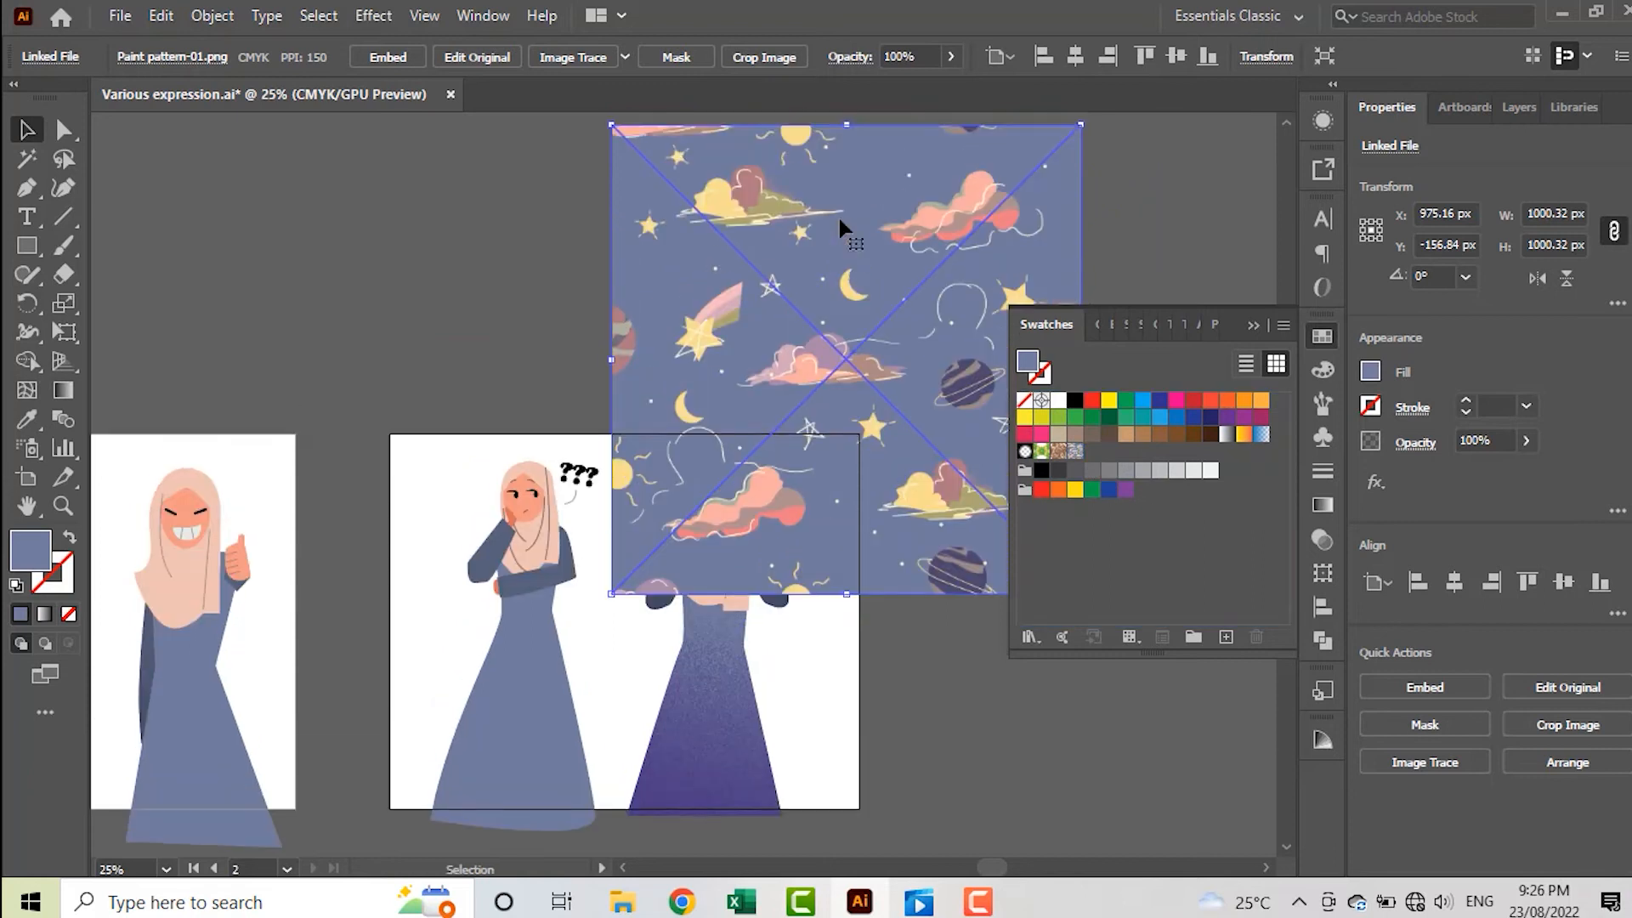
pyautogui.press('Delete')
pyautogui.scroll(-2, 501, 765)
# Open the Paint pattern.ai document from the file explorer
pyautogui.click(623, 901)
pyautogui.click(759, 792)
pyautogui.doubleClick(398, 435)
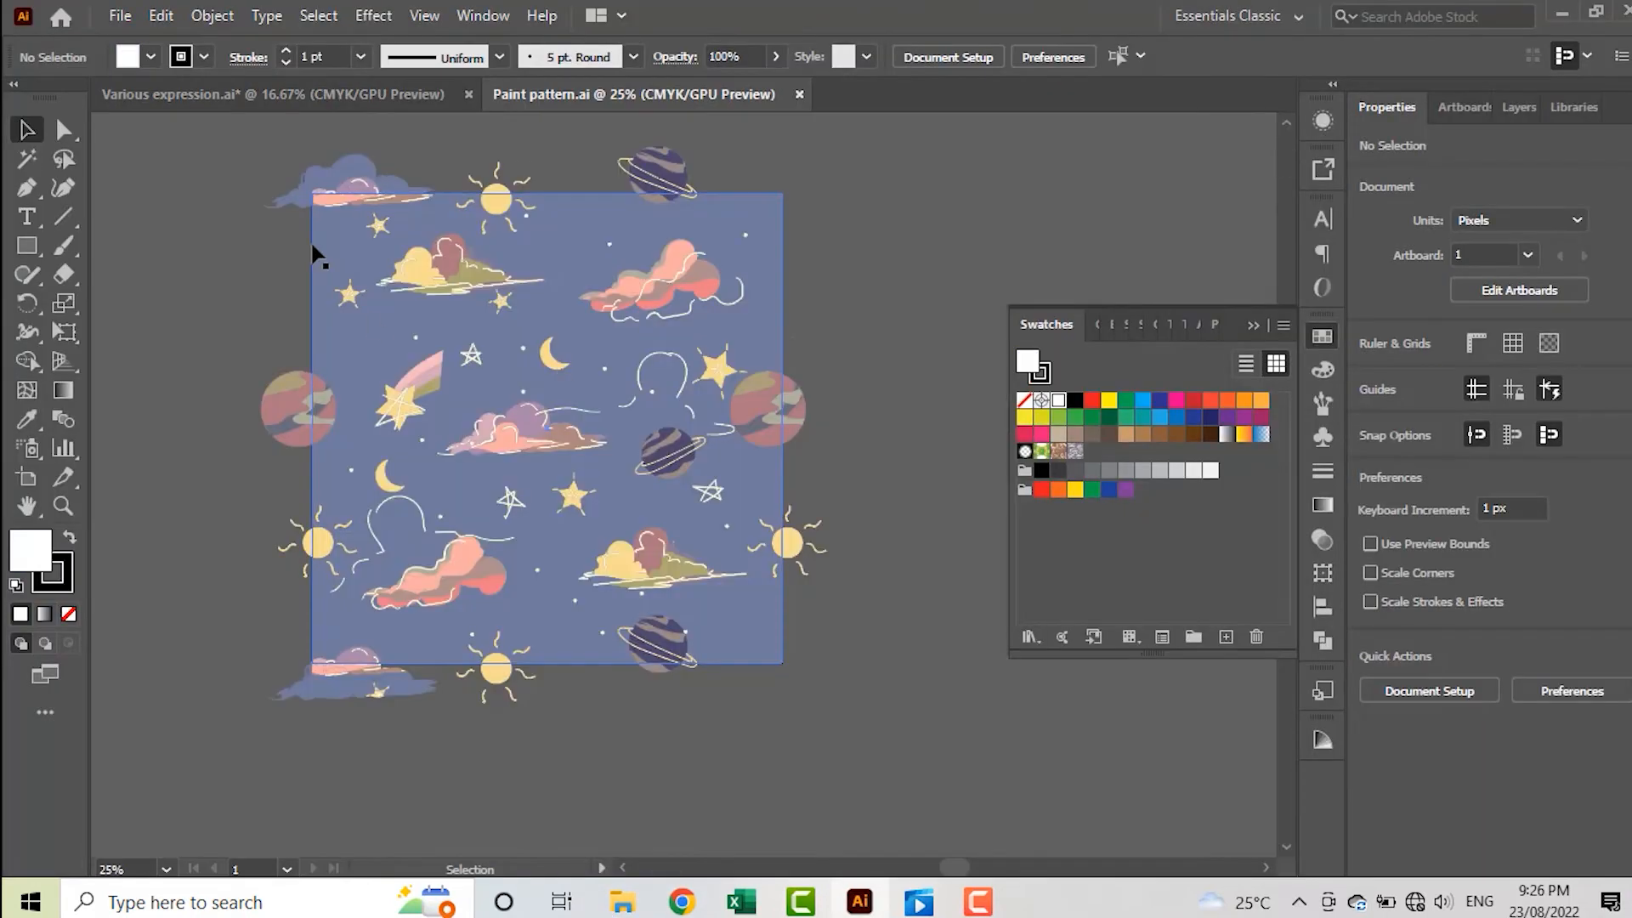
# Group the whole night-sky artwork, add it to the Swatches as a pattern, and close the document without saving
pyautogui.moveTo(242, 136); pyautogui.dragTo(799, 705)
pyautogui.hotkey('ctrl', 'g')
pyautogui.moveTo(739, 272); pyautogui.dragTo(1104, 452)
pyautogui.click(866, 432)
pyautogui.scroll(2, 858, 408)
pyautogui.click(805, 94)
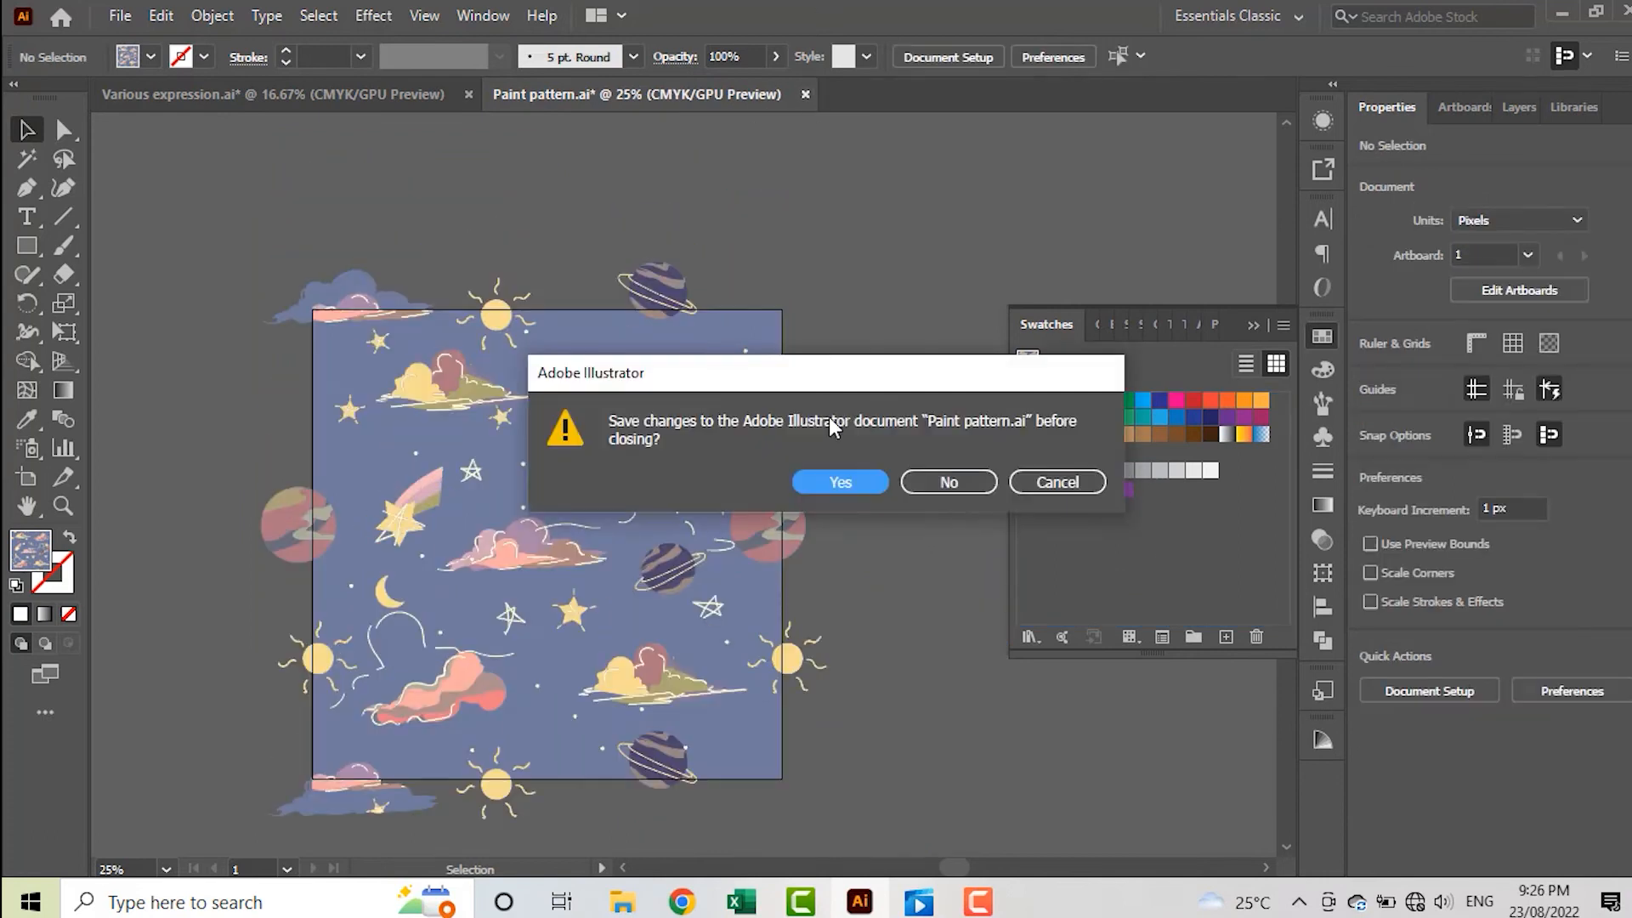
pyautogui.click(985, 482)
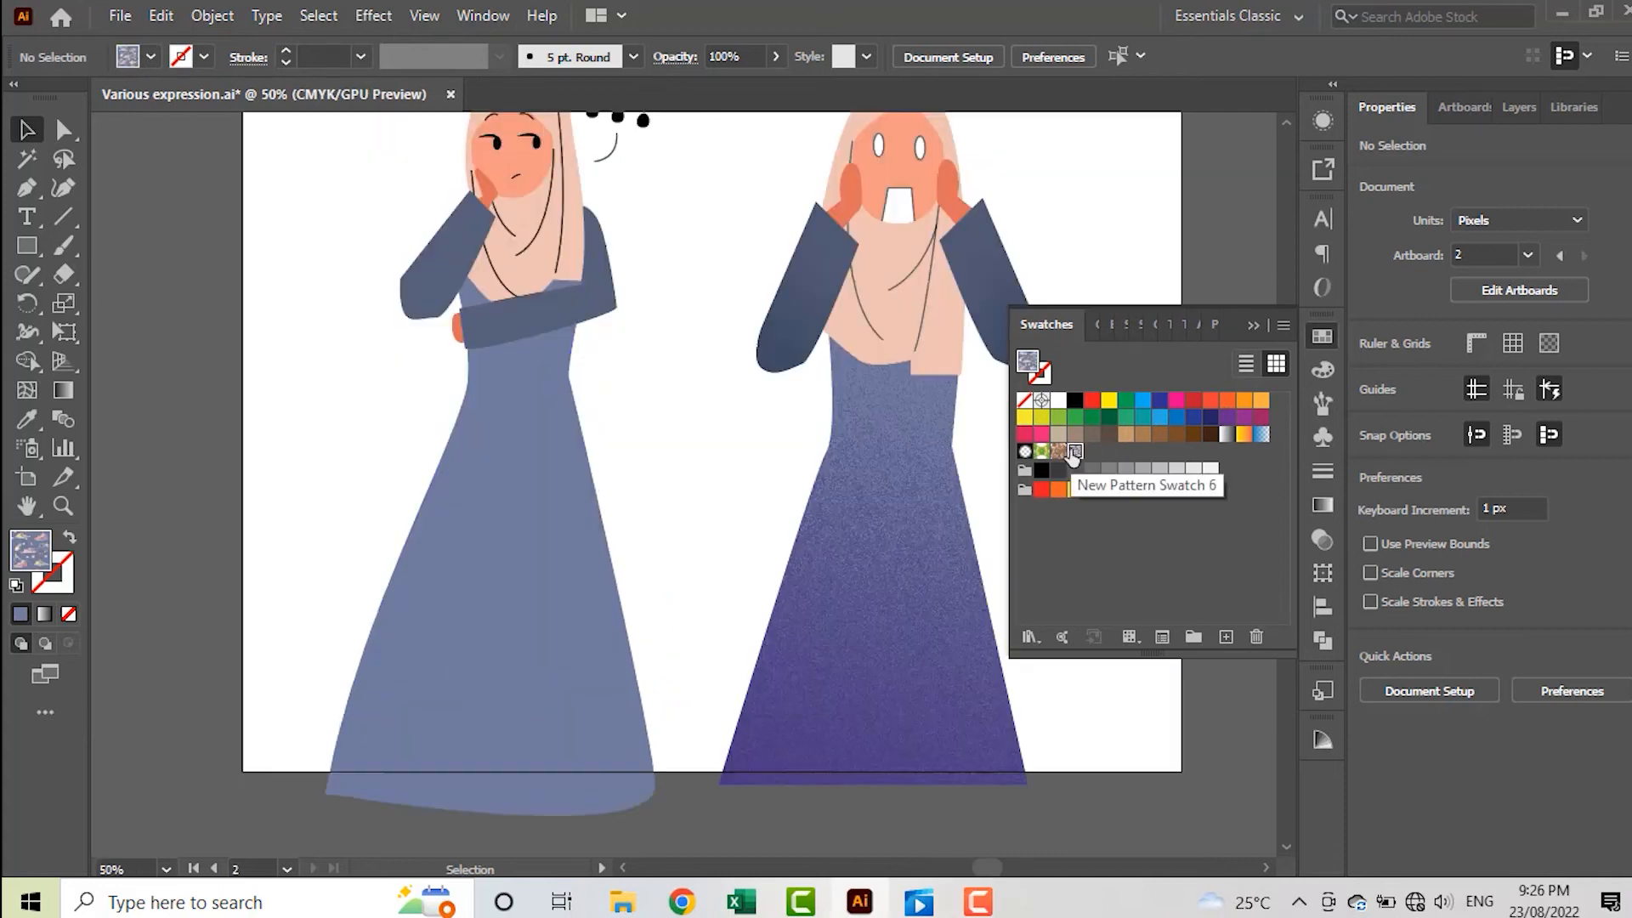
# Fill the thinking figure's dress with the night-sky pattern swatch of clouds, moons and stars
pyautogui.scroll(3, 466, 558)
pyautogui.click(467, 557)
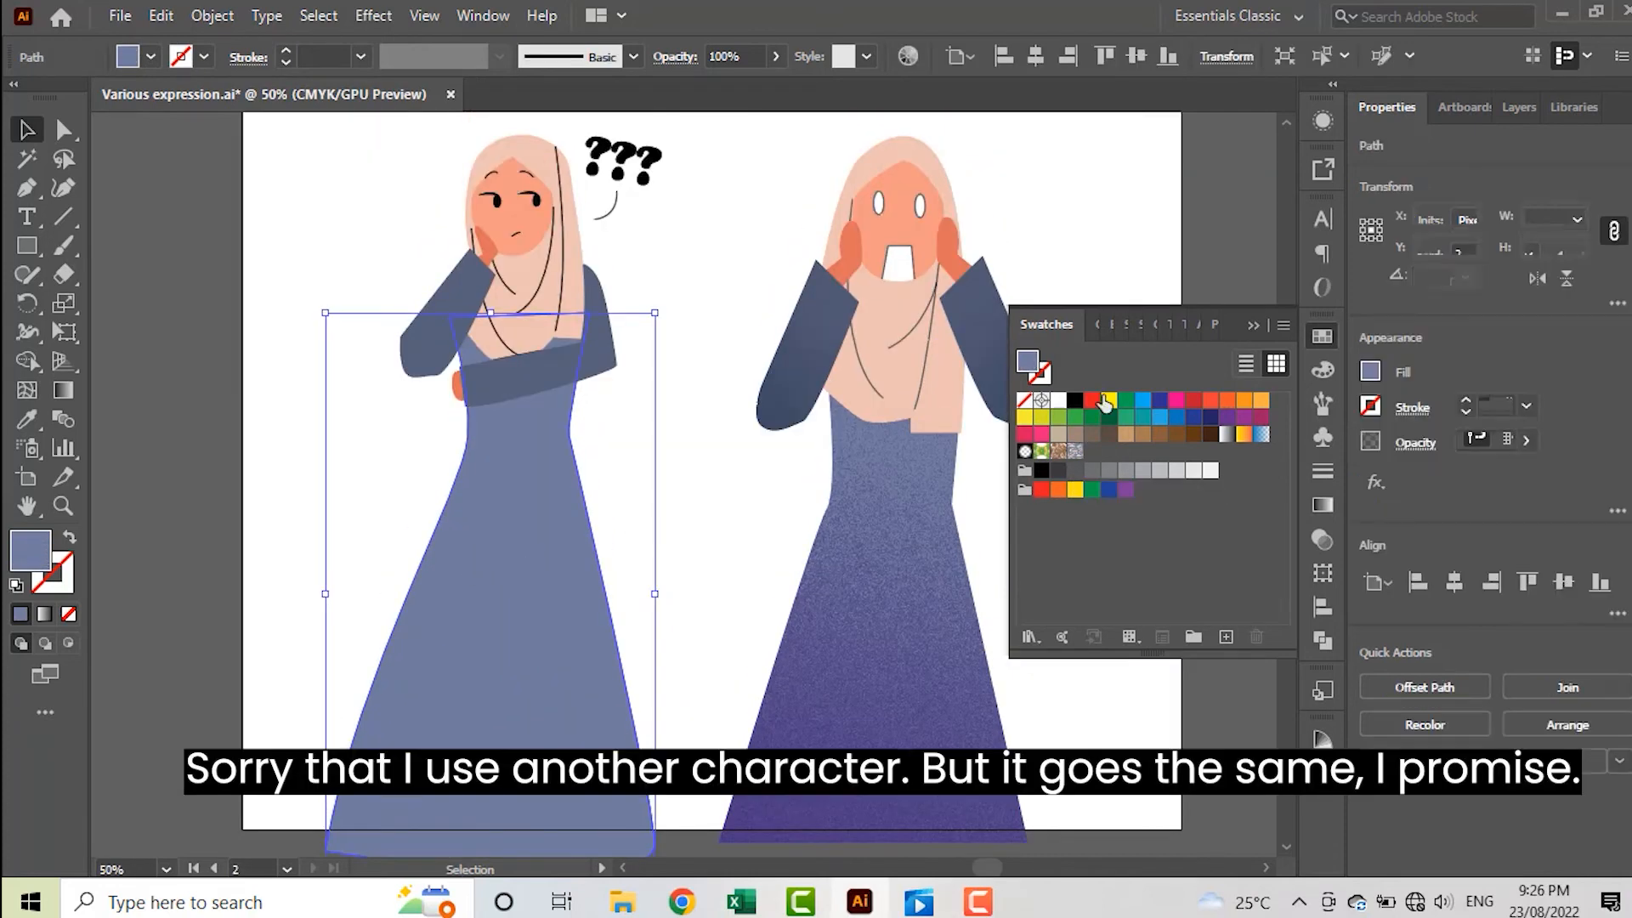
pyautogui.click(1075, 452)
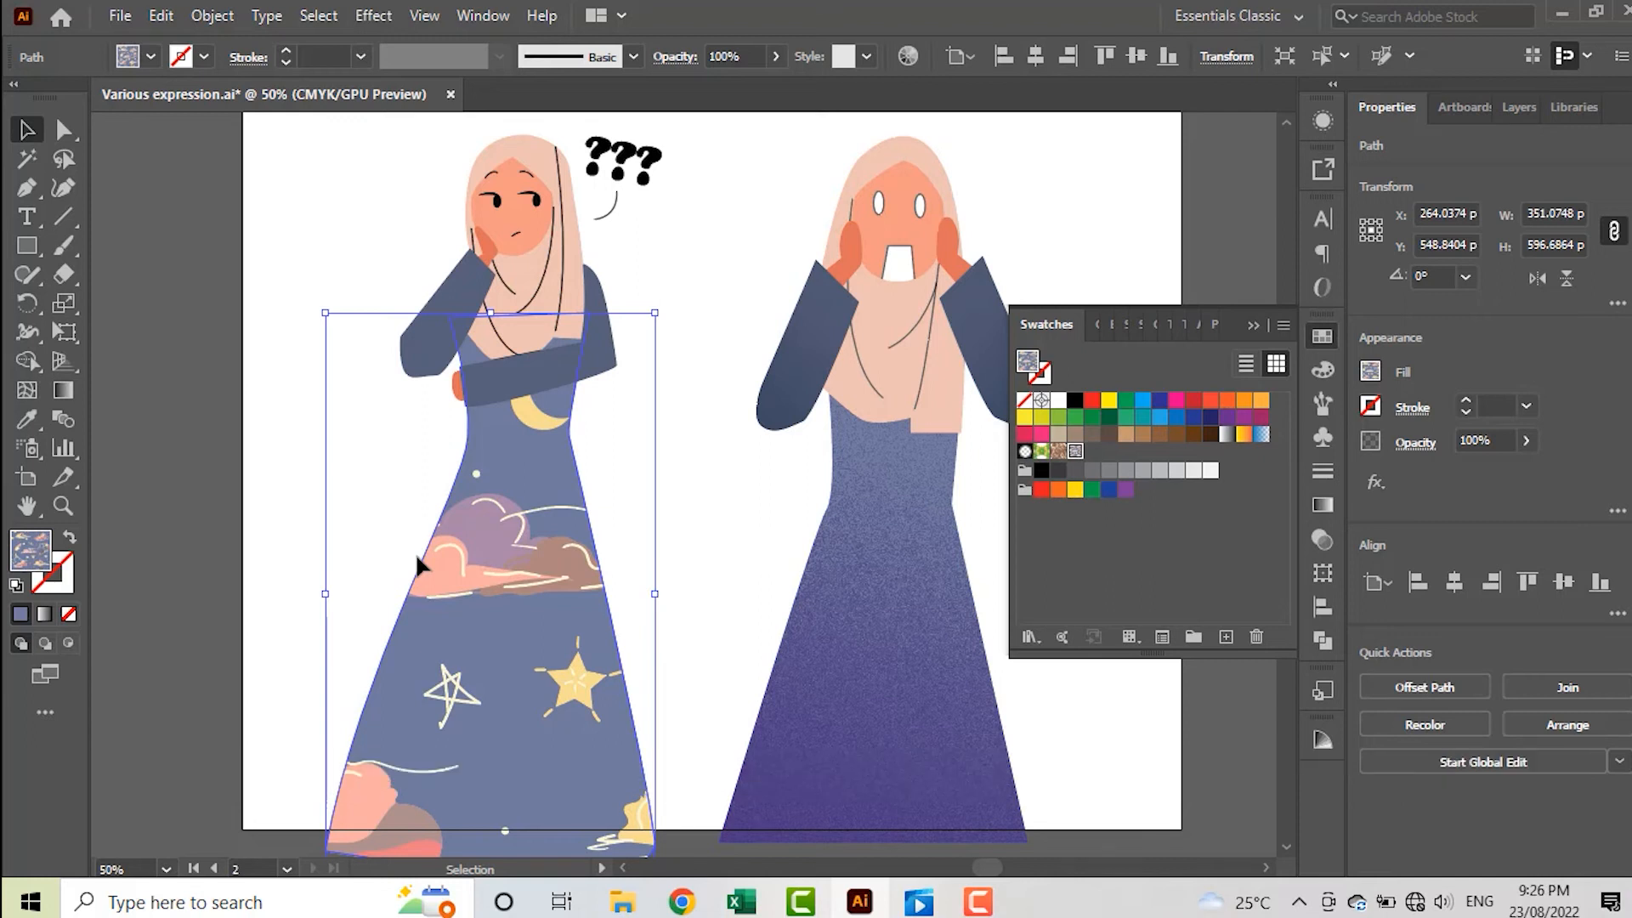
# Scale only the pattern inside the thinking figure's dress uniformly to 35%, leaving the dress shape untransformed, and deselect the dress
pyautogui.rightClick(481, 594)
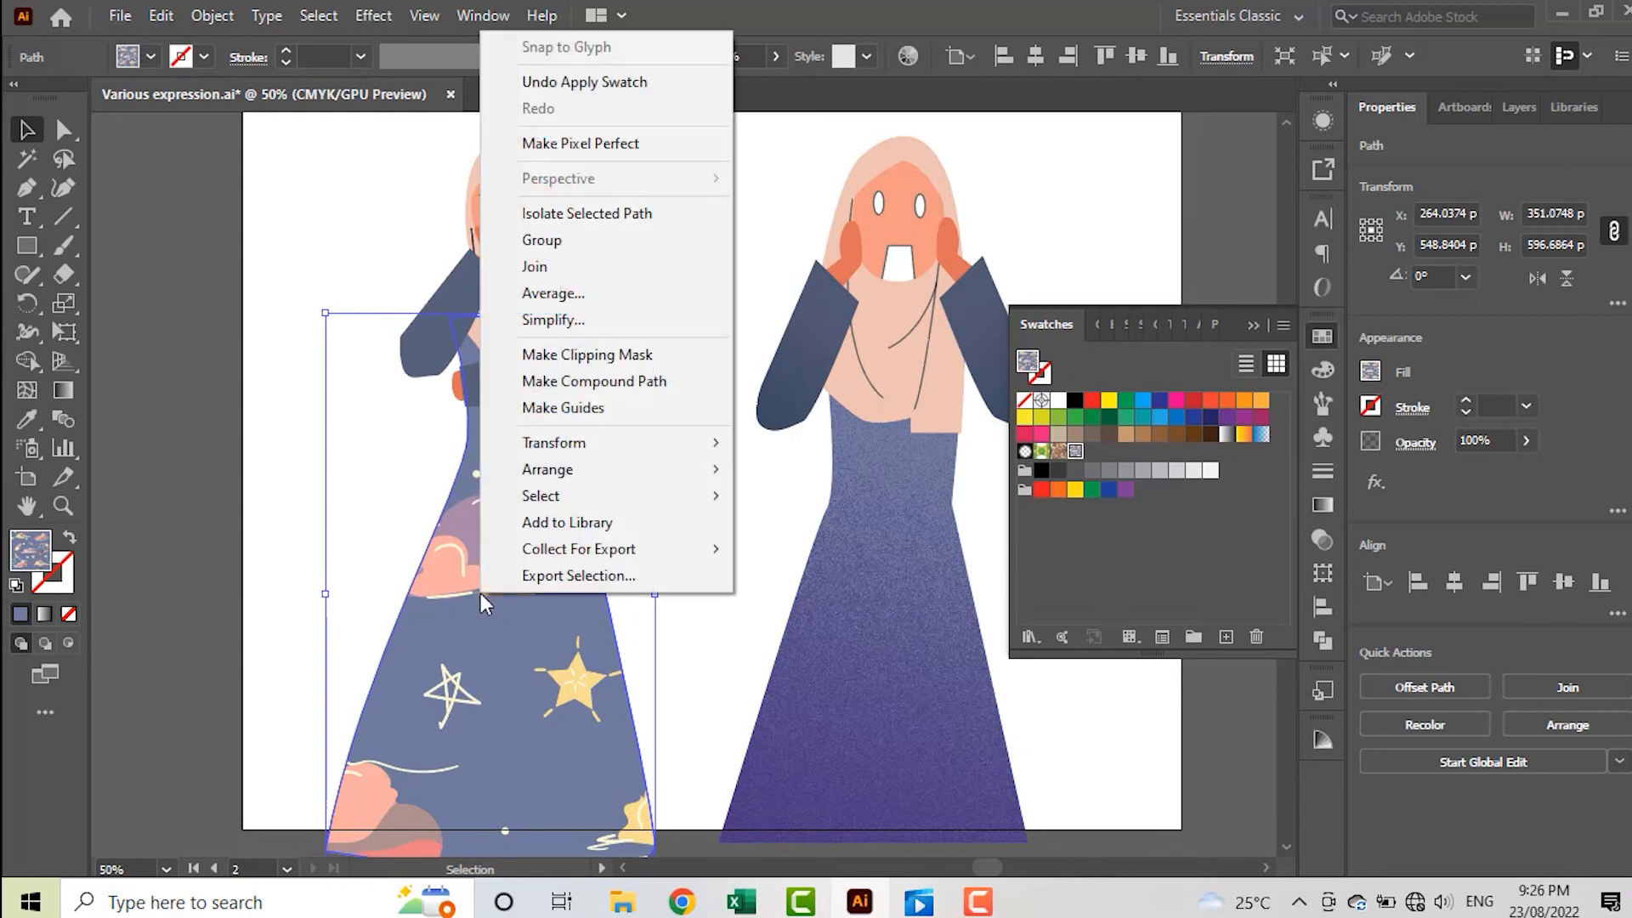
pyautogui.moveTo(605, 449)
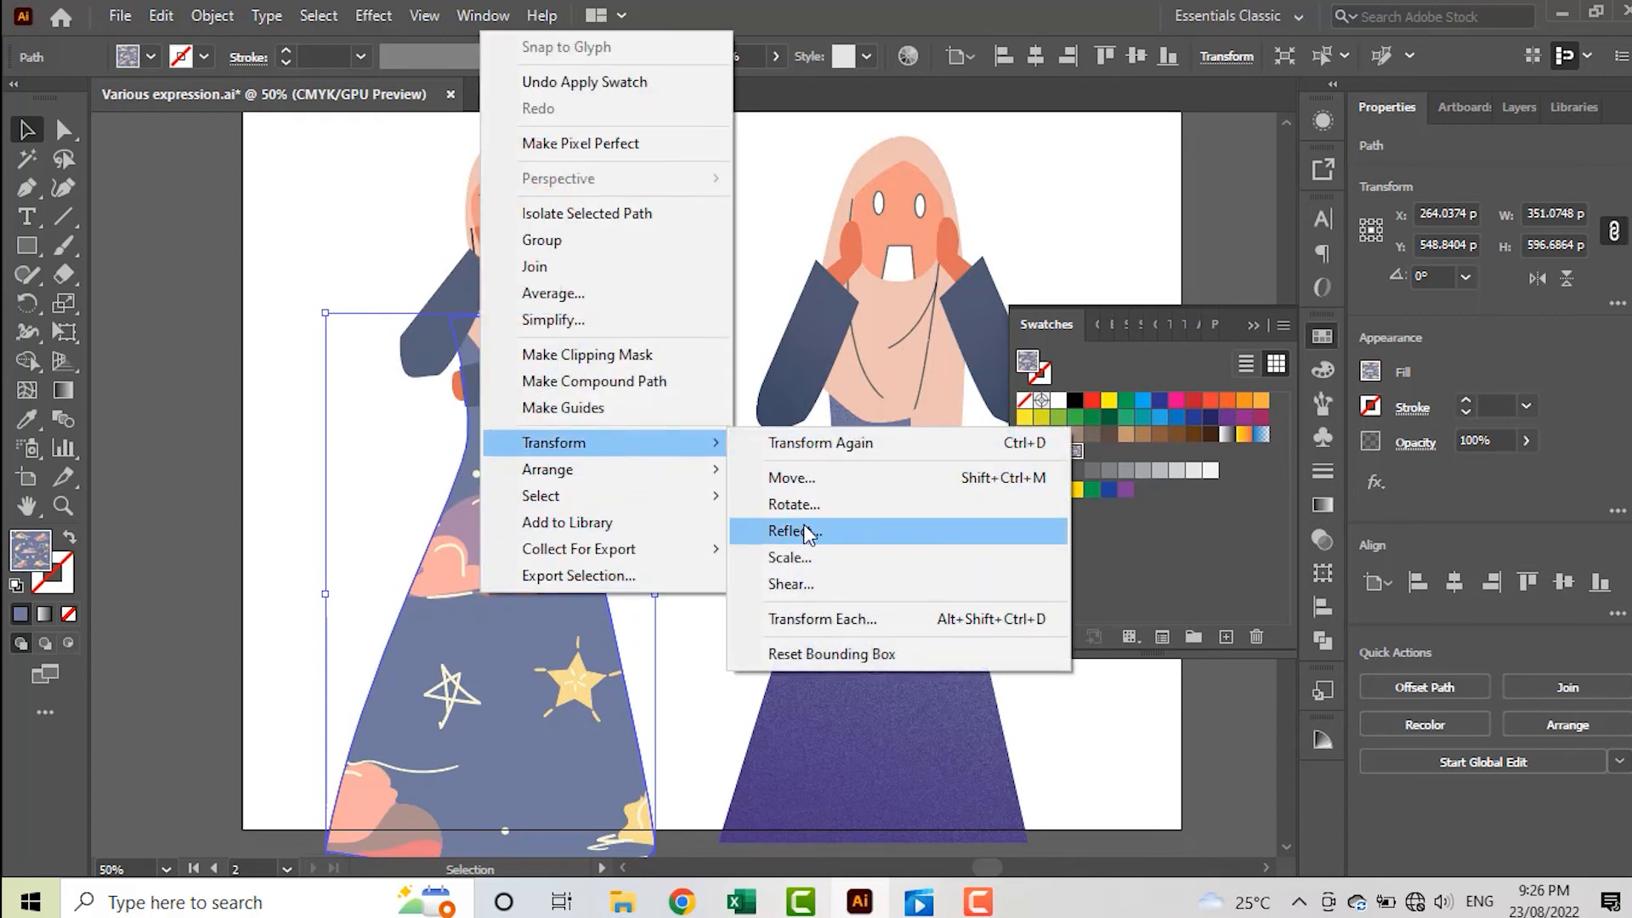
pyautogui.click(797, 565)
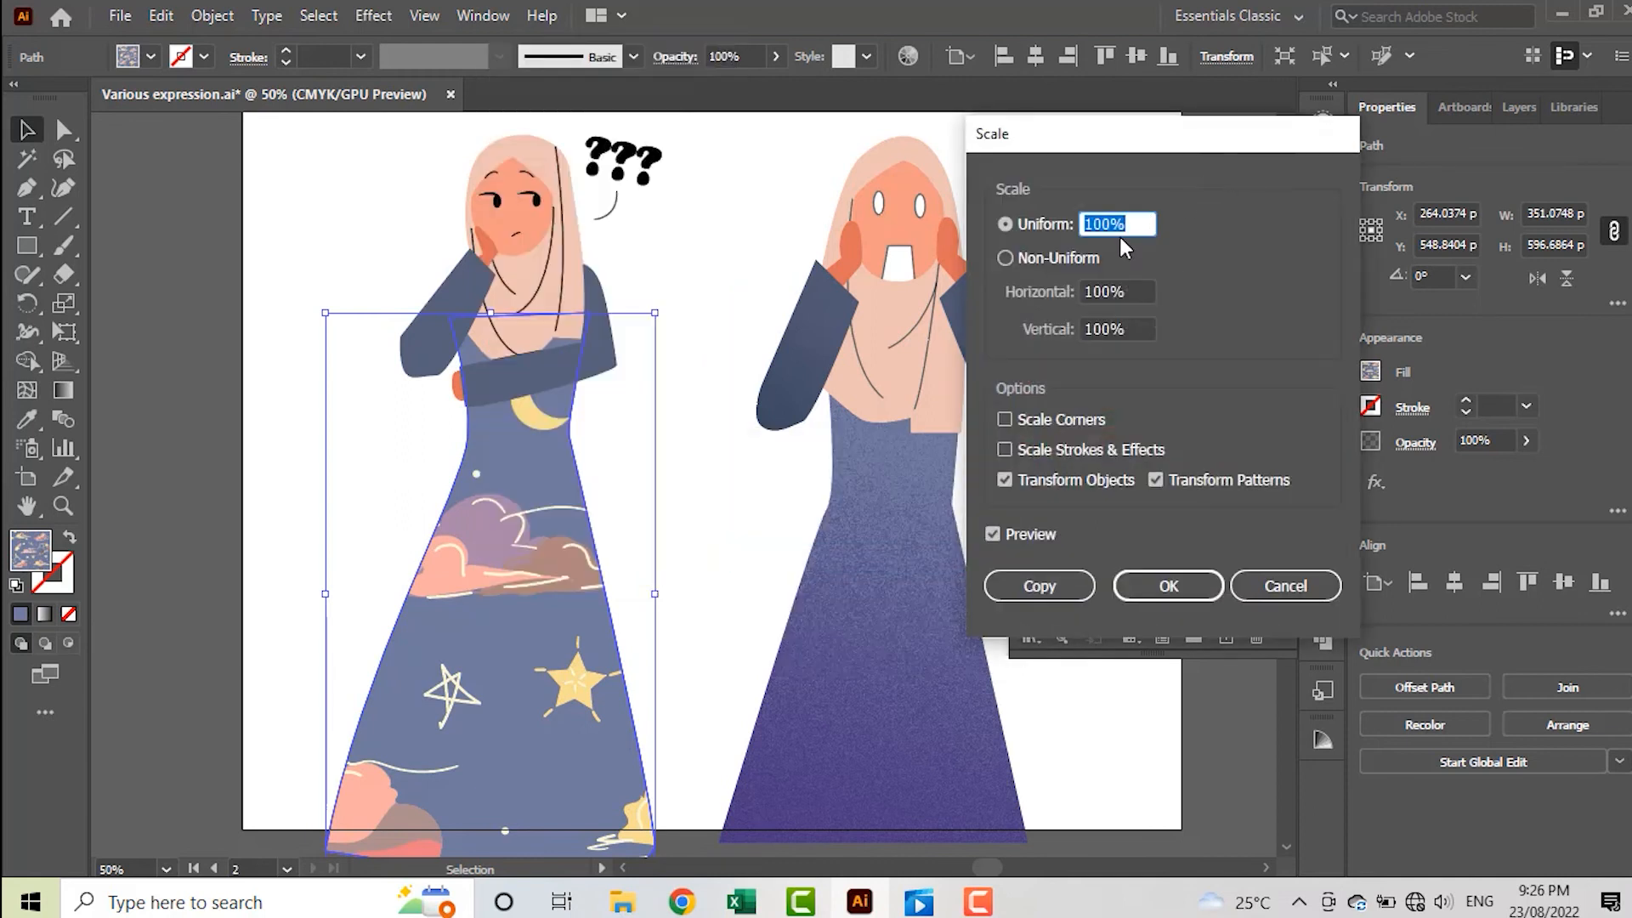
pyautogui.click(1079, 482)
pyautogui.scroll(-20, 1120, 223)
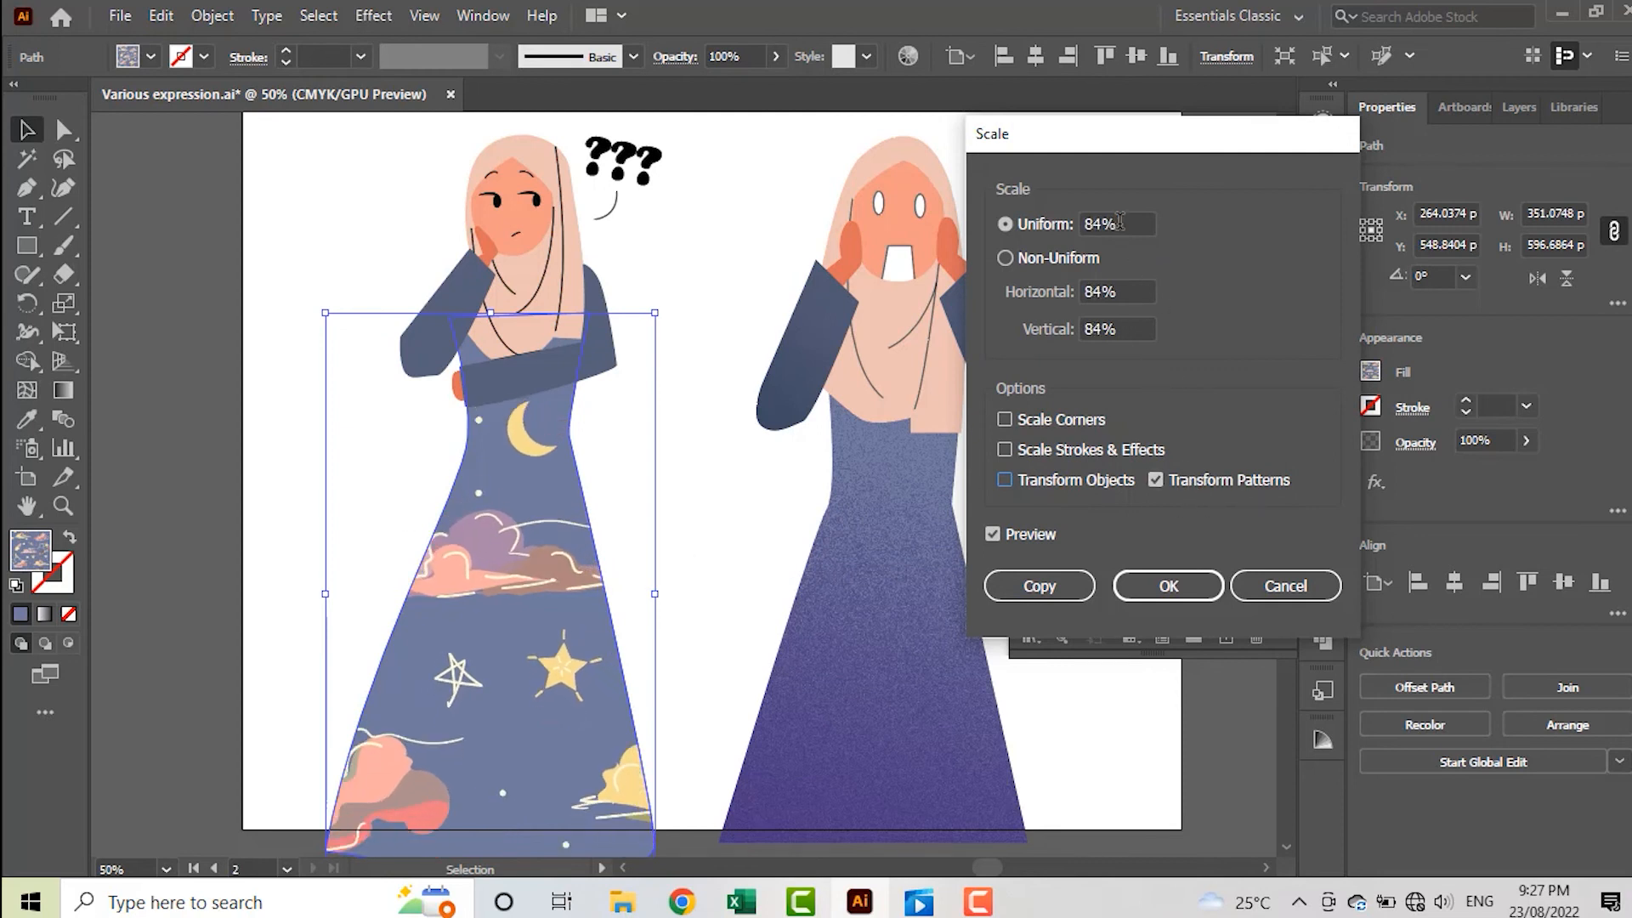
pyautogui.scroll(-20, 1120, 222)
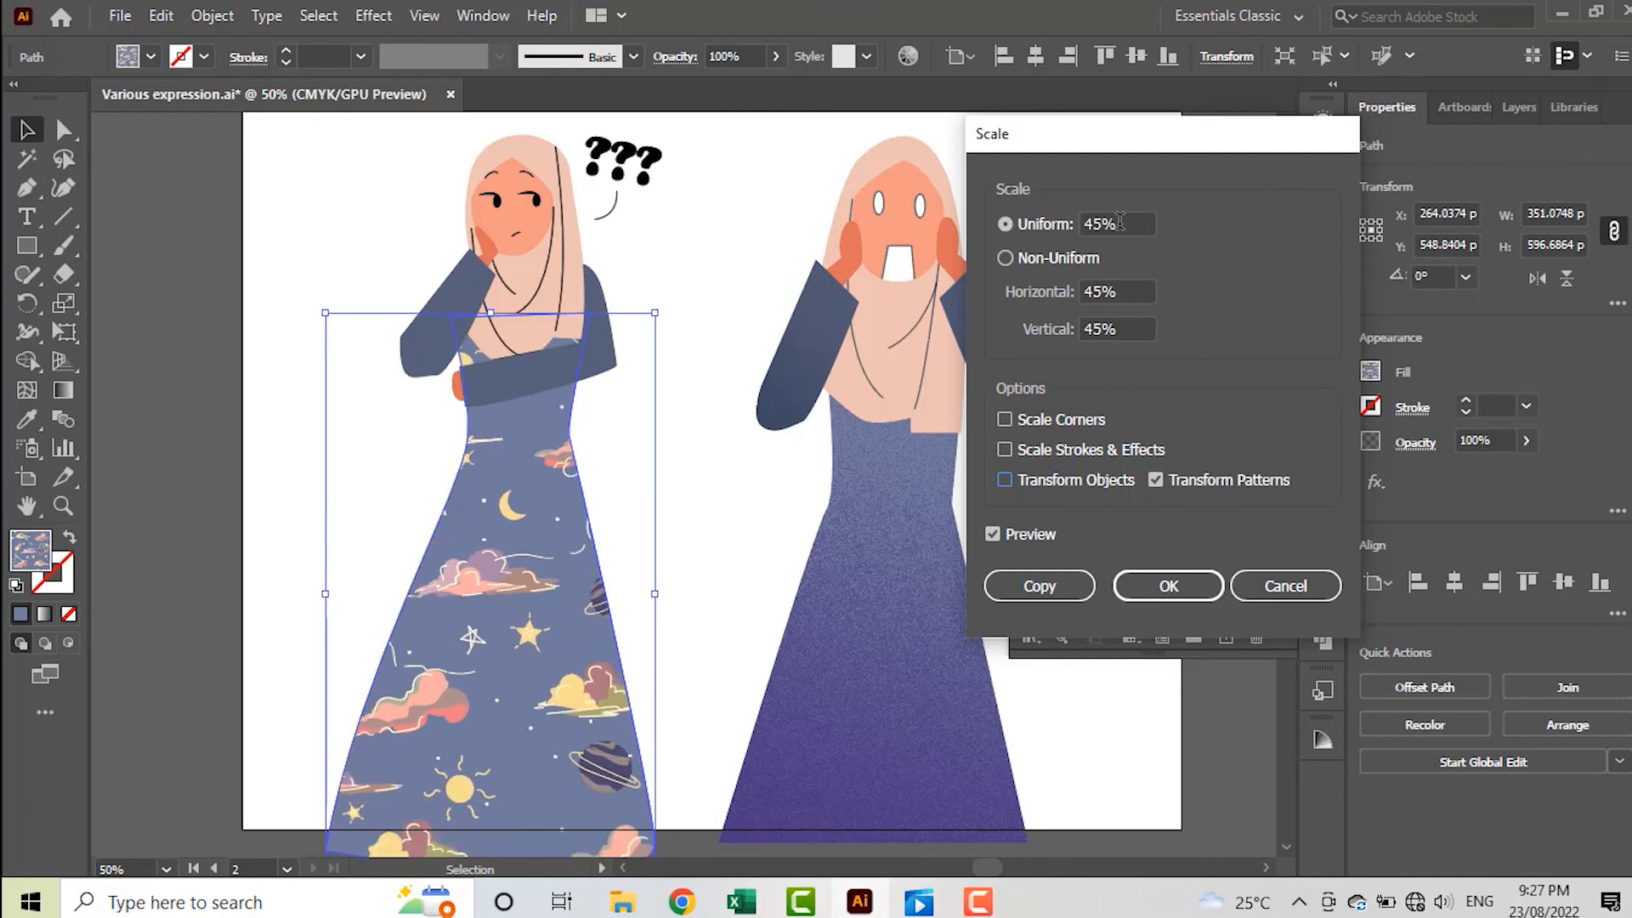
pyautogui.scroll(-2, 1120, 223)
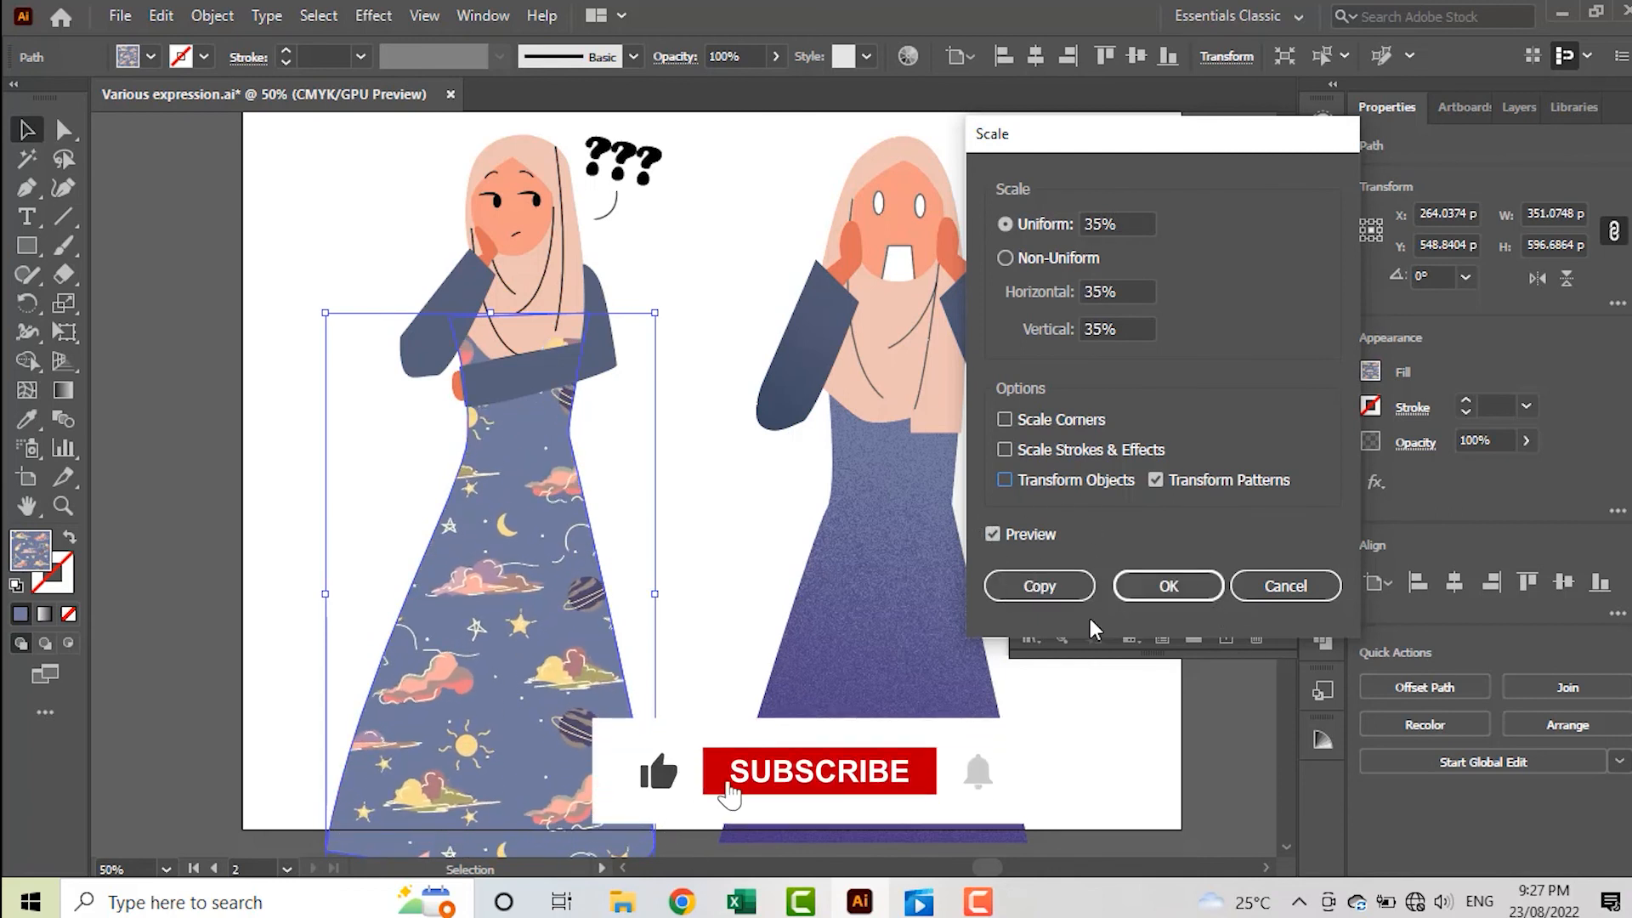
pyautogui.click(1161, 599)
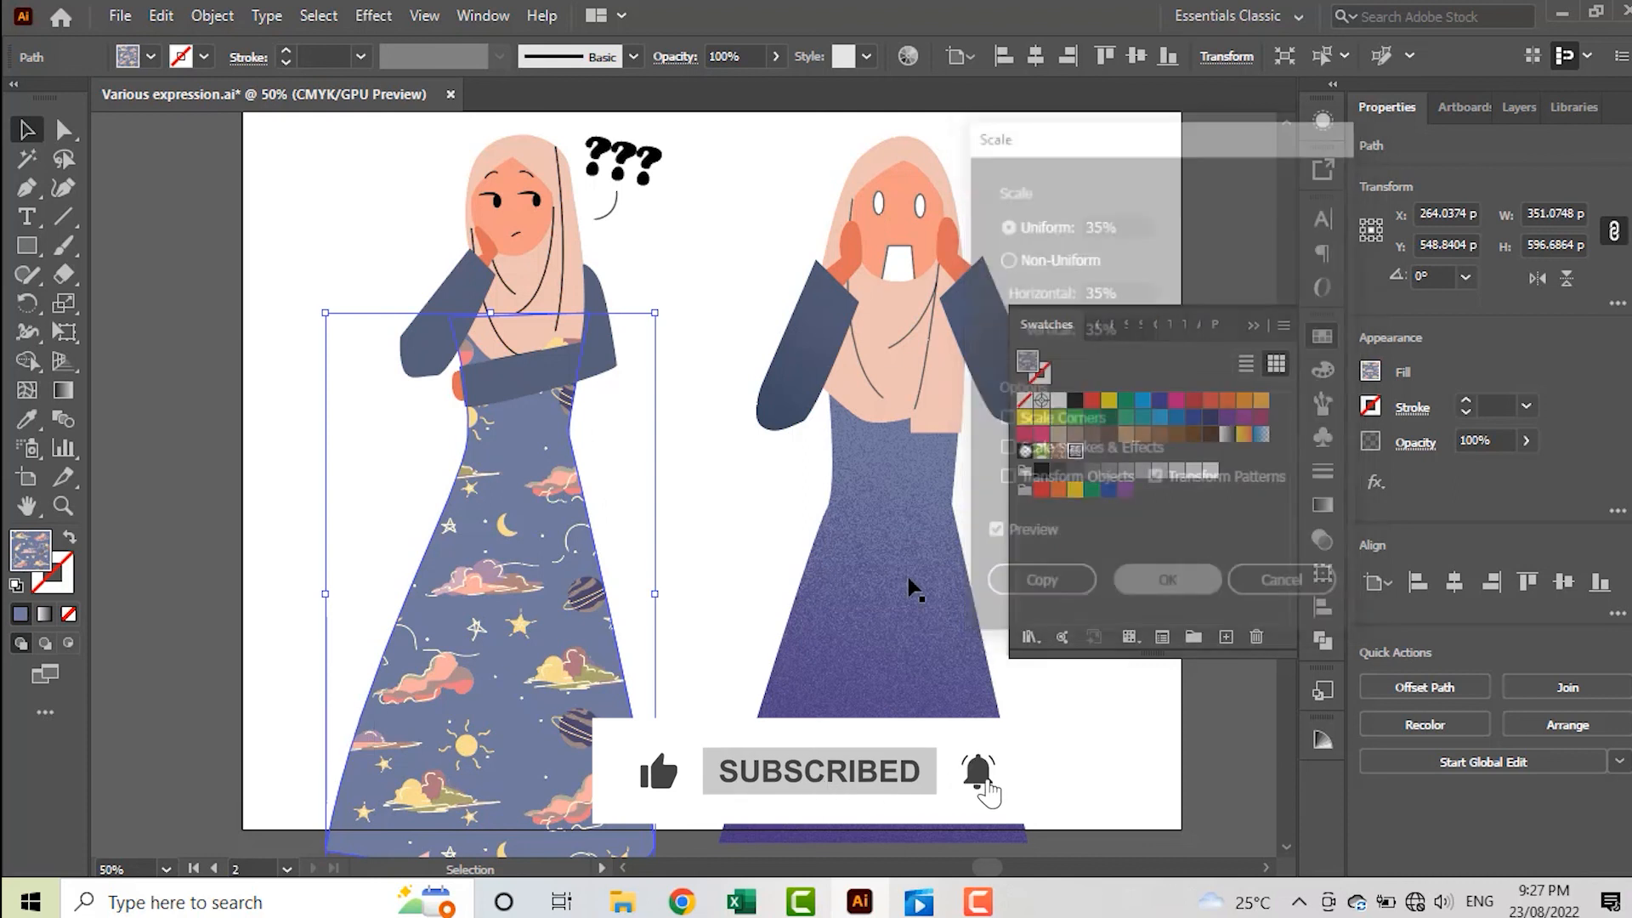
pyautogui.click(710, 495)
pyautogui.scroll(-2, 712, 496)
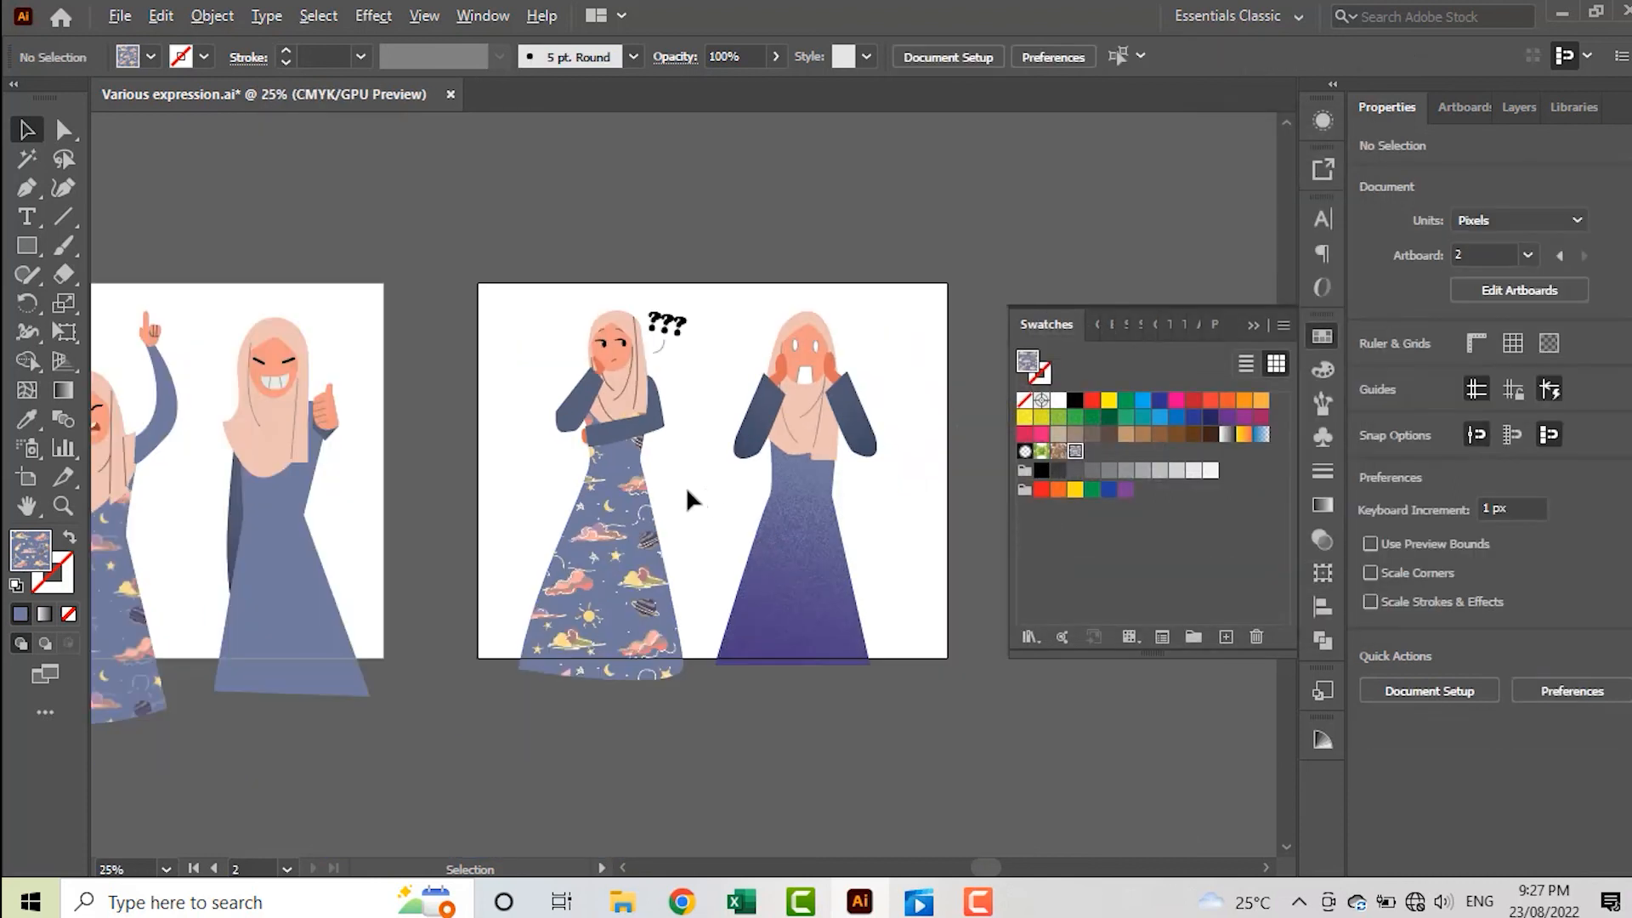
pyautogui.scroll(2, 688, 499)
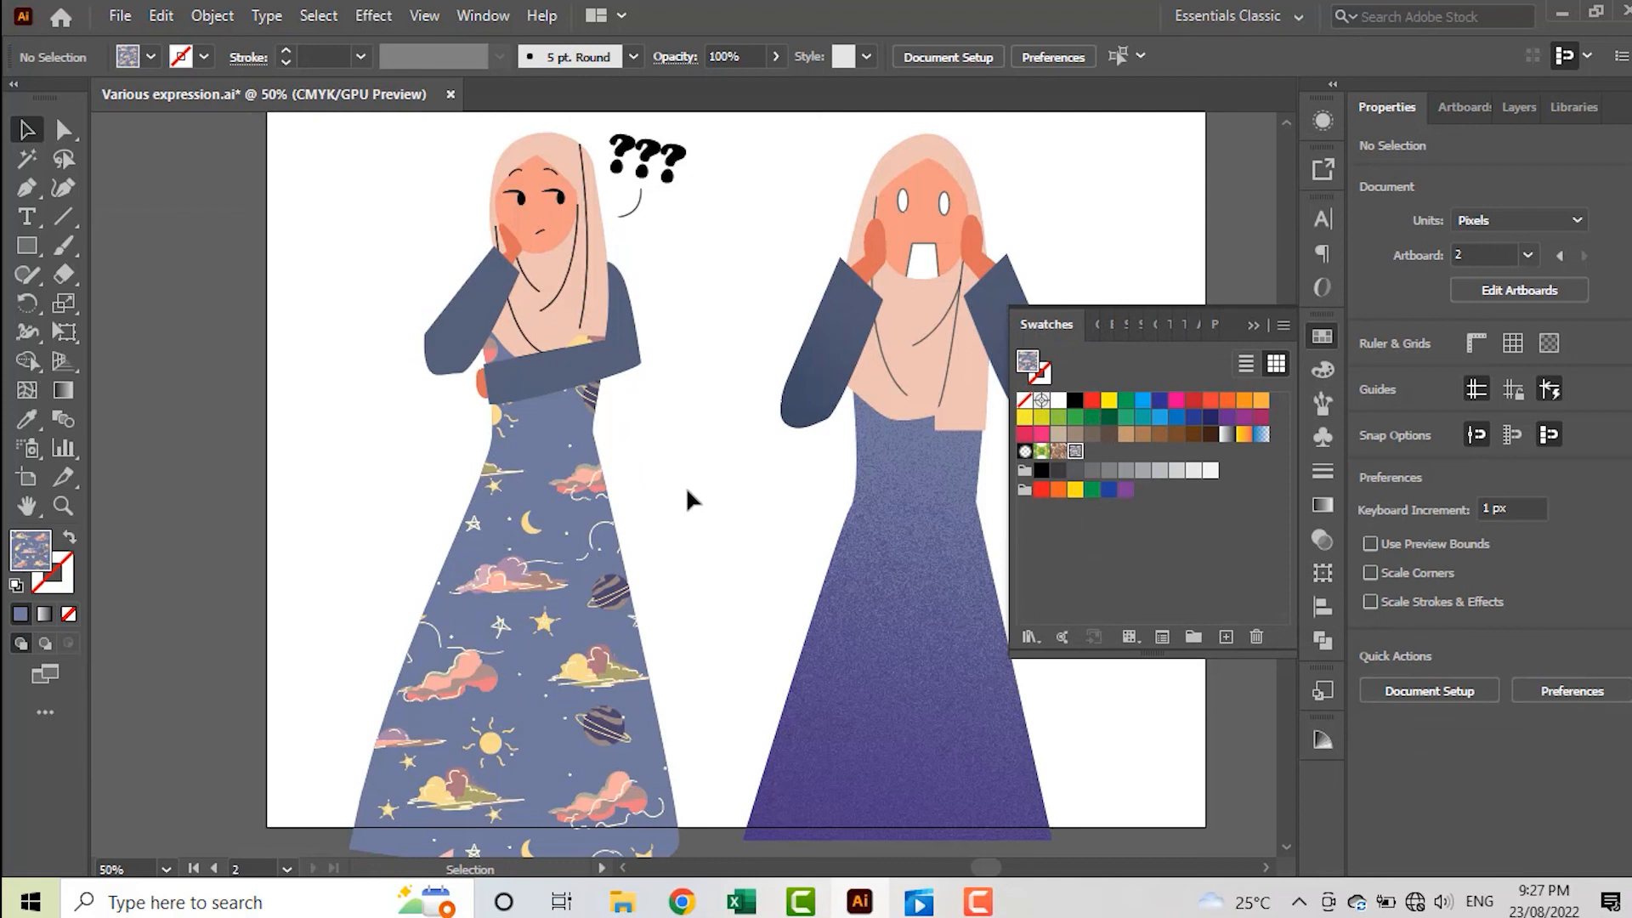